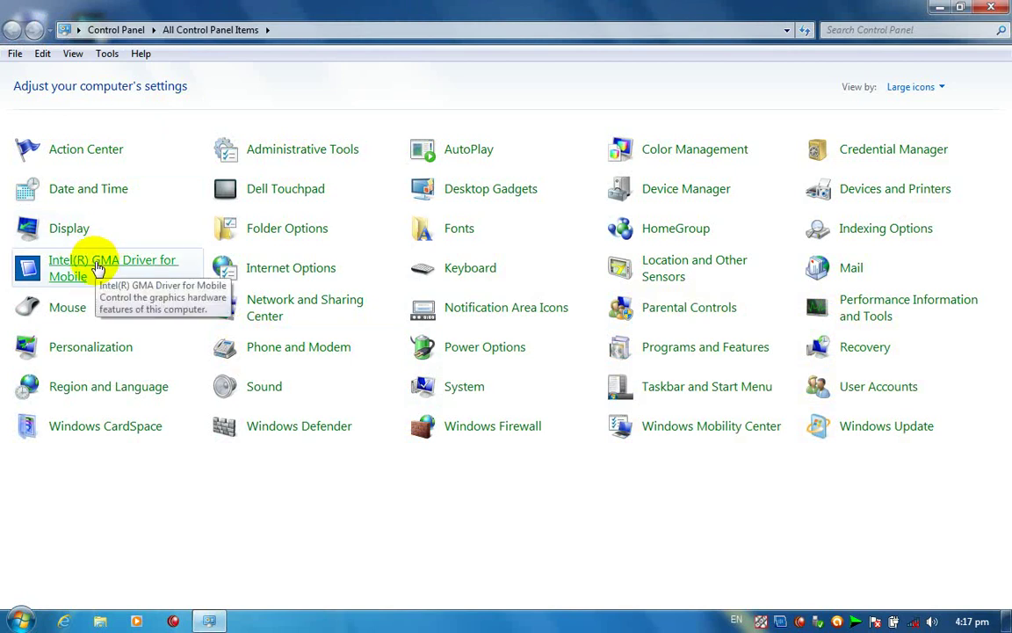
- Open the Mouse properties from the Control Panel, then close both the dialog and the Control Panel
{"action": "left_click", "coordinate": [99, 322]}
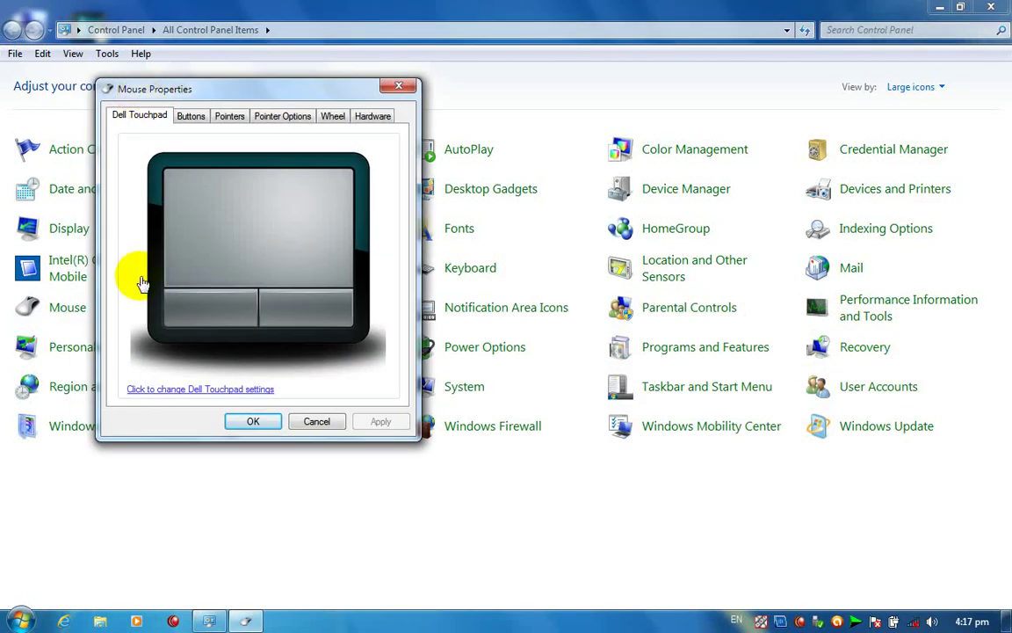
{"action": "left_click", "coordinate": [399, 87]}
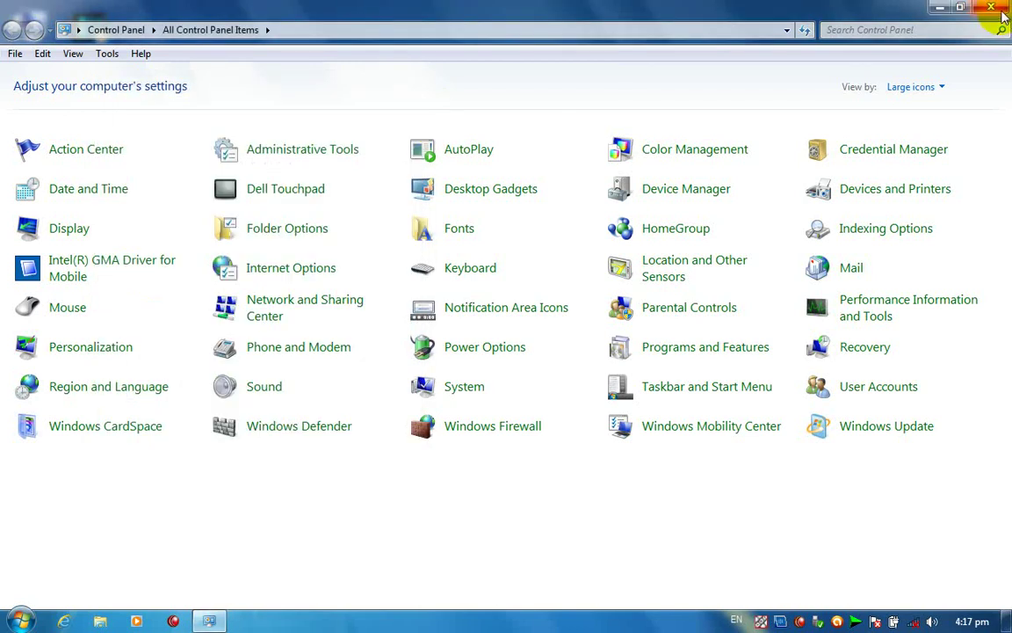
{"action": "left_click", "coordinate": [942, 7]}
- Open the Mouse properties by running the command main.cpl and shift the dialog slightly
{"action": "key", "text": "super"}
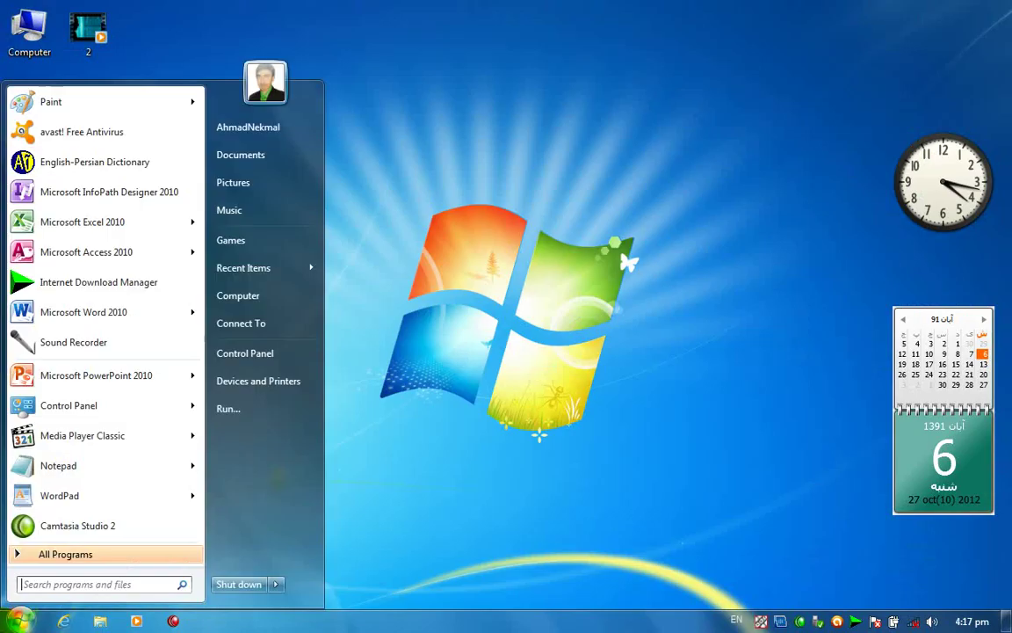
{"action": "left_click", "coordinate": [244, 411]}
{"action": "type", "text": "main"}
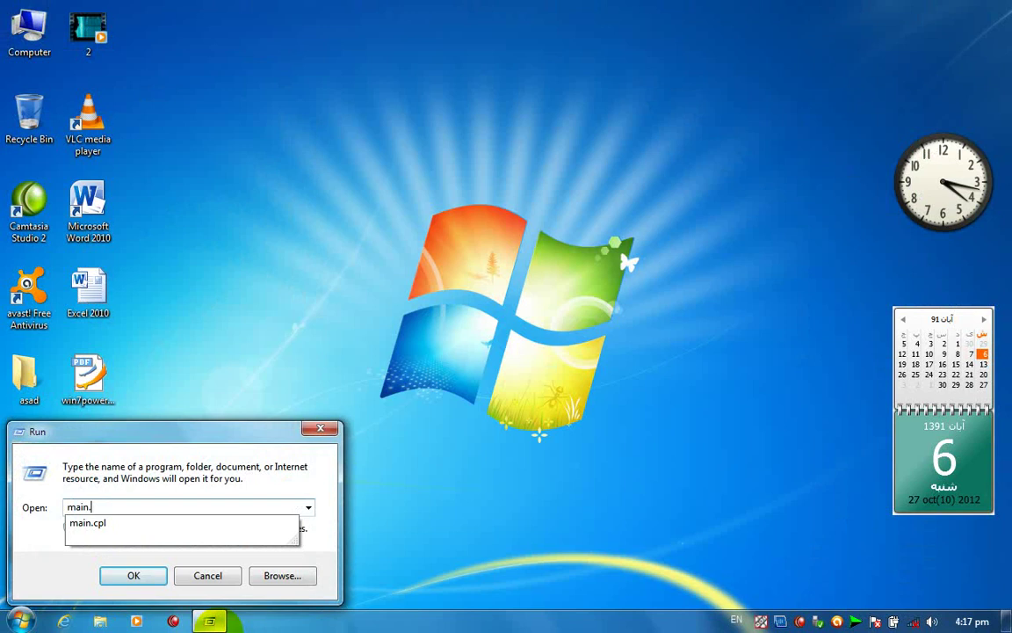
{"action": "type", "text": ".cpl"}
{"action": "key", "text": "Return"}
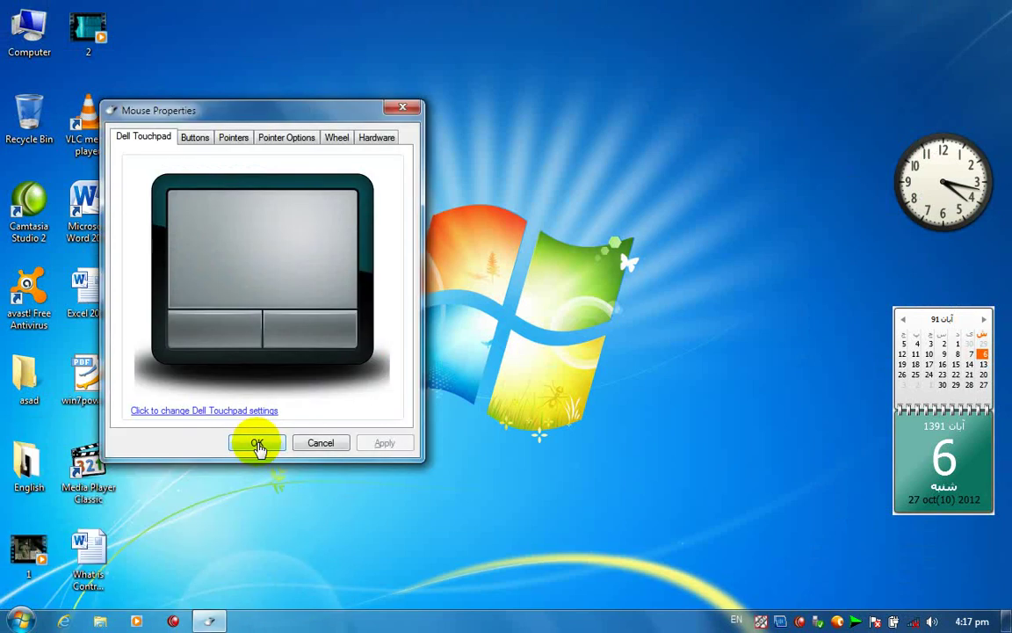
{"action": "left_click_drag", "start_coordinate": [134, 109], "coordinate": [143, 104]}
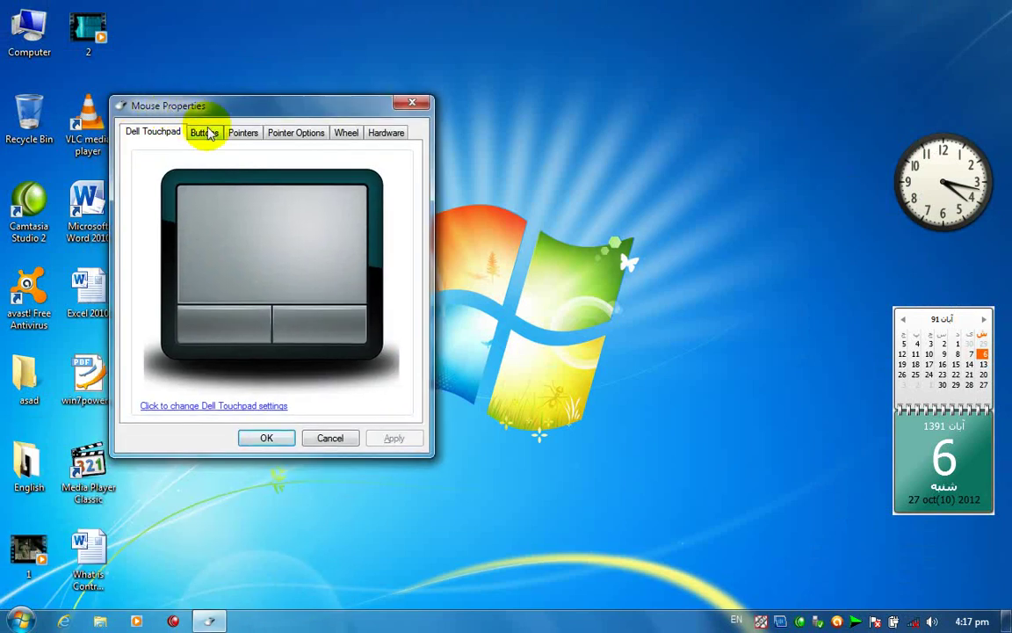
- View the Buttons and Dell Touchpad settings in the Mouse properties, then close the dialog
{"action": "left_click", "coordinate": [199, 131]}
{"action": "left_click", "coordinate": [179, 132]}
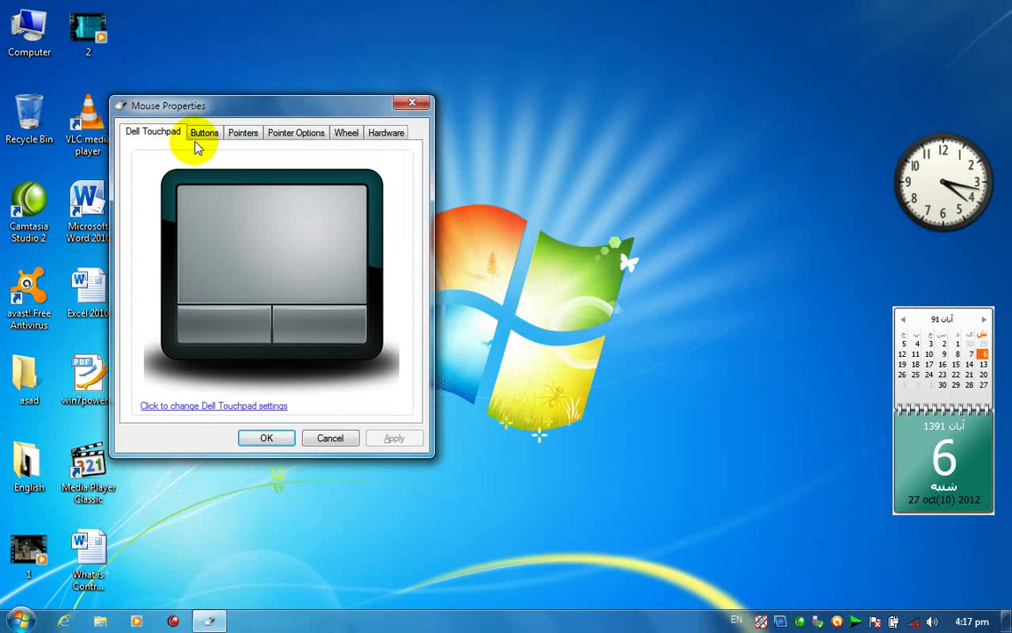
{"action": "left_click", "coordinate": [406, 103]}
- Examine the mouse's button configuration settings through the Control Panel, then close the dialog and the Control Panel
{"action": "left_click", "coordinate": [19, 621]}
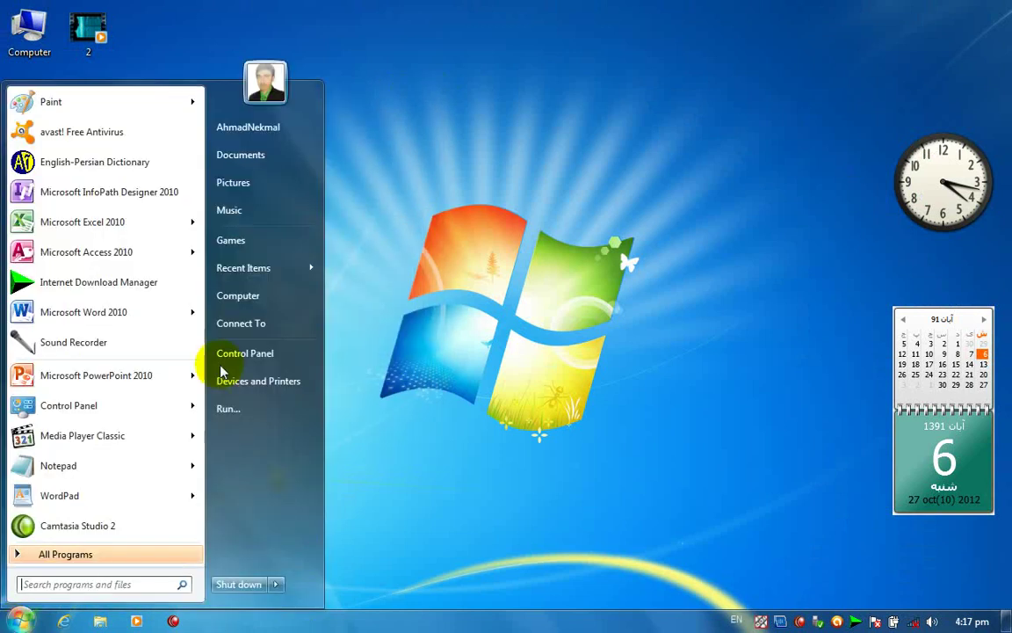
{"action": "left_click", "coordinate": [249, 354]}
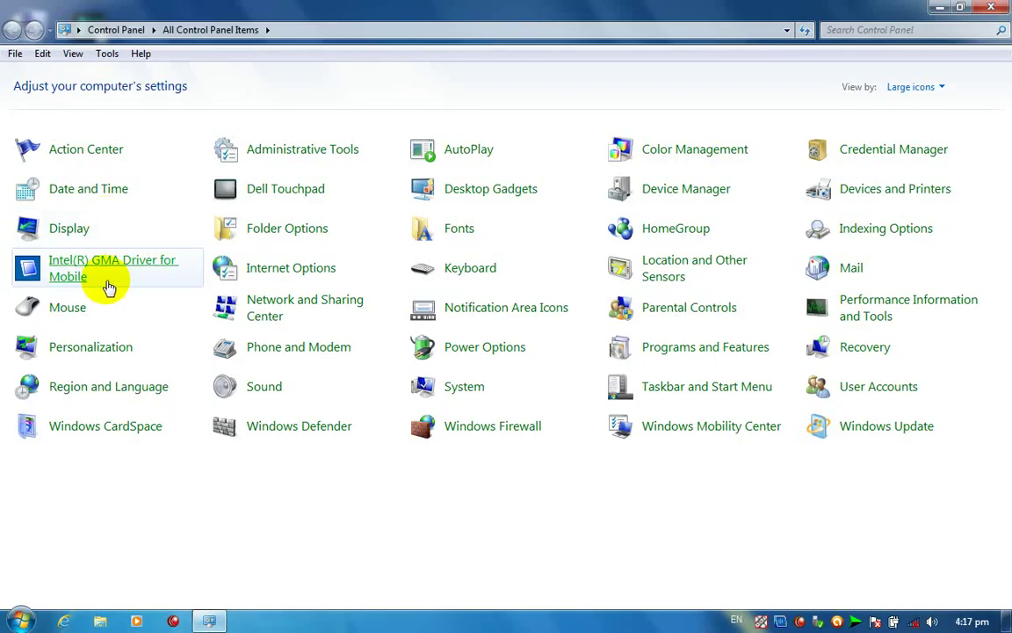
{"action": "left_click", "coordinate": [103, 314]}
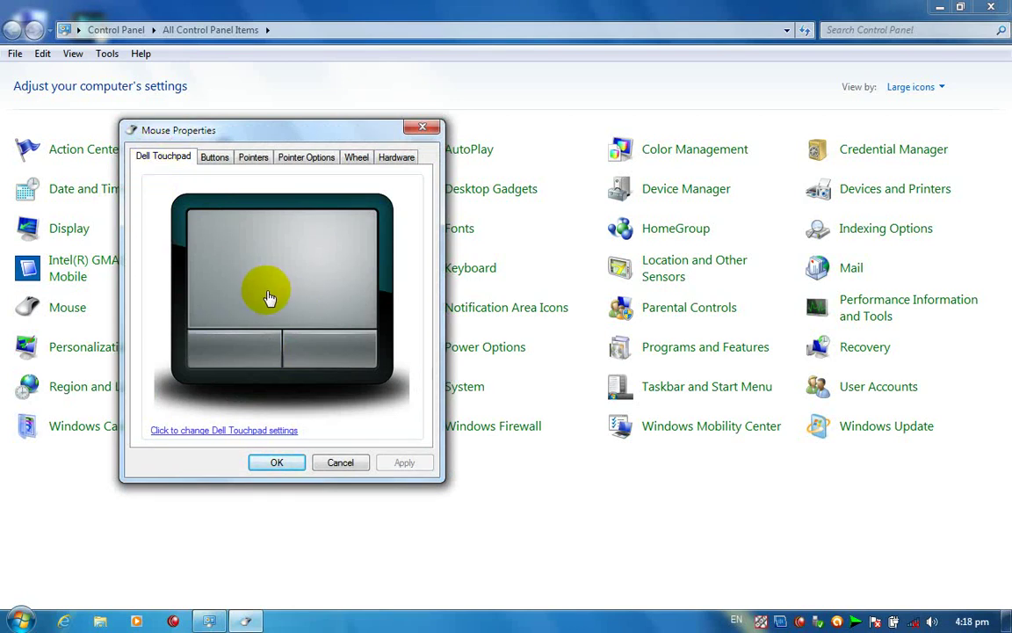
{"action": "left_click", "coordinate": [216, 159]}
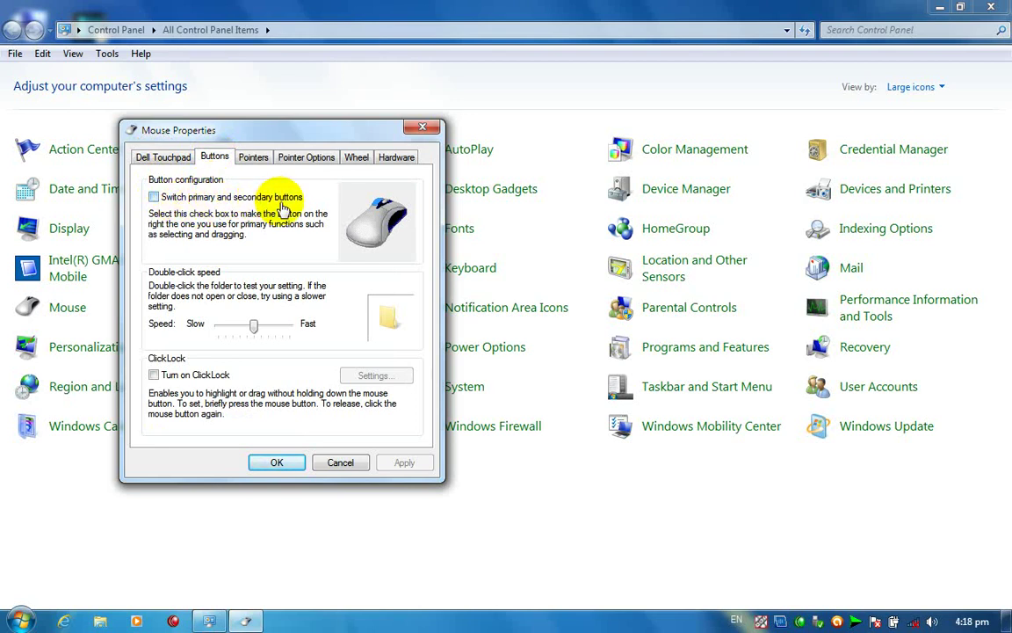
{"action": "left_click", "coordinate": [422, 127]}
{"action": "left_click", "coordinate": [1007, 8]}
- Move the asad folder to an empty area of the desktop, then open and close it
{"action": "right_click", "coordinate": [384, 163]}
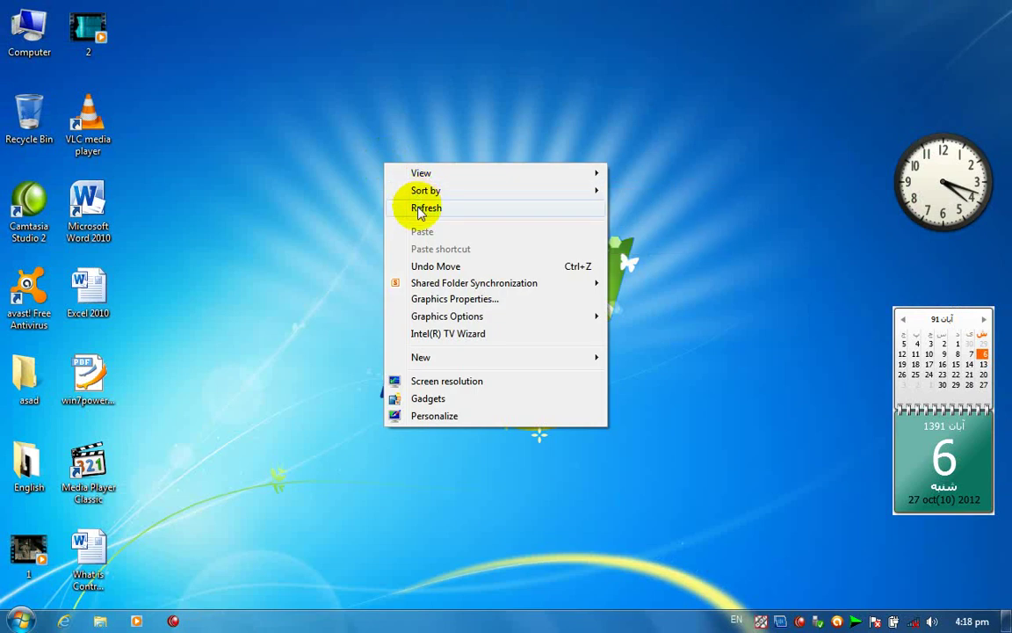
{"action": "left_click", "coordinate": [83, 373]}
{"action": "left_click_drag", "start_coordinate": [27, 373], "coordinate": [253, 216]}
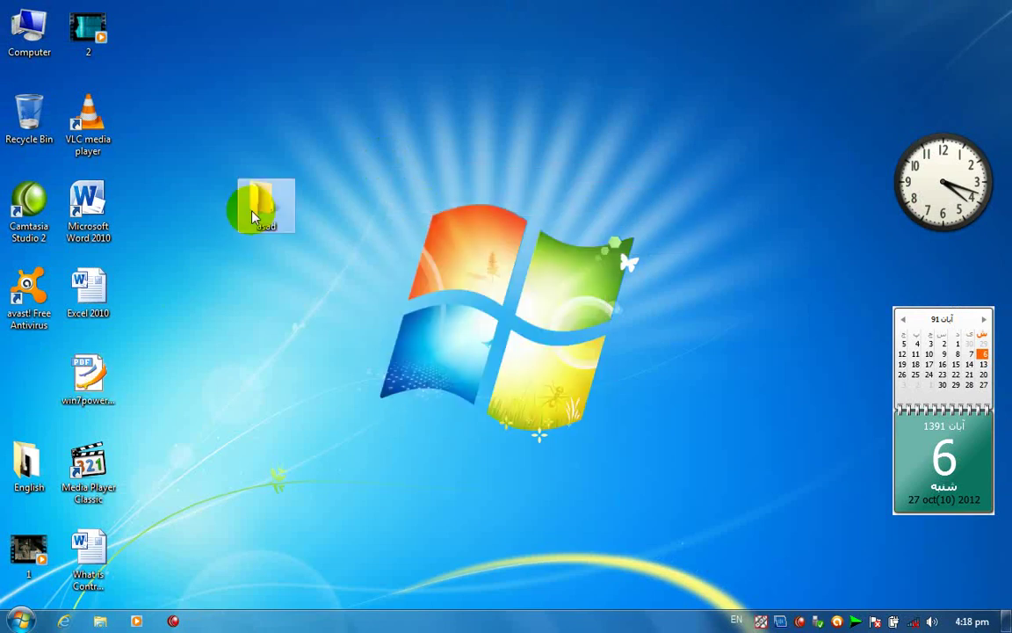
{"action": "double_click", "coordinate": [253, 216]}
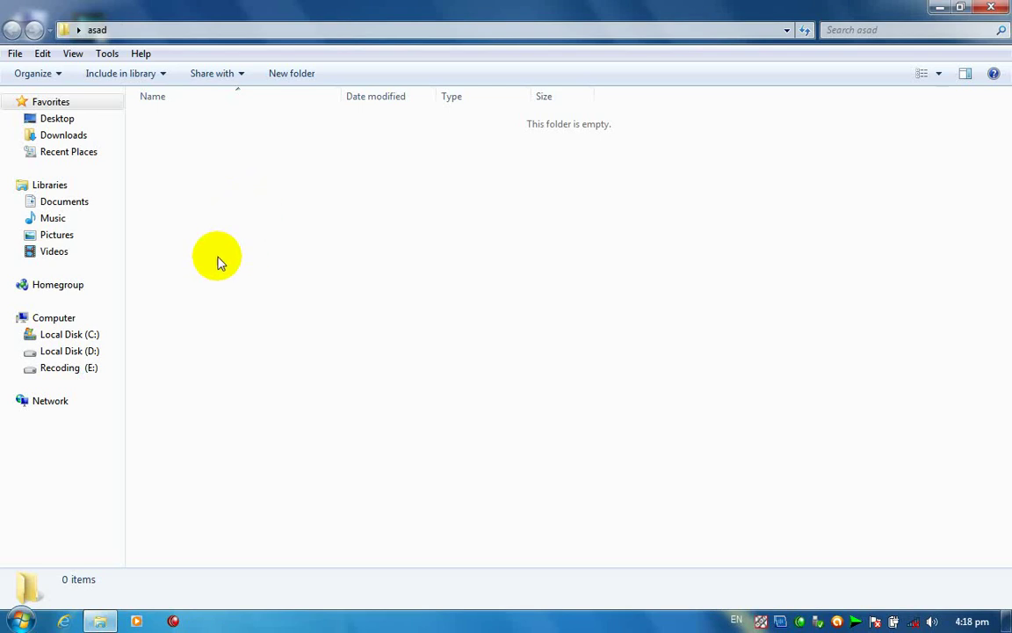
{"action": "left_click", "coordinate": [992, 8]}
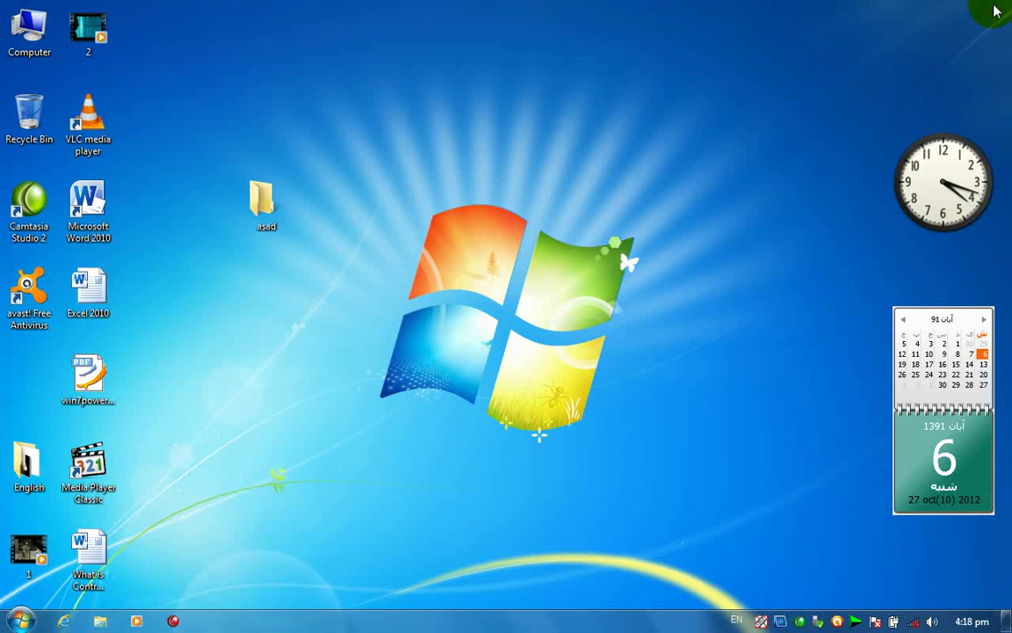
- Enable switching of the primary and secondary buttons in the Mouse properties, apply it, and close the Control Panel
{"action": "left_click", "coordinate": [25, 620]}
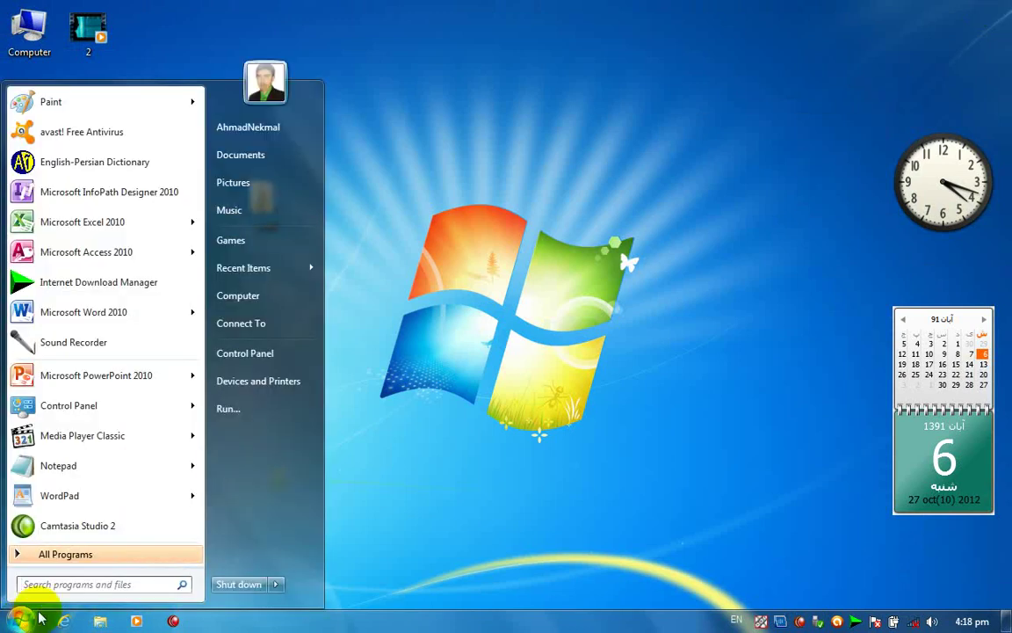
{"action": "left_click", "coordinate": [251, 354]}
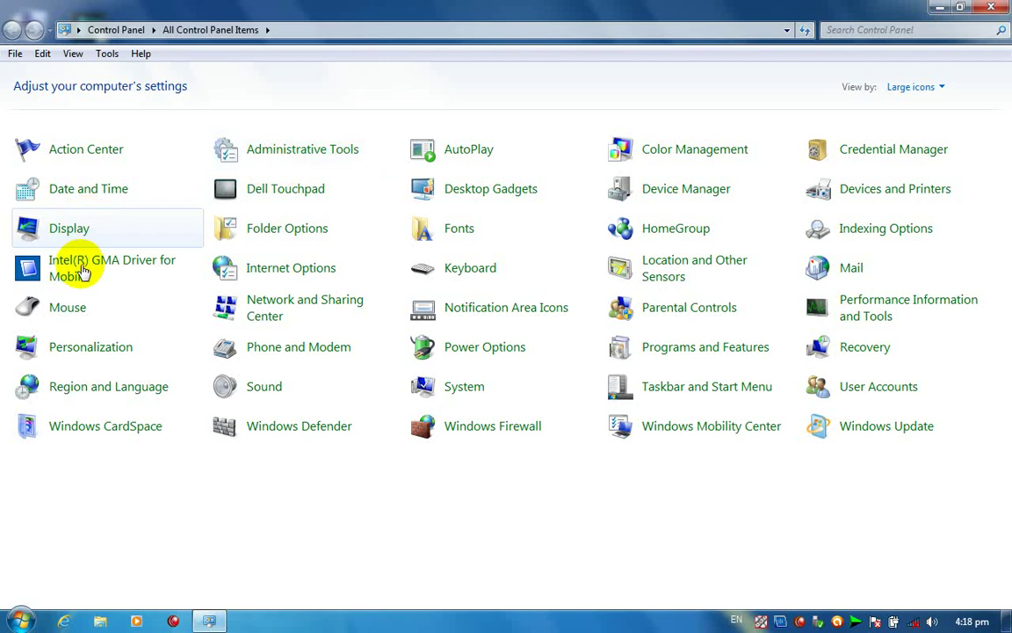
{"action": "left_click", "coordinate": [77, 325]}
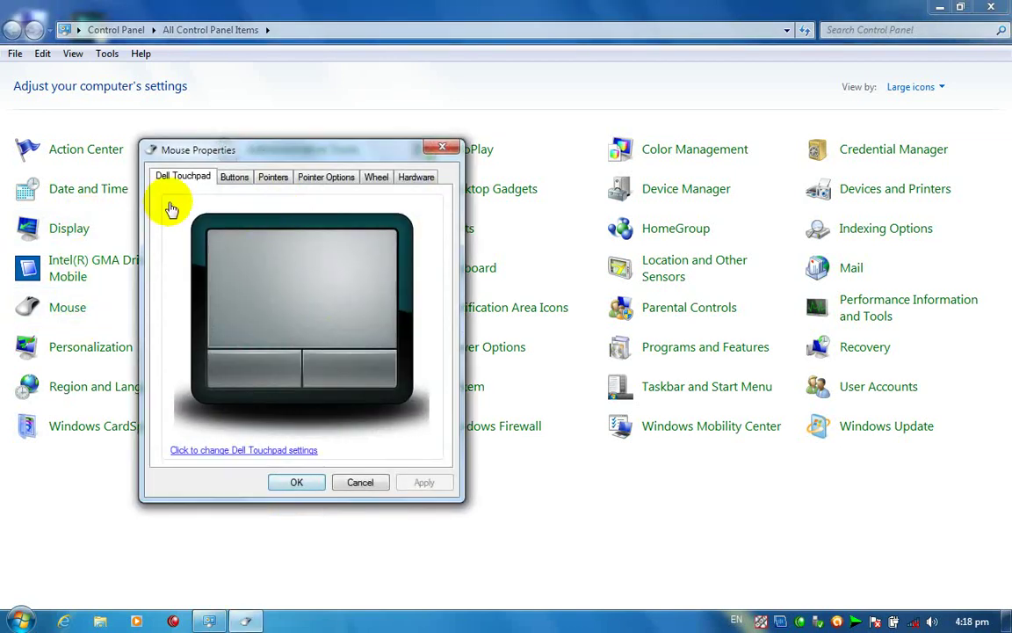
{"action": "left_click", "coordinate": [235, 180]}
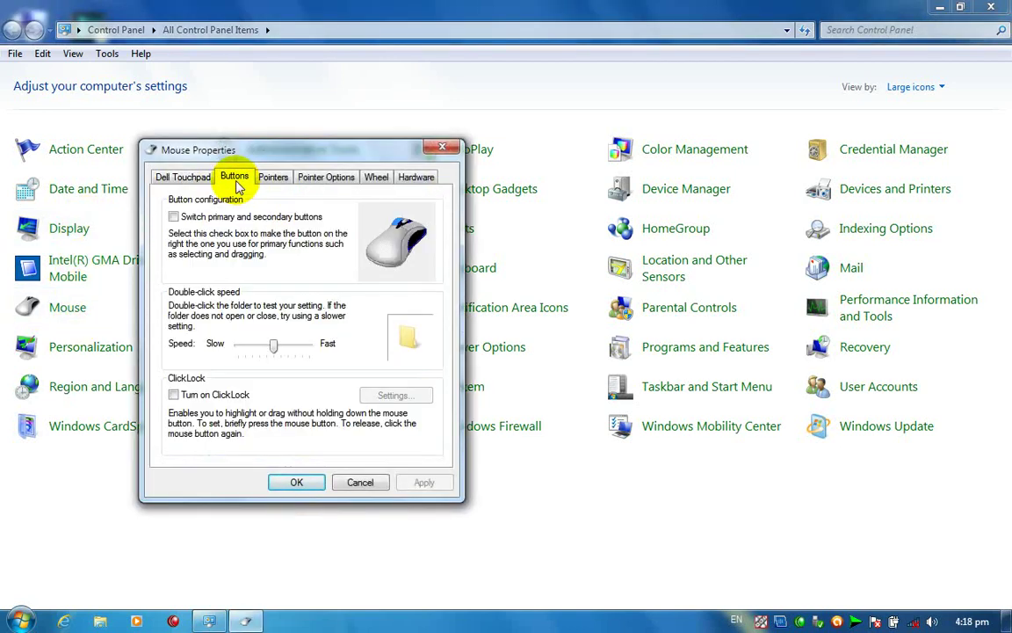
{"action": "left_click", "coordinate": [174, 217]}
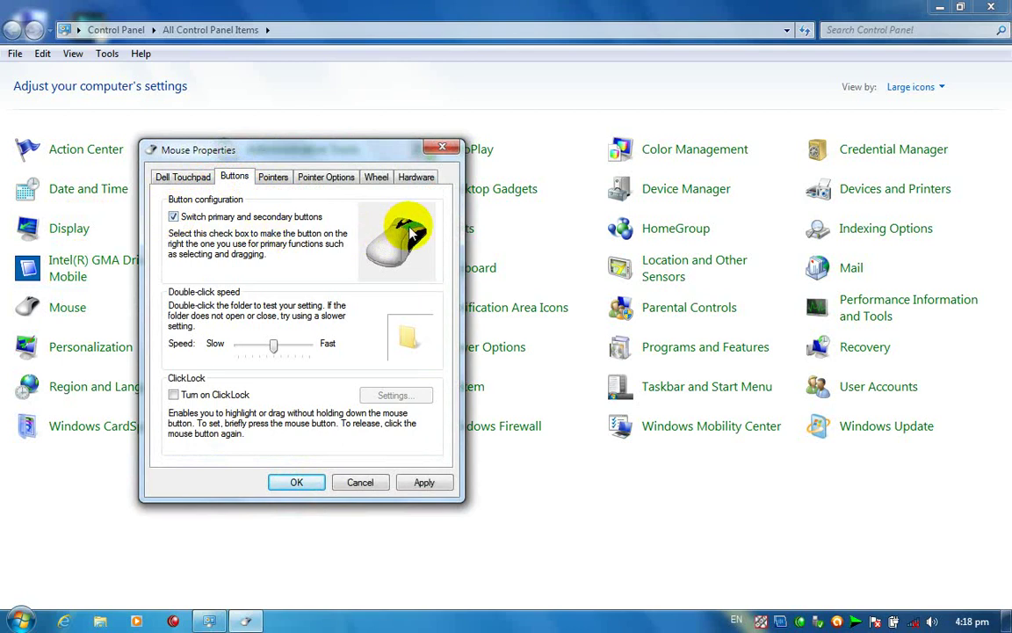
{"action": "left_click", "coordinate": [424, 482]}
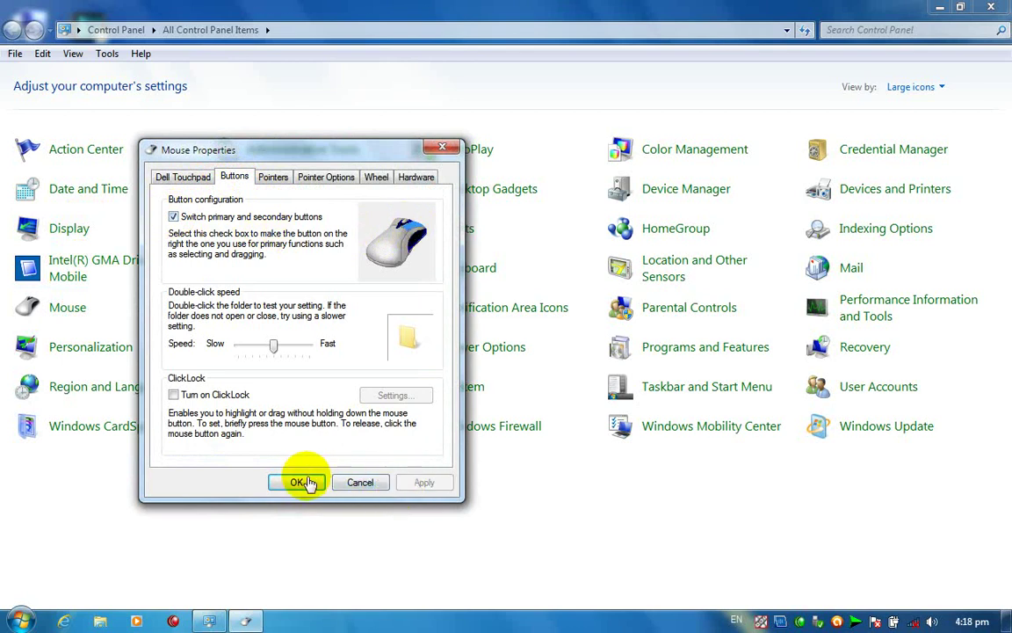
{"action": "left_click", "coordinate": [298, 482]}
{"action": "left_click", "coordinate": [991, 7]}
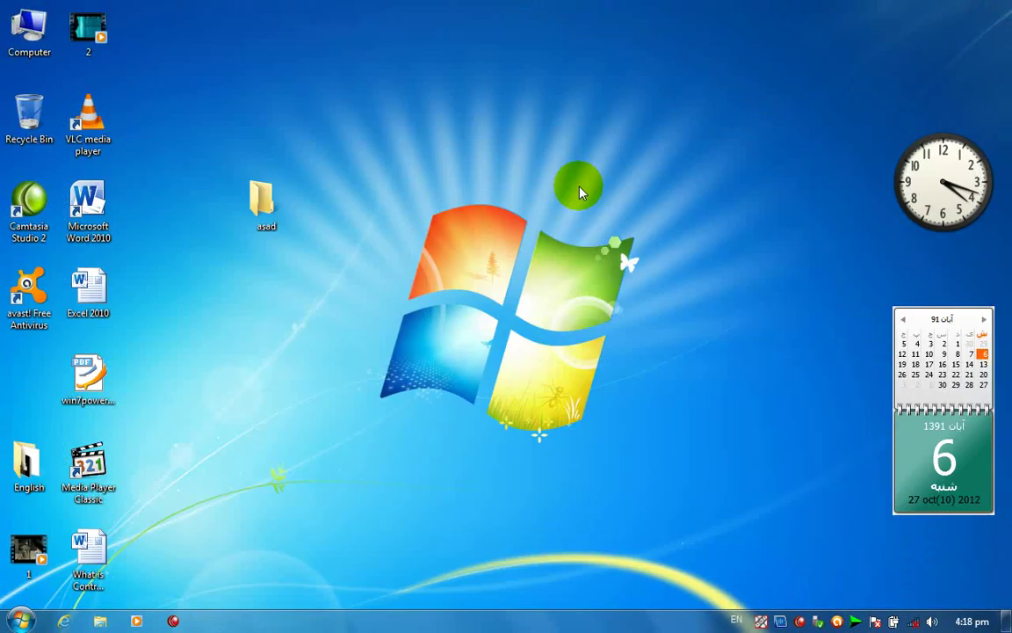
- Test the swapped mouse buttons on the desktop's asad folder by selecting, opening and closing it
{"action": "right_click", "coordinate": [263, 204]}
{"action": "left_click", "coordinate": [406, 125]}
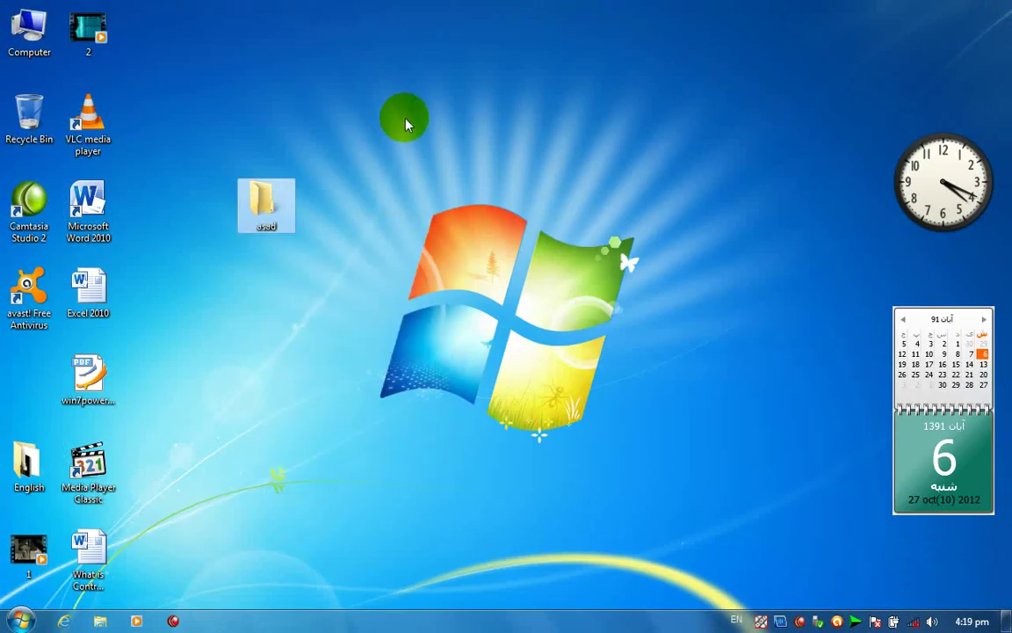
{"action": "double_click", "coordinate": [275, 204]}
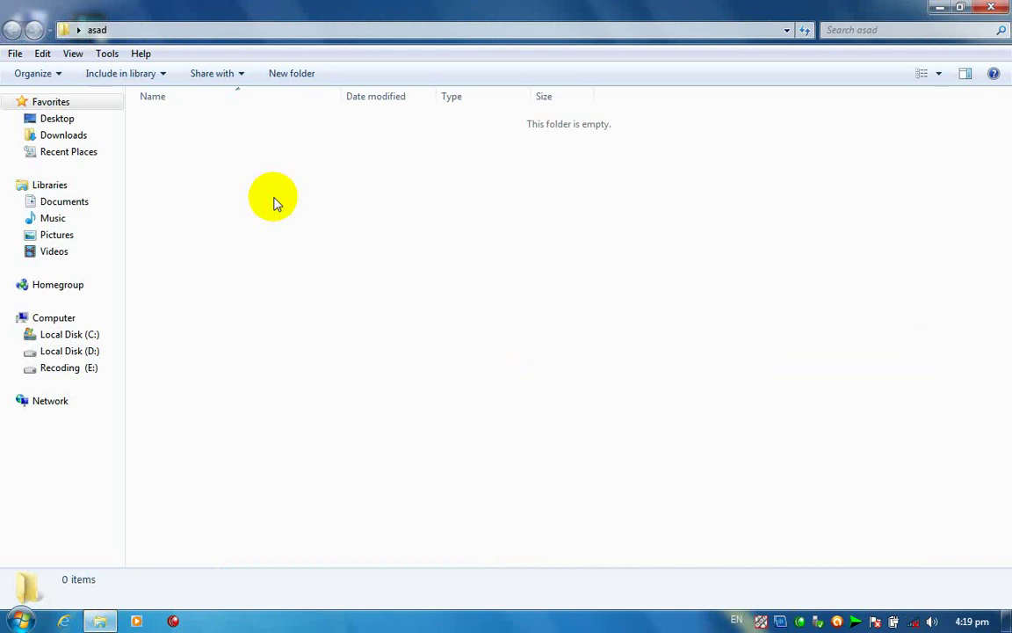
{"action": "left_click", "coordinate": [989, 9]}
- Disable switching of the primary and secondary mouse buttons, apply it, and test it by opening and closing the asad folder
{"action": "left_click", "coordinate": [20, 620]}
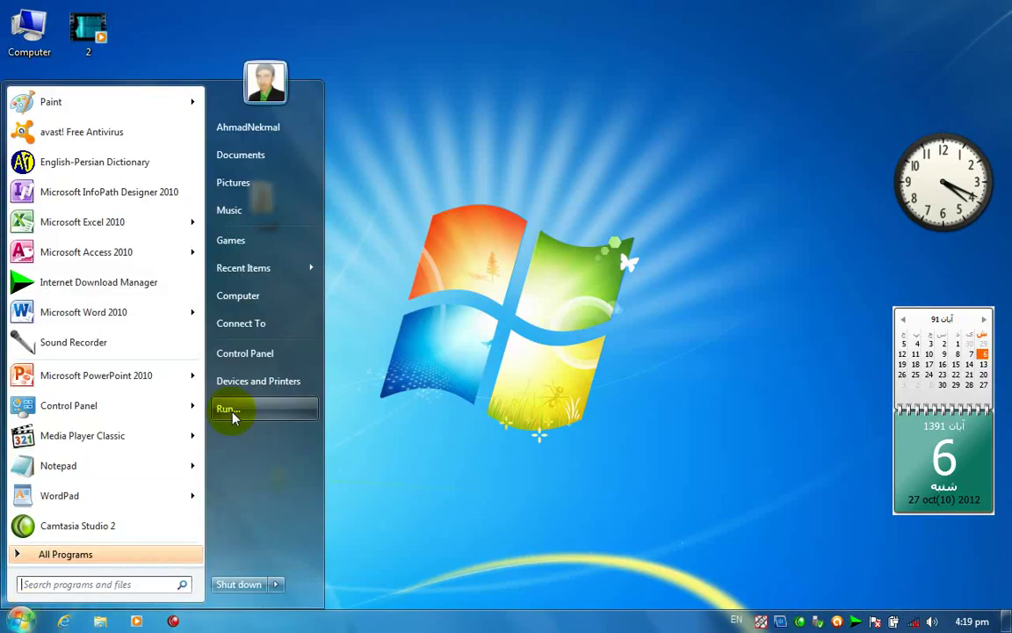
{"action": "left_click", "coordinate": [227, 354]}
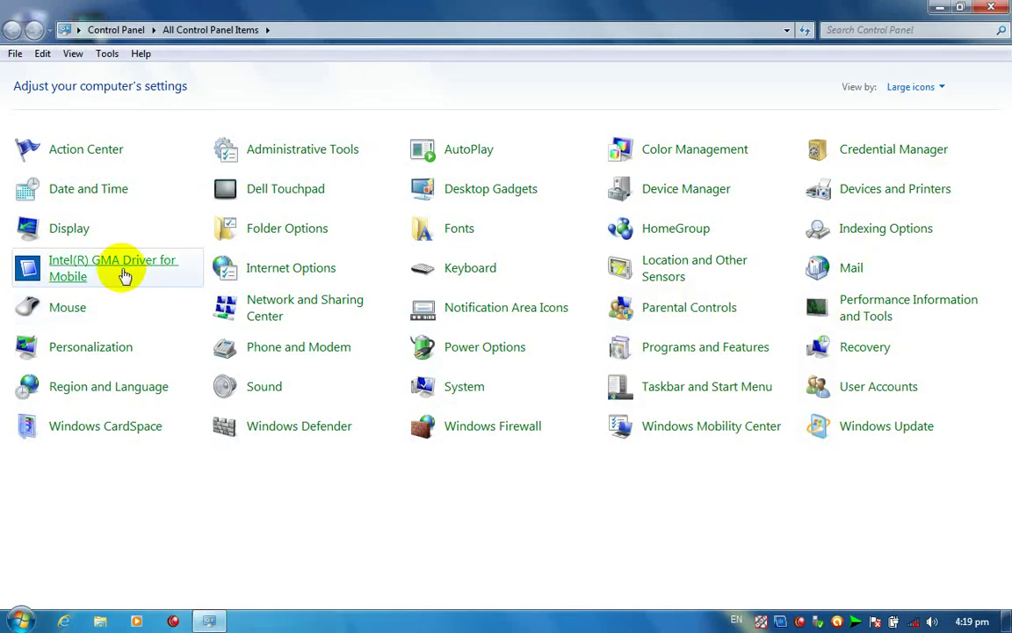
{"action": "left_click", "coordinate": [97, 308]}
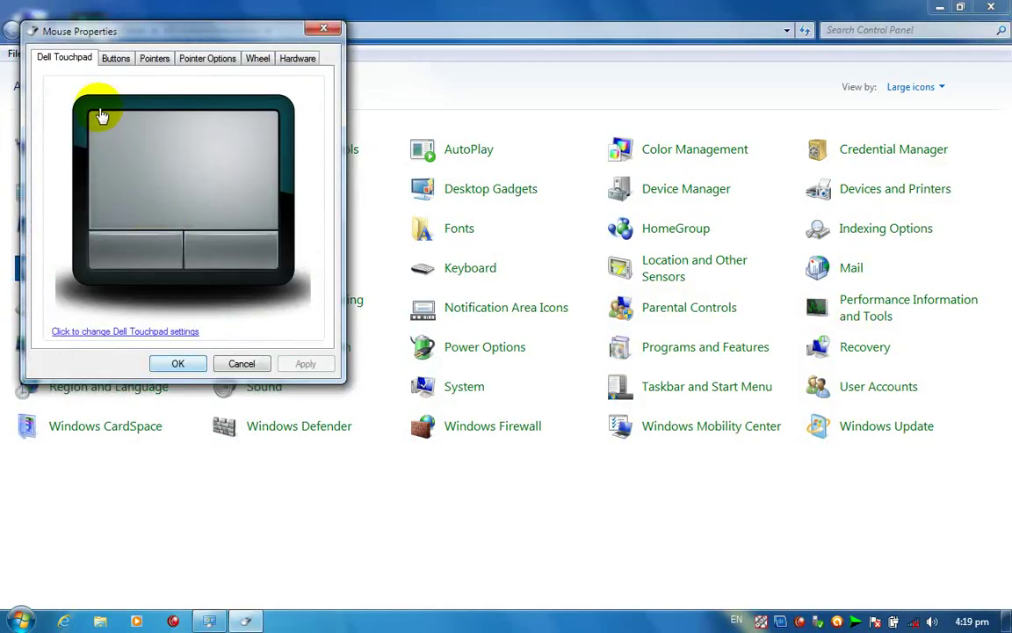
{"action": "left_click", "coordinate": [116, 62]}
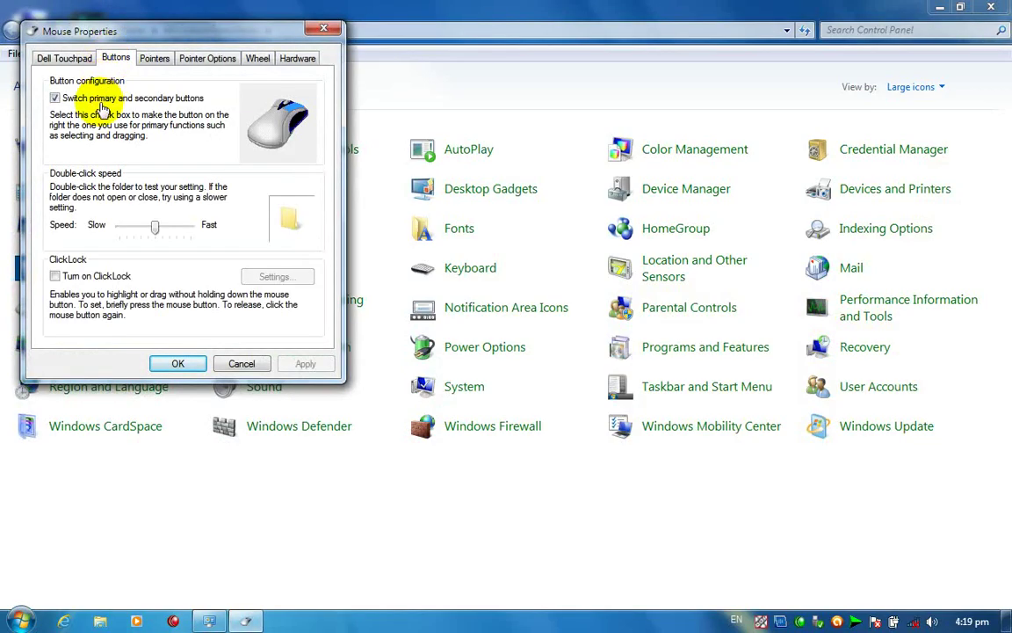
{"action": "left_click", "coordinate": [54, 98]}
{"action": "left_click", "coordinate": [316, 365]}
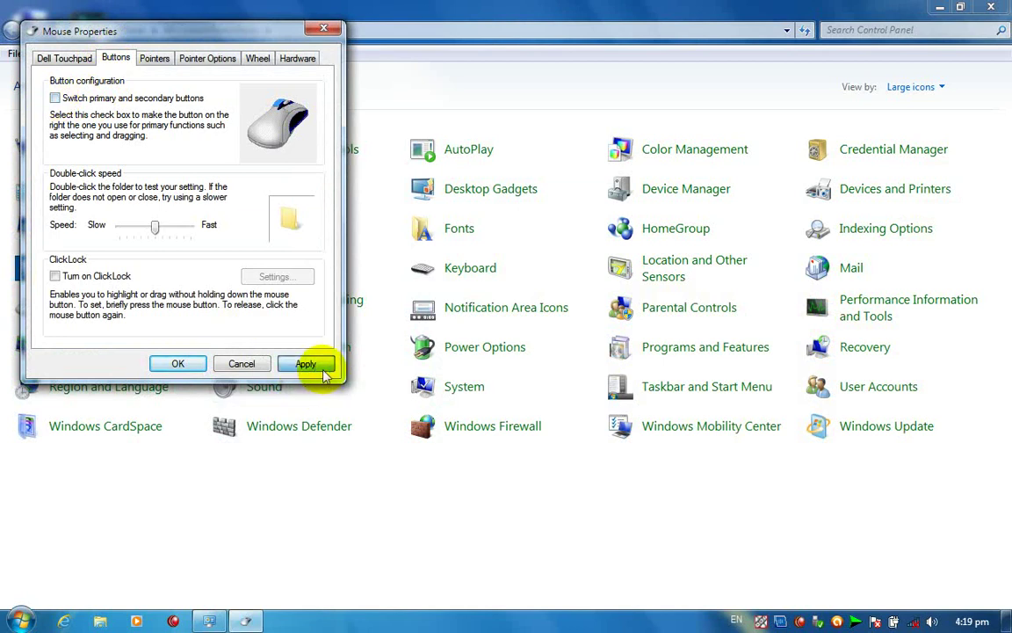
{"action": "left_click", "coordinate": [178, 363]}
{"action": "left_click", "coordinate": [991, 7]}
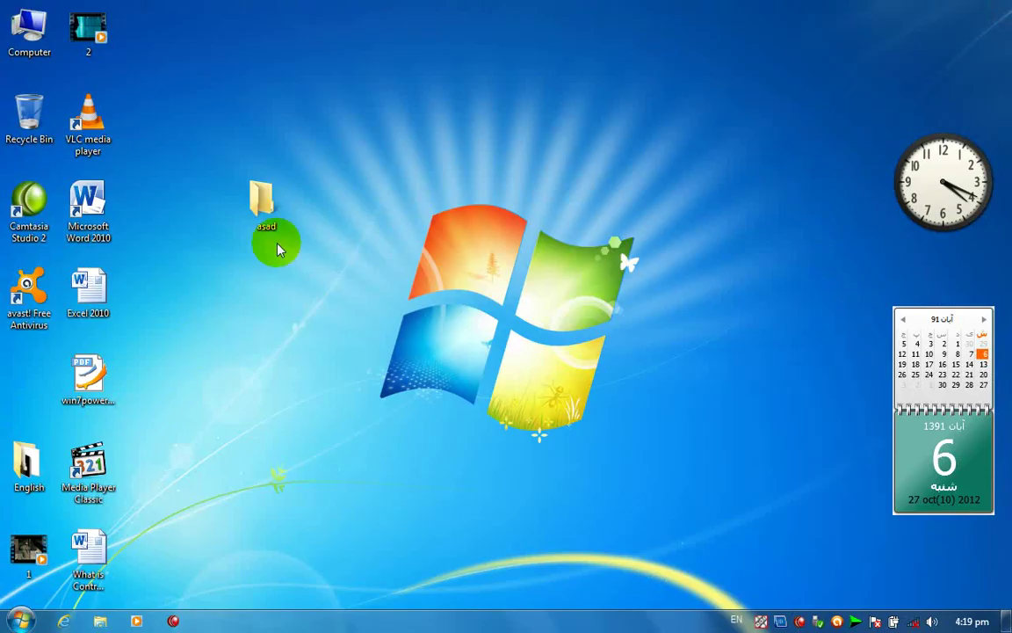
{"action": "double_click", "coordinate": [259, 211]}
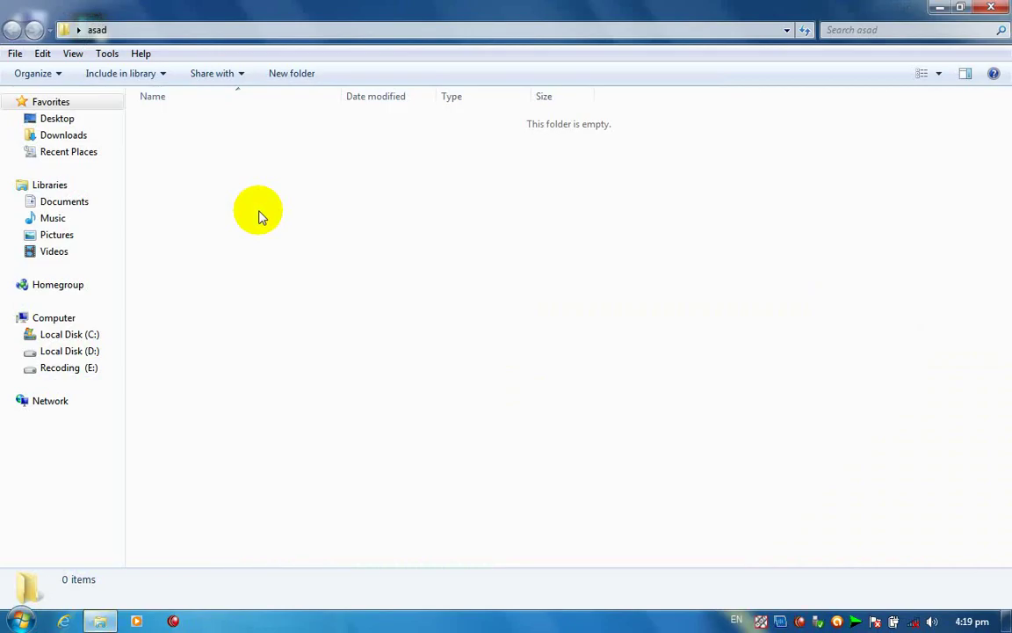
{"action": "left_click", "coordinate": [991, 7]}
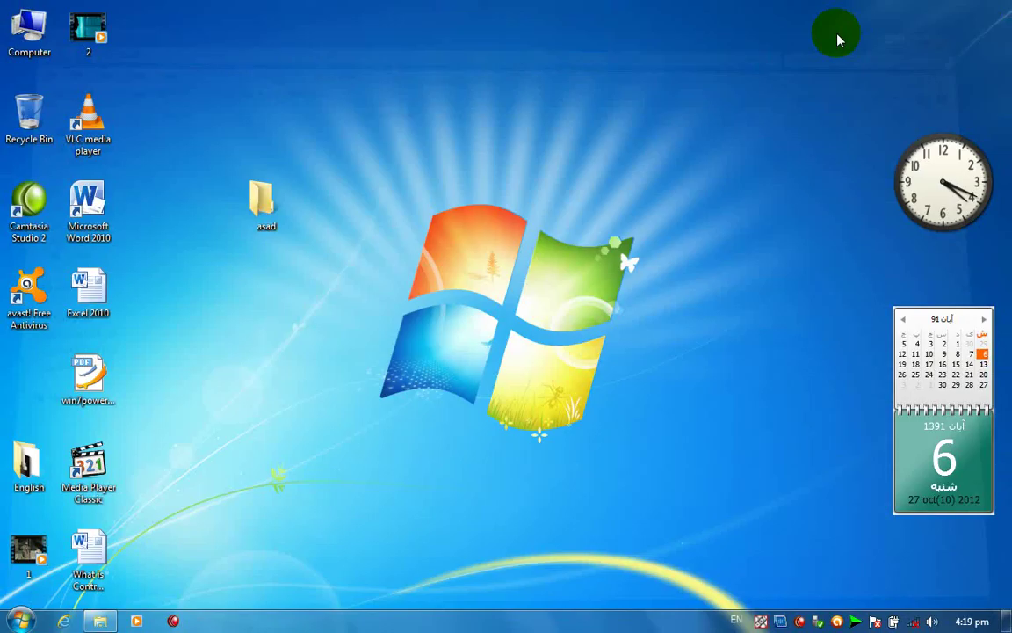
- Open the Buttons settings of the Mouse properties from the Control Panel
{"action": "left_click", "coordinate": [19, 620]}
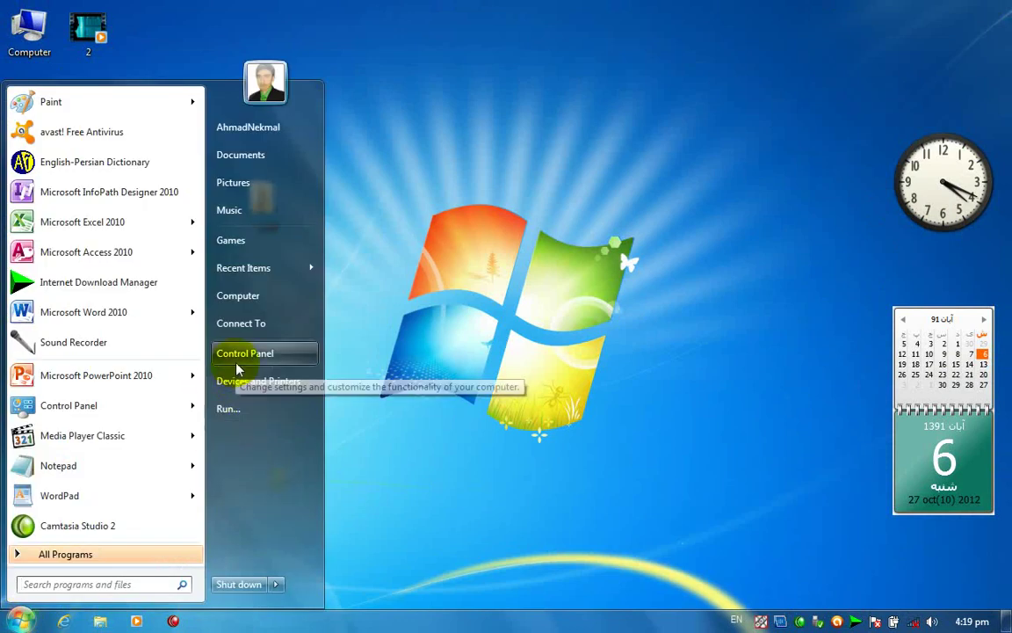
{"action": "left_click", "coordinate": [237, 354]}
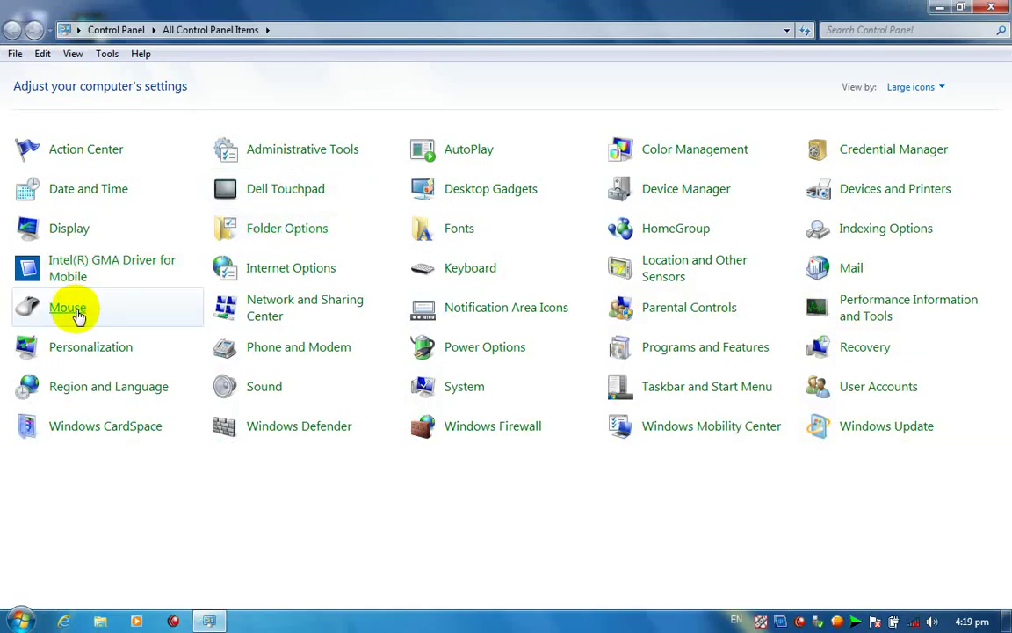
{"action": "left_click", "coordinate": [77, 314]}
{"action": "left_click", "coordinate": [134, 78]}
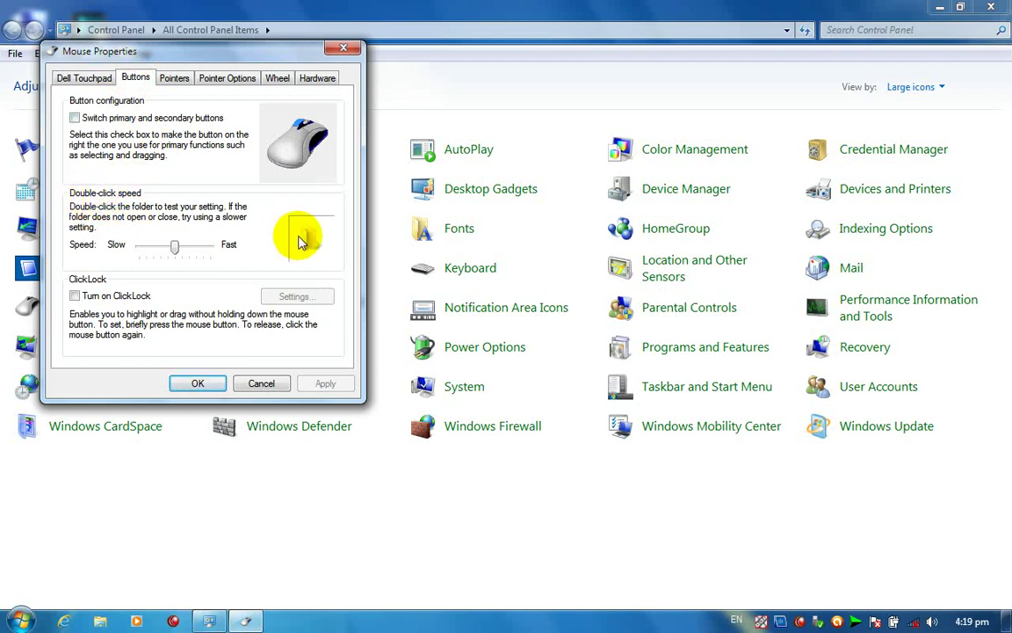
- Try the double-click speed at its fastest and slowest settings, and return it to the middle
{"action": "left_click_drag", "start_coordinate": [175, 247], "coordinate": [211, 247]}
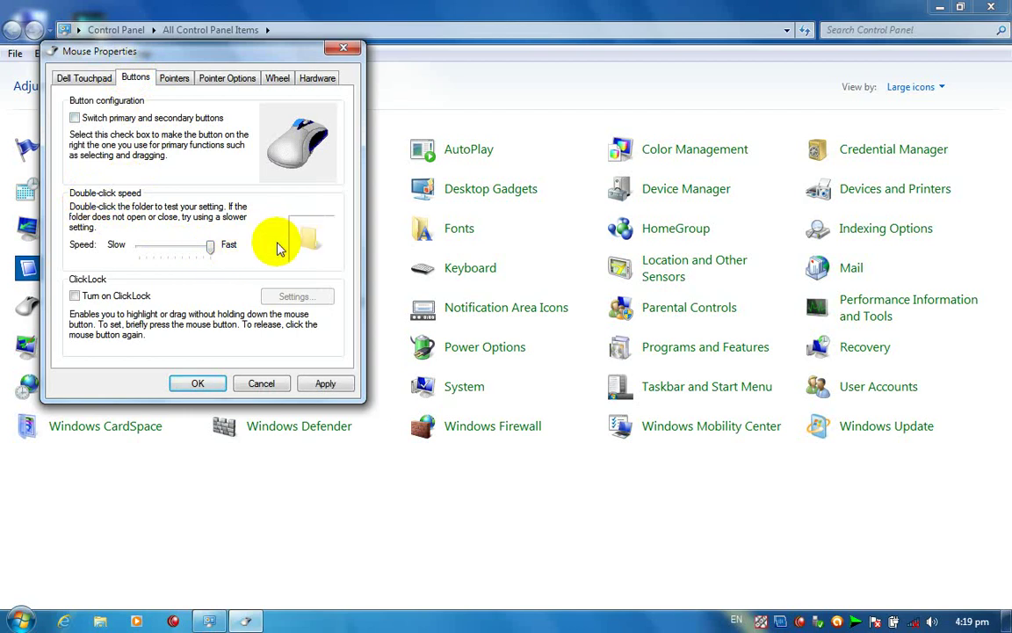
{"action": "left_click_drag", "start_coordinate": [208, 248], "coordinate": [140, 247]}
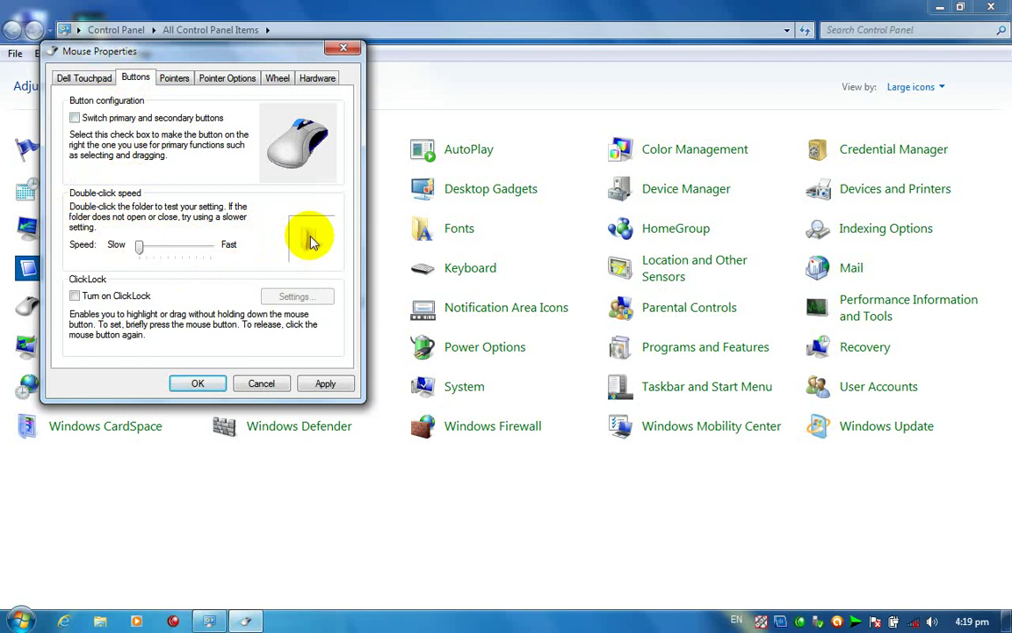
{"action": "left_click_drag", "start_coordinate": [139, 248], "coordinate": [174, 250]}
- Toggle ClickLock on and back off, apply the mouse settings, and close the Mouse Properties
{"action": "left_click", "coordinate": [85, 297]}
{"action": "left_click", "coordinate": [92, 300]}
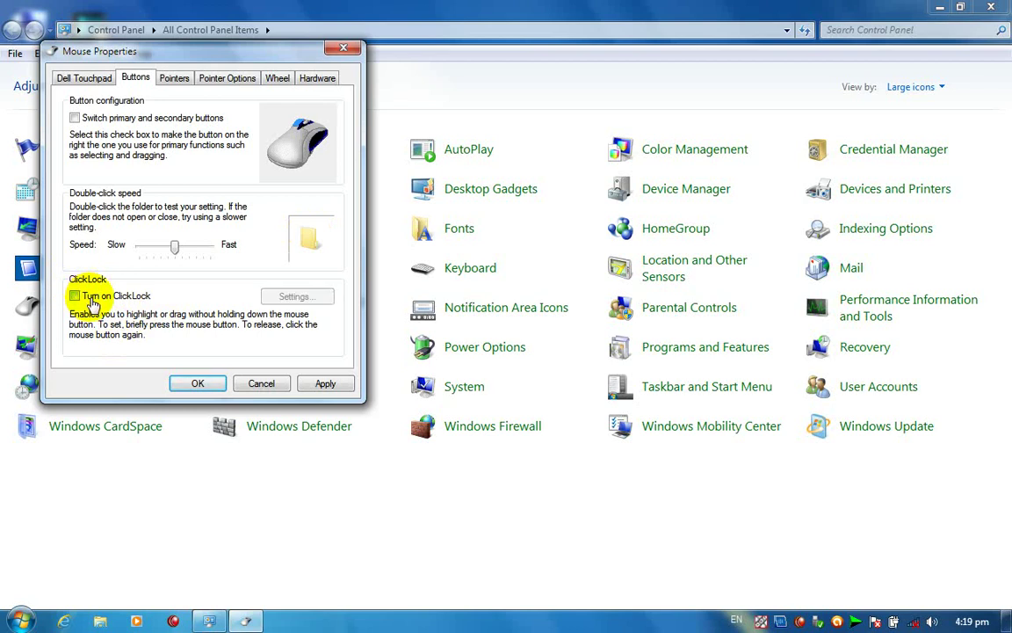
{"action": "left_click", "coordinate": [92, 302]}
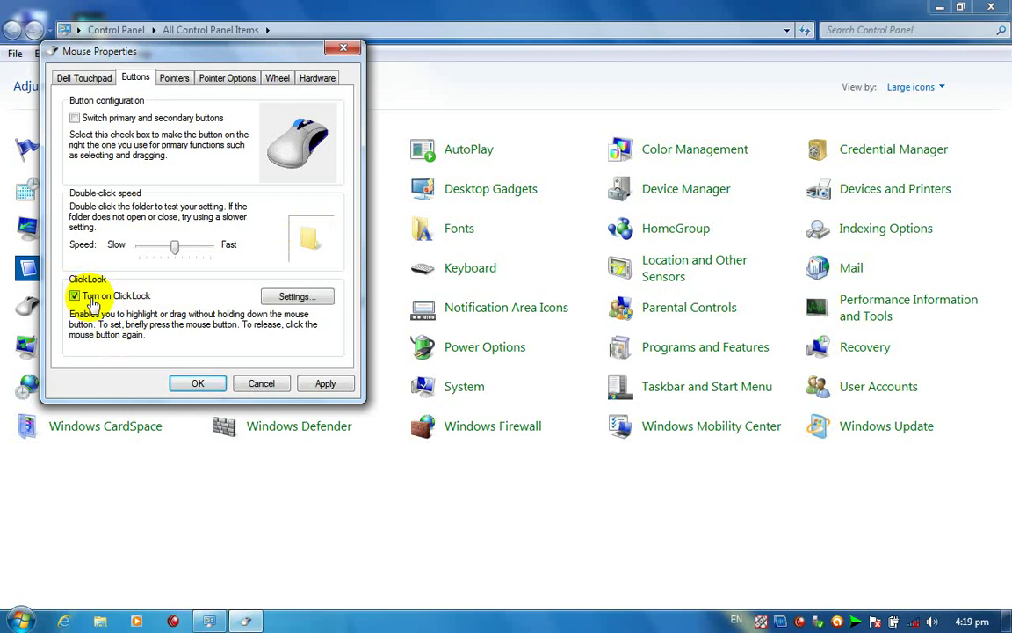
{"action": "left_click", "coordinate": [92, 302]}
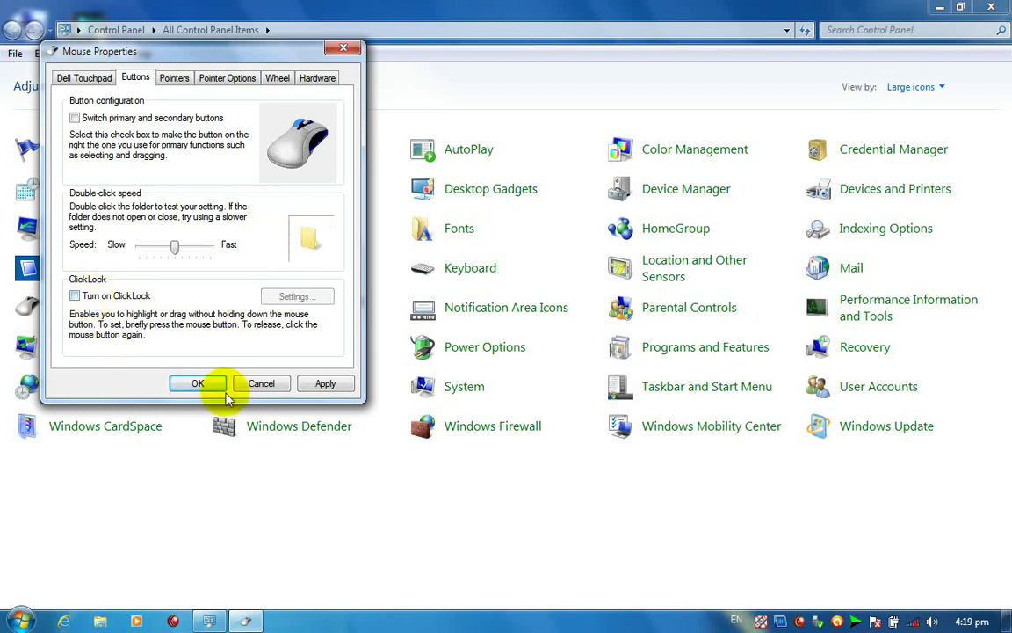
{"action": "left_click", "coordinate": [323, 385]}
{"action": "left_click", "coordinate": [198, 384]}
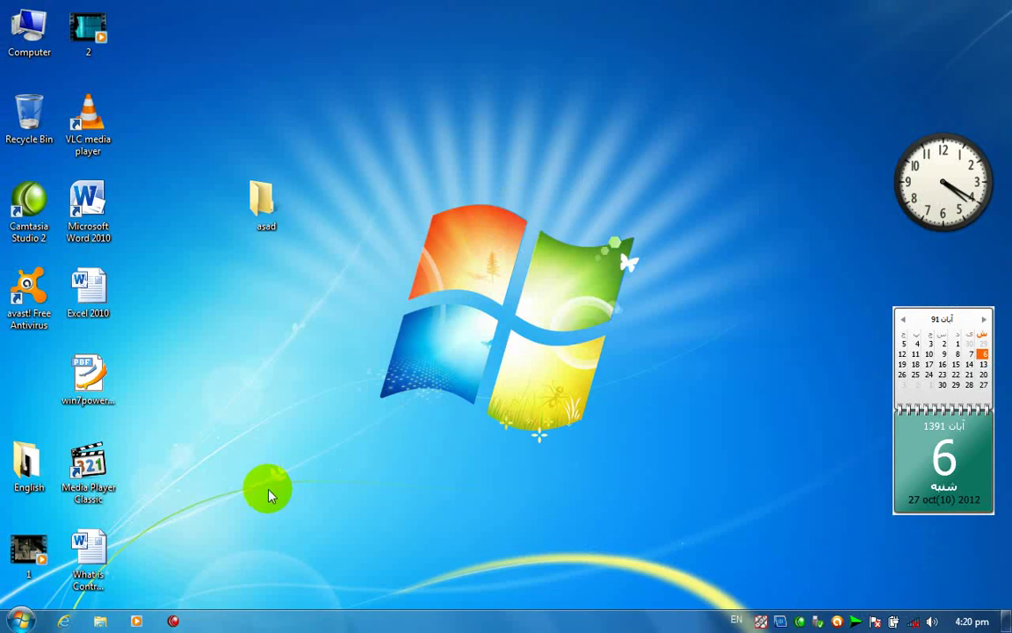
- Reopen the Buttons settings of the Mouse properties through the Control Panel
{"action": "key", "text": "super"}
{"action": "left_click", "coordinate": [264, 366]}
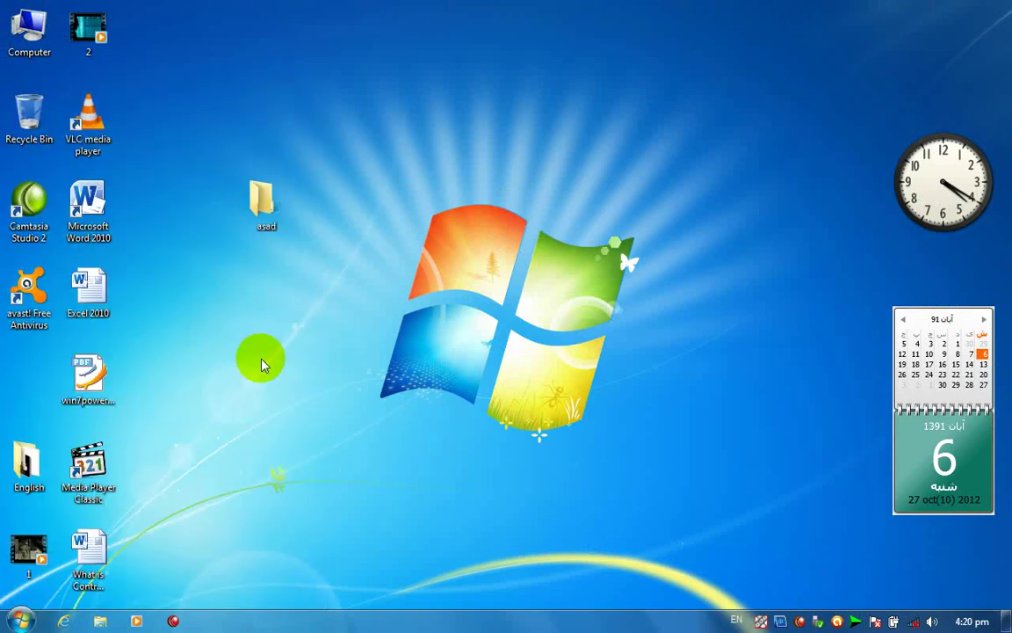
{"action": "left_click", "coordinate": [71, 308]}
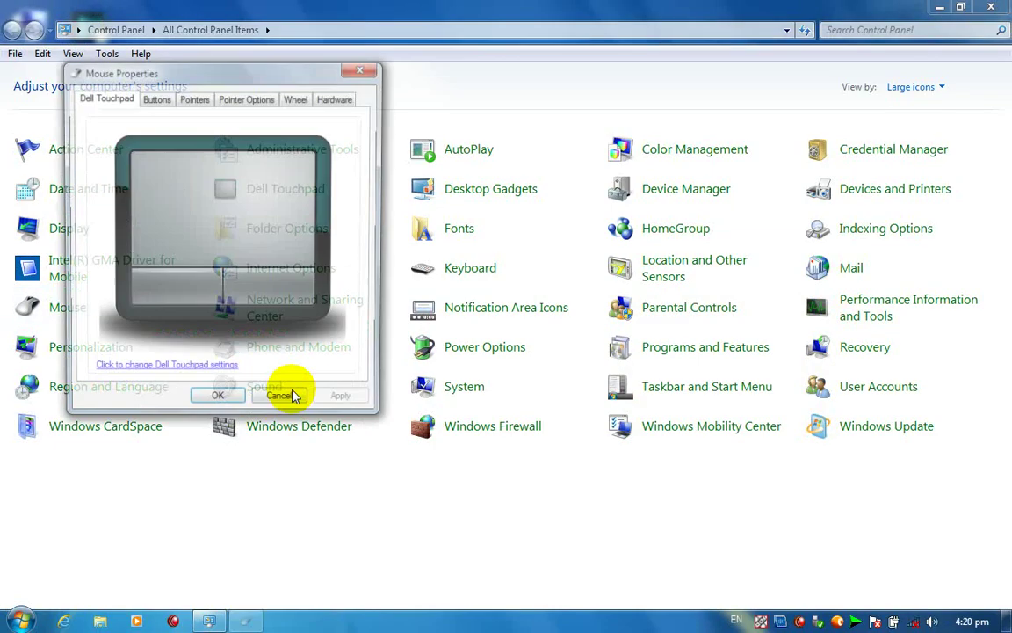
{"action": "left_click", "coordinate": [153, 98]}
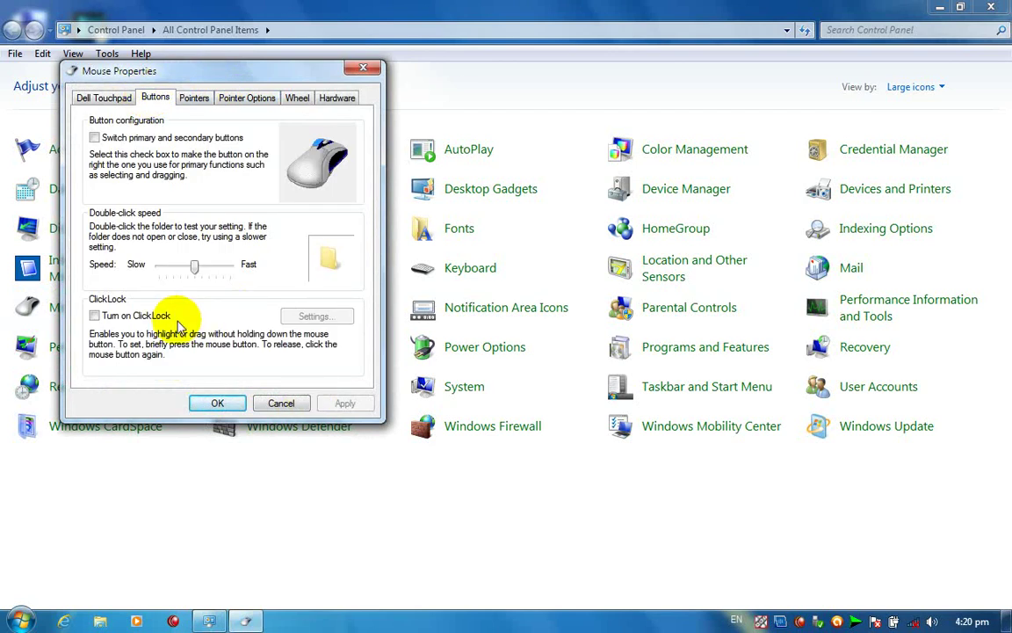
- Turn on ClickLock, adjust how long the button must be held before the click locks, and apply the change
{"action": "left_click", "coordinate": [114, 316]}
{"action": "left_click", "coordinate": [139, 316]}
{"action": "left_click", "coordinate": [145, 316]}
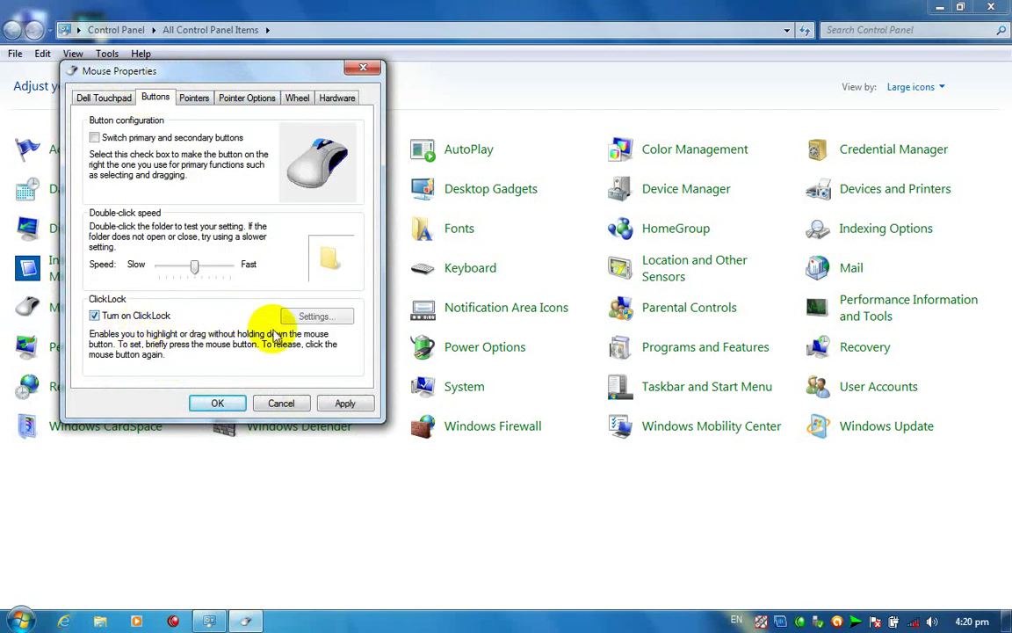
{"action": "left_click", "coordinate": [313, 316]}
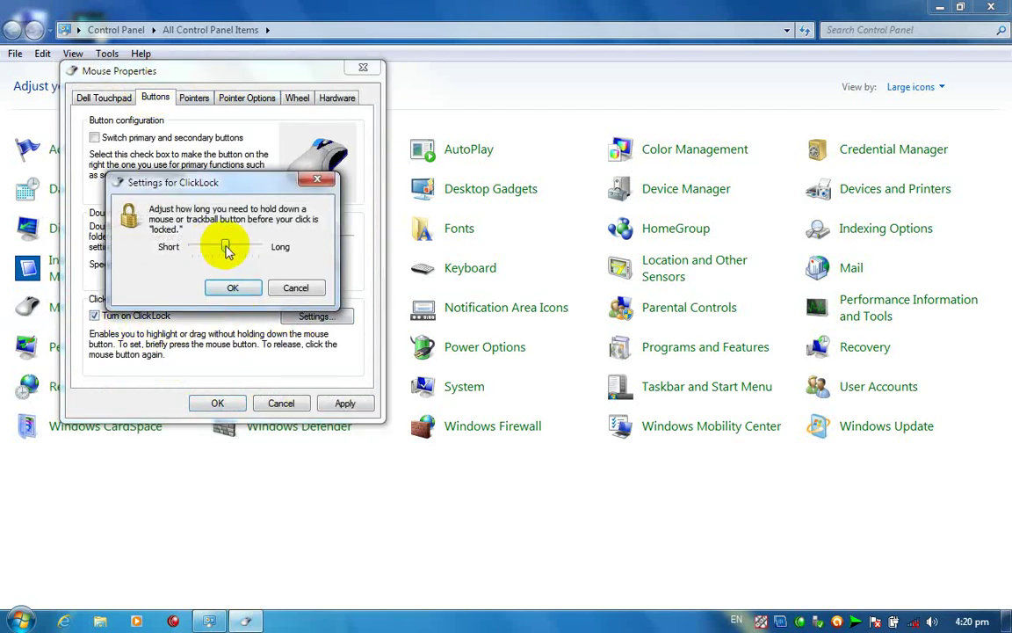
{"action": "left_click_drag", "start_coordinate": [227, 249], "coordinate": [185, 252]}
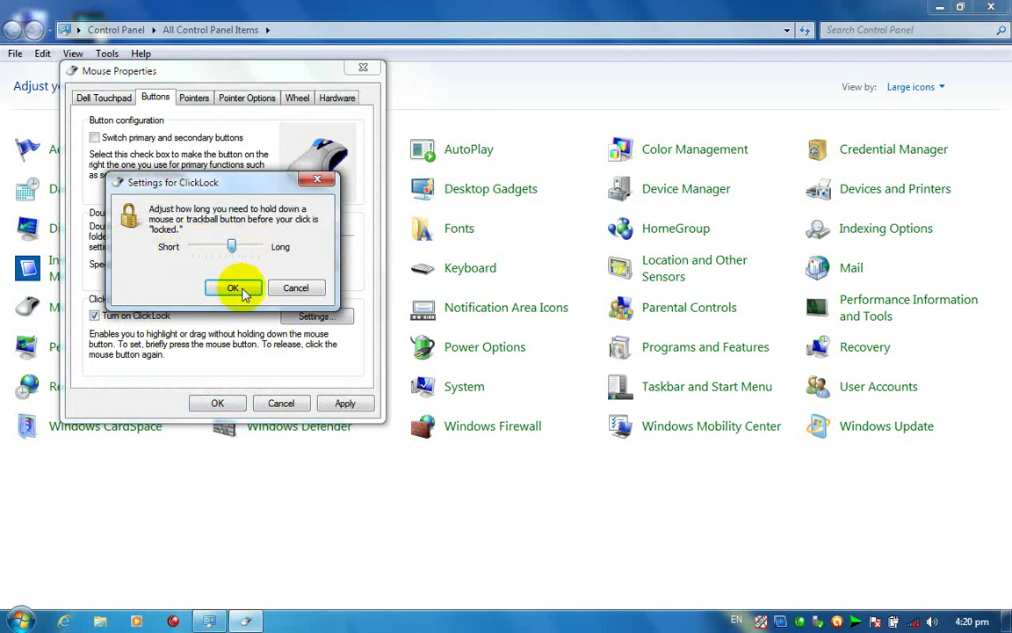
{"action": "left_click", "coordinate": [228, 288]}
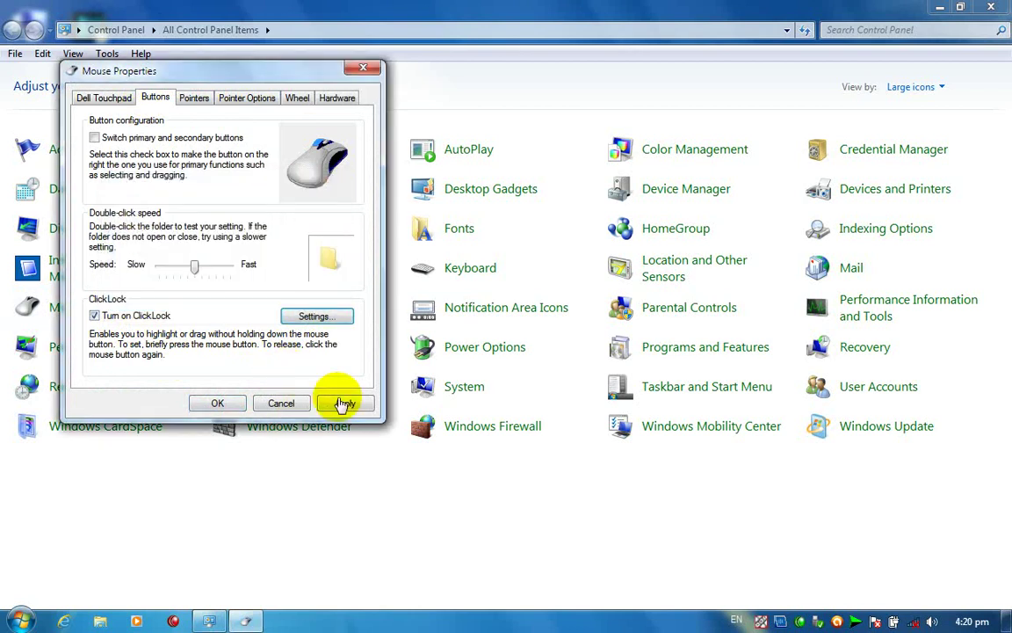
{"action": "left_click", "coordinate": [341, 402]}
- Test ClickLock by moving the Mouse Properties dialog around, and bring the Control Panel window back behind it
{"action": "left_click_drag", "start_coordinate": [246, 75], "coordinate": [450, 91]}
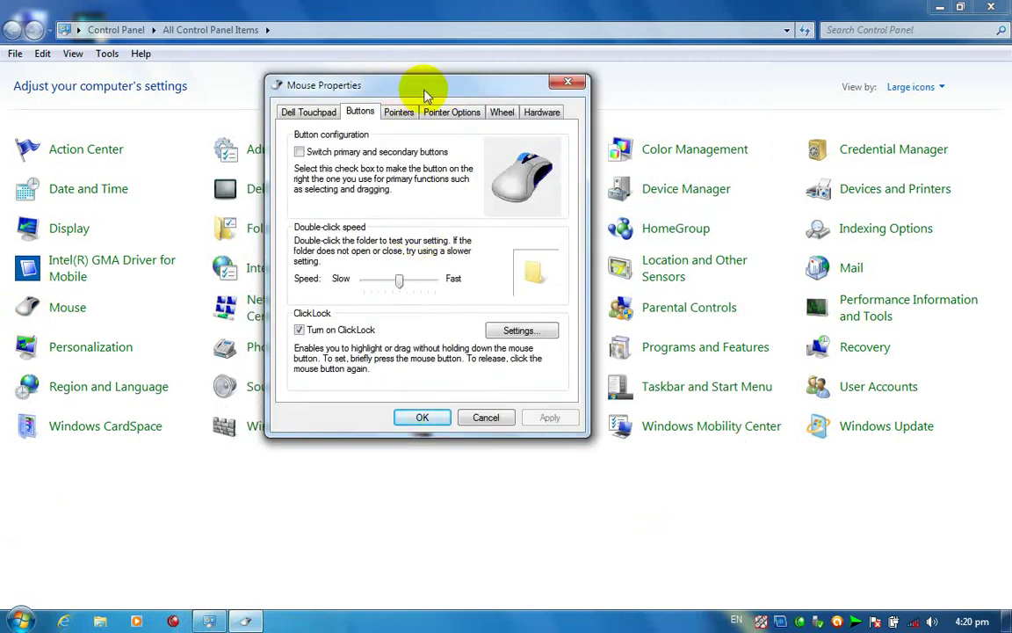
{"action": "left_click_drag", "start_coordinate": [425, 94], "coordinate": [549, 79]}
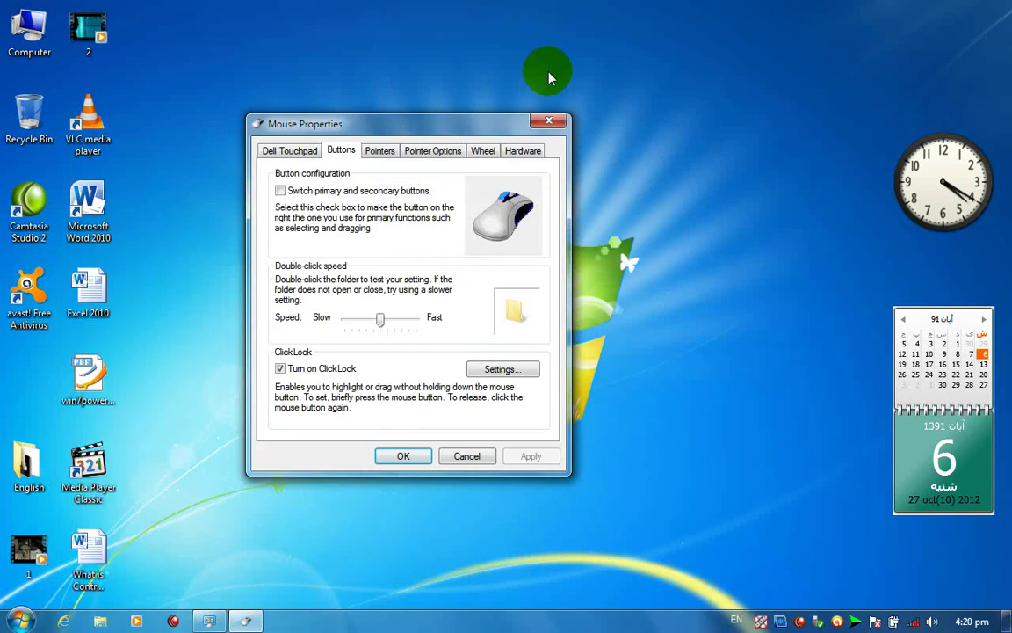
{"action": "left_click_drag", "start_coordinate": [392, 123], "coordinate": [388, 90]}
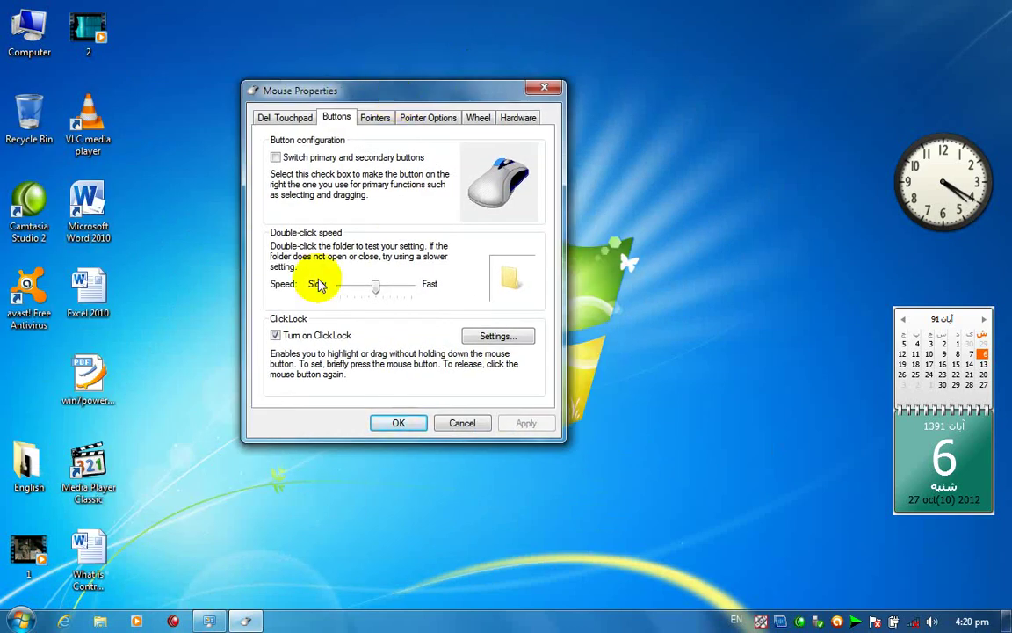
{"action": "left_click", "coordinate": [210, 620]}
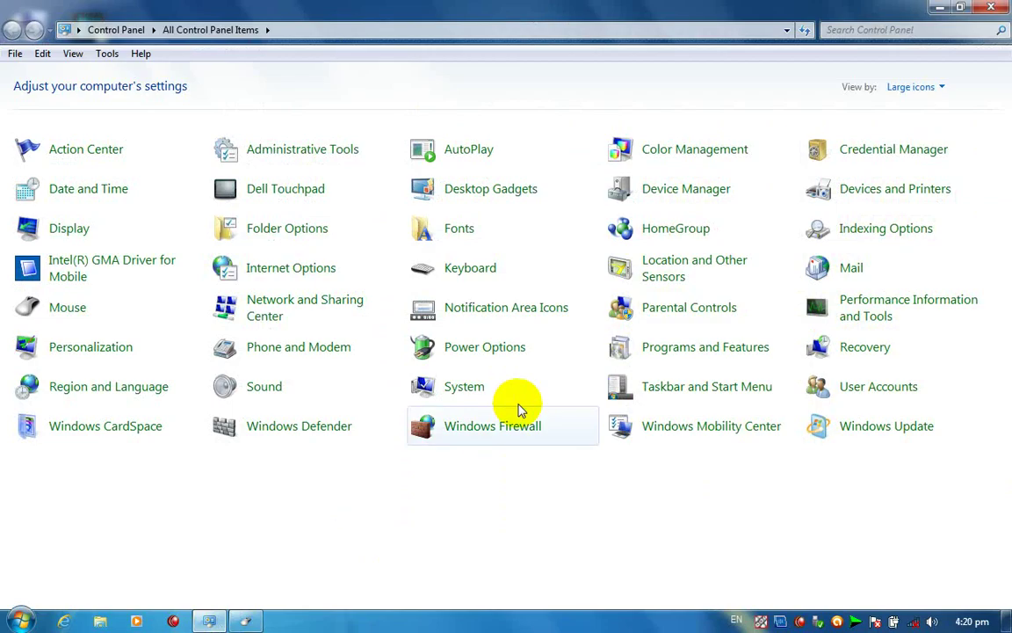
{"action": "left_click", "coordinate": [35, 314]}
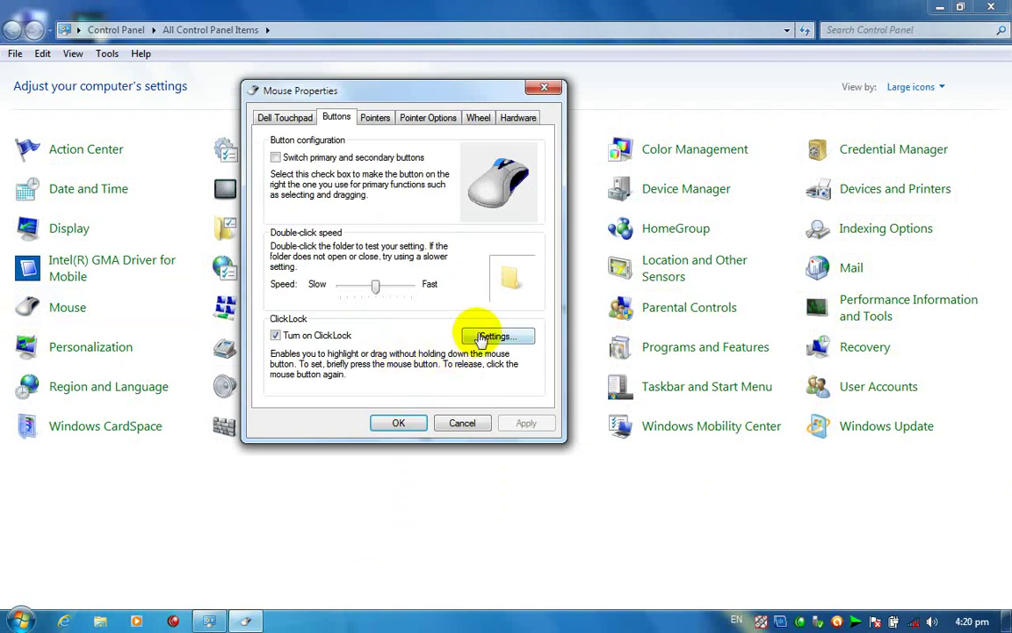
- Set the ClickLock hold time to Long, apply it, and test it by moving the Mouse Properties dialog
{"action": "left_click", "coordinate": [481, 339]}
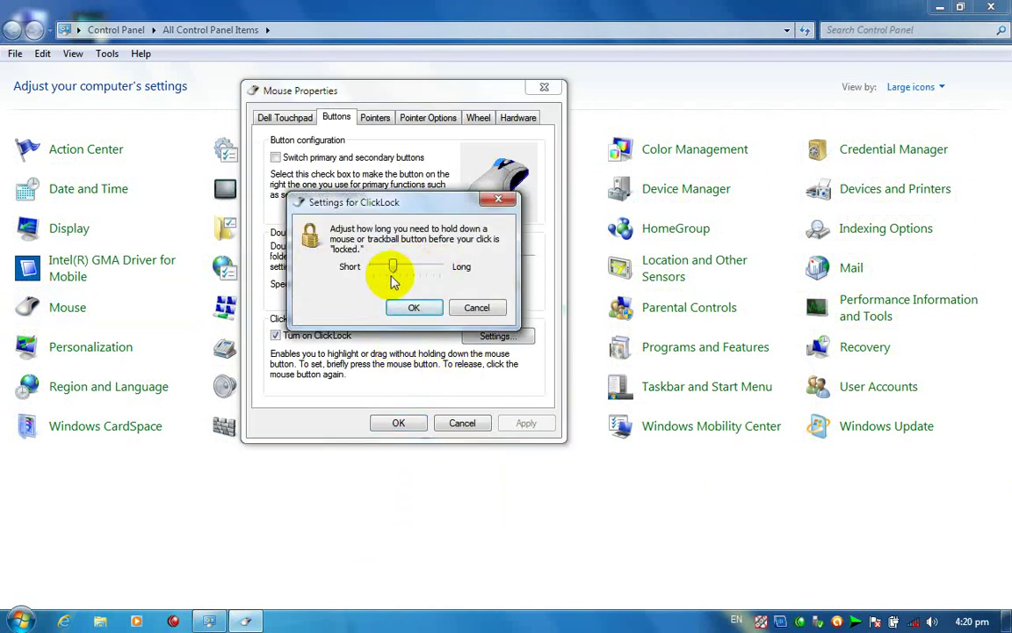
{"action": "left_click_drag", "start_coordinate": [393, 280], "coordinate": [439, 265]}
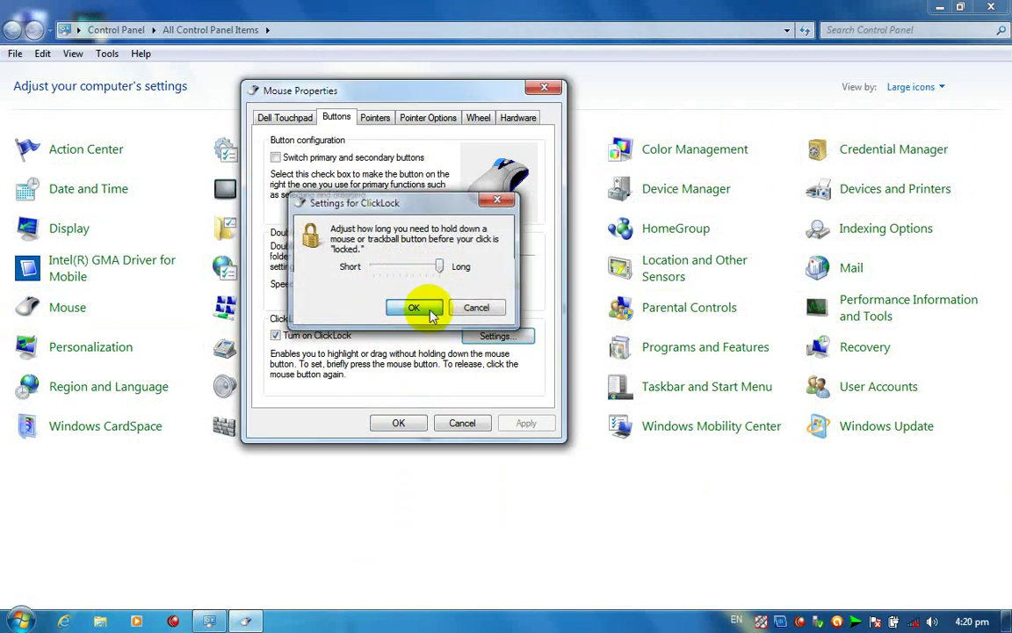
{"action": "left_click", "coordinate": [431, 317]}
{"action": "left_click", "coordinate": [525, 425]}
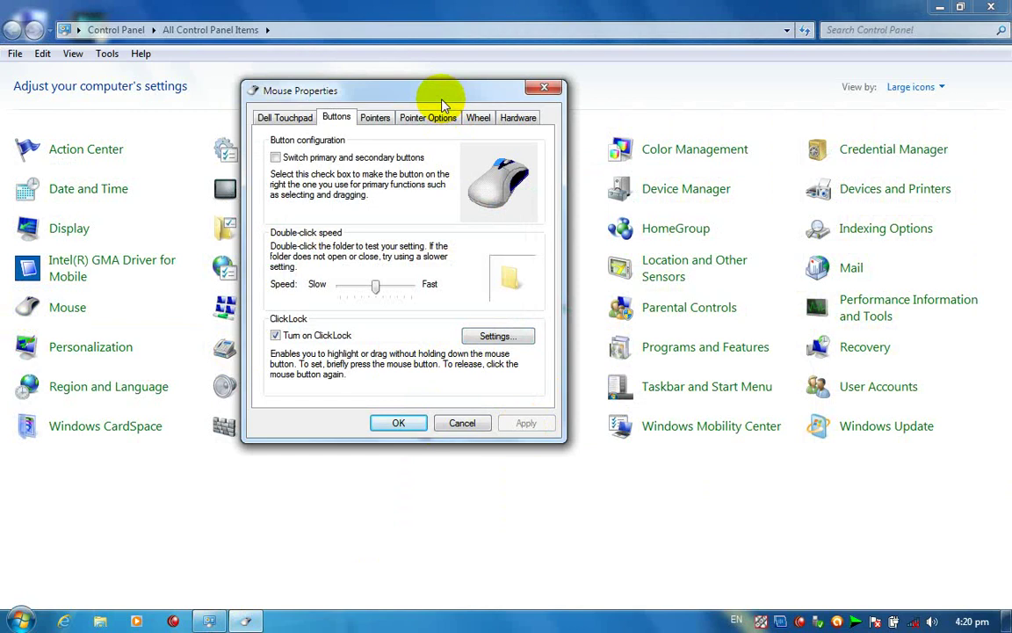
{"action": "left_click_drag", "start_coordinate": [442, 100], "coordinate": [261, 255]}
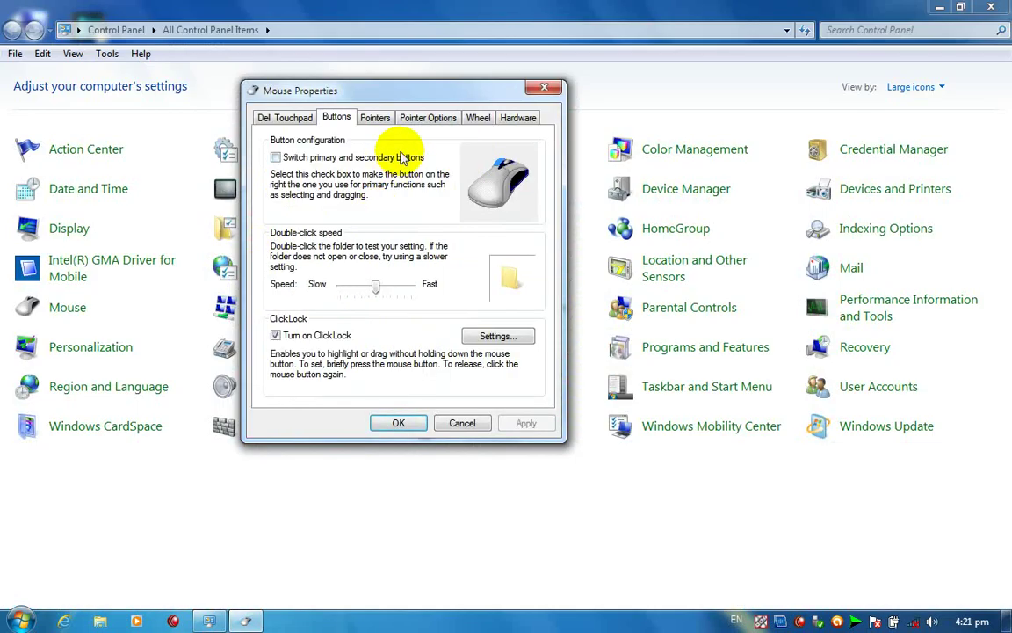
{"action": "mouse_move", "coordinate": [408, 99]}
{"action": "left_mouse_down"}
{"action": "mouse_move", "coordinate": [410, 86]}
{"action": "mouse_move", "coordinate": [388, 149]}
{"action": "mouse_move", "coordinate": [300, 162]}
{"action": "mouse_move", "coordinate": [481, 128]}
{"action": "mouse_move", "coordinate": [445, 124]}
{"action": "mouse_move", "coordinate": [463, 126]}
{"action": "mouse_move", "coordinate": [310, 160]}
{"action": "mouse_move", "coordinate": [437, 153]}
{"action": "mouse_move", "coordinate": [373, 185]}
{"action": "mouse_move", "coordinate": [413, 93]}
{"action": "left_mouse_up"}
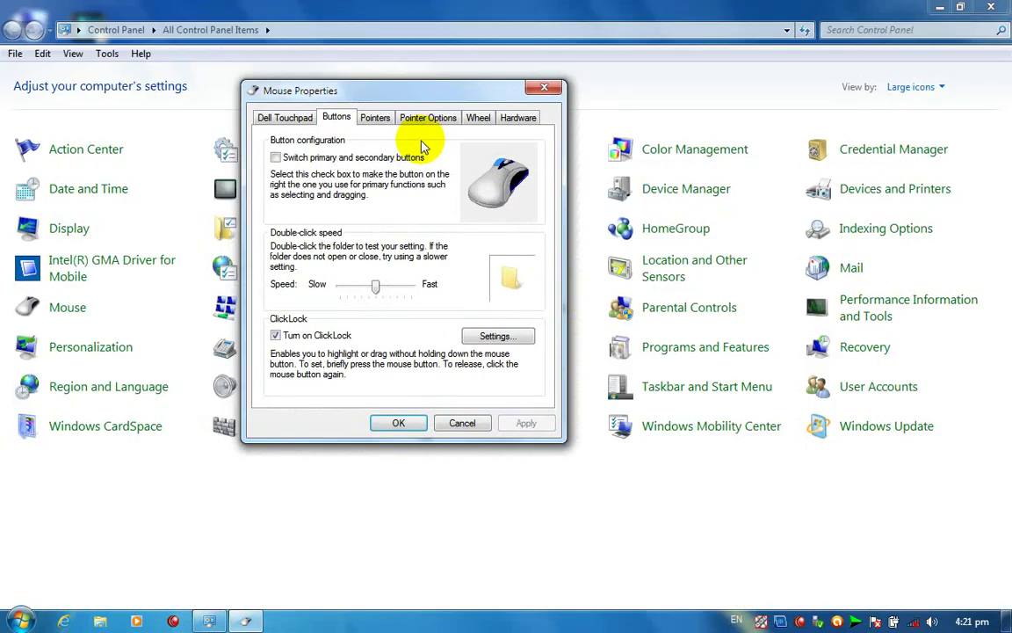
- Set the ClickLock hold time to Short, apply it, and test it by moving the Mouse Properties dialog
{"action": "left_click", "coordinate": [501, 339]}
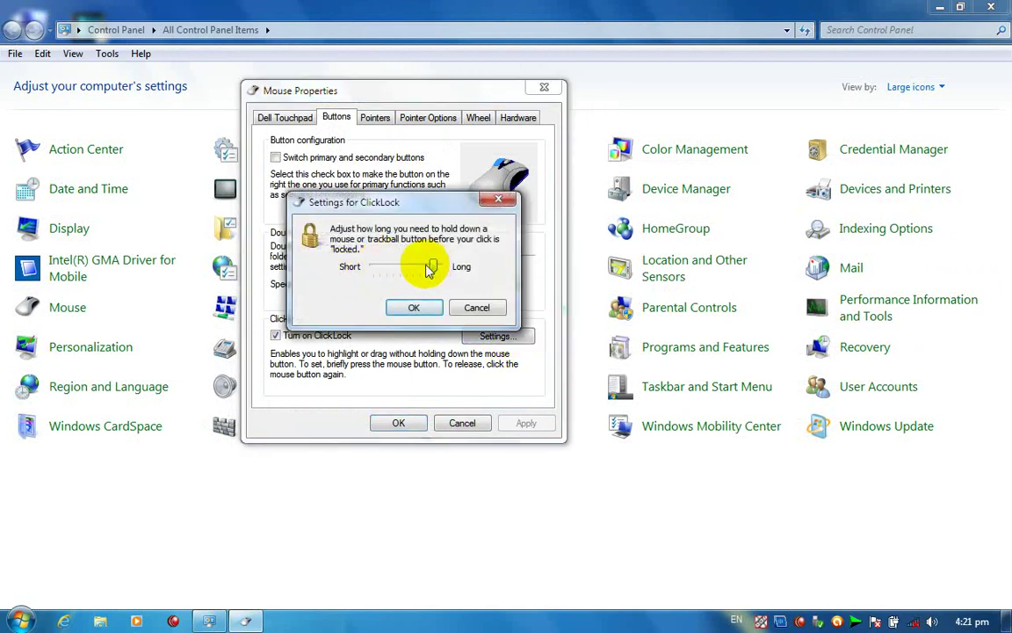
{"action": "left_click_drag", "start_coordinate": [439, 266], "coordinate": [373, 266]}
{"action": "left_click", "coordinate": [431, 308]}
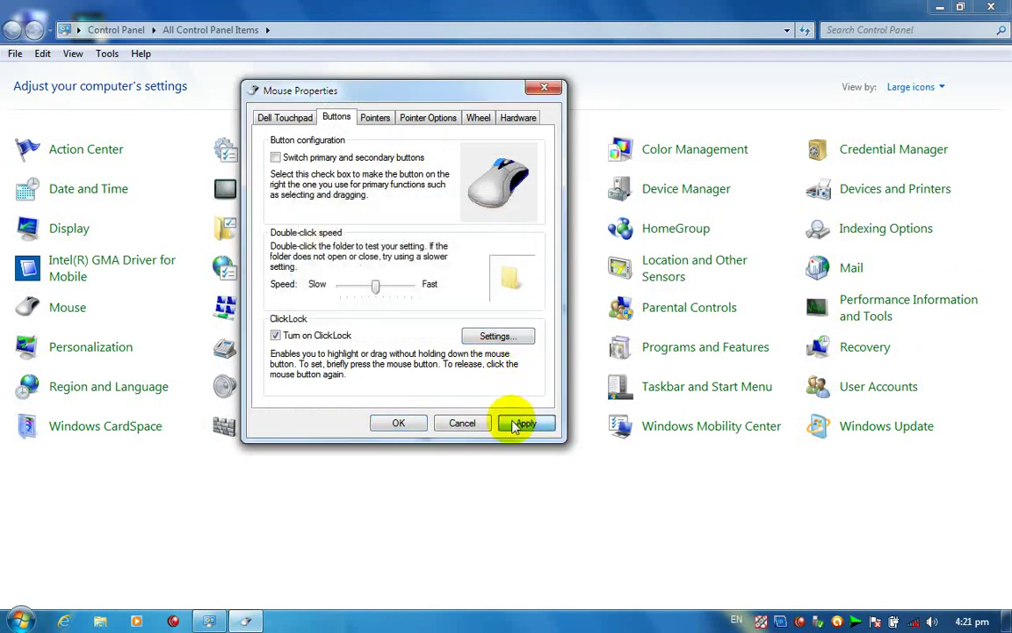
{"action": "left_click", "coordinate": [520, 423]}
{"action": "left_click_drag", "start_coordinate": [420, 104], "coordinate": [346, 205]}
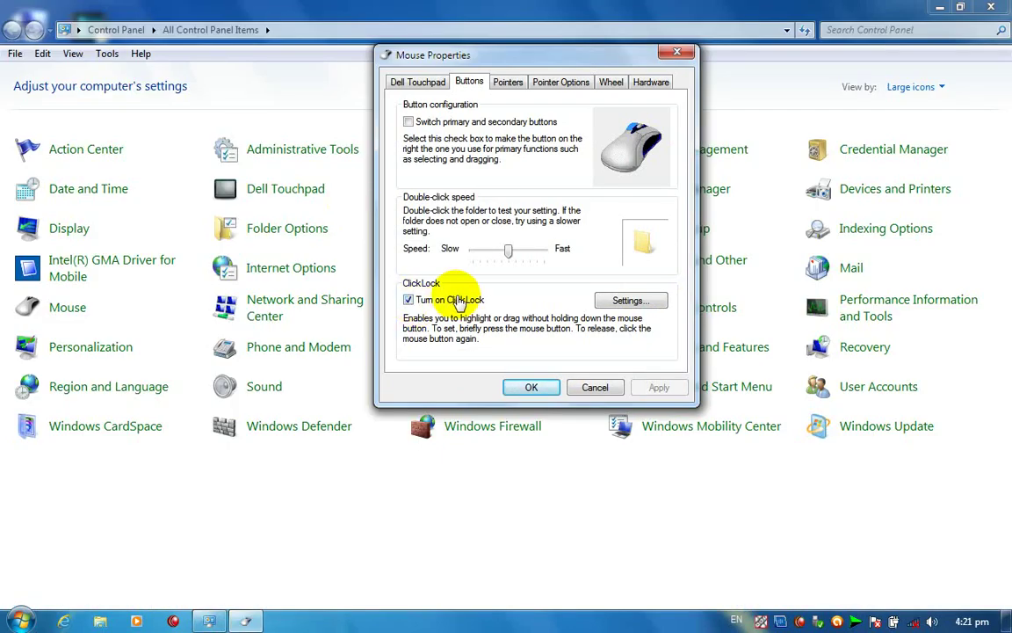
- Turn off ClickLock, apply the change, and check normal dragging by moving the Mouse Properties dialog
{"action": "left_click", "coordinate": [408, 299]}
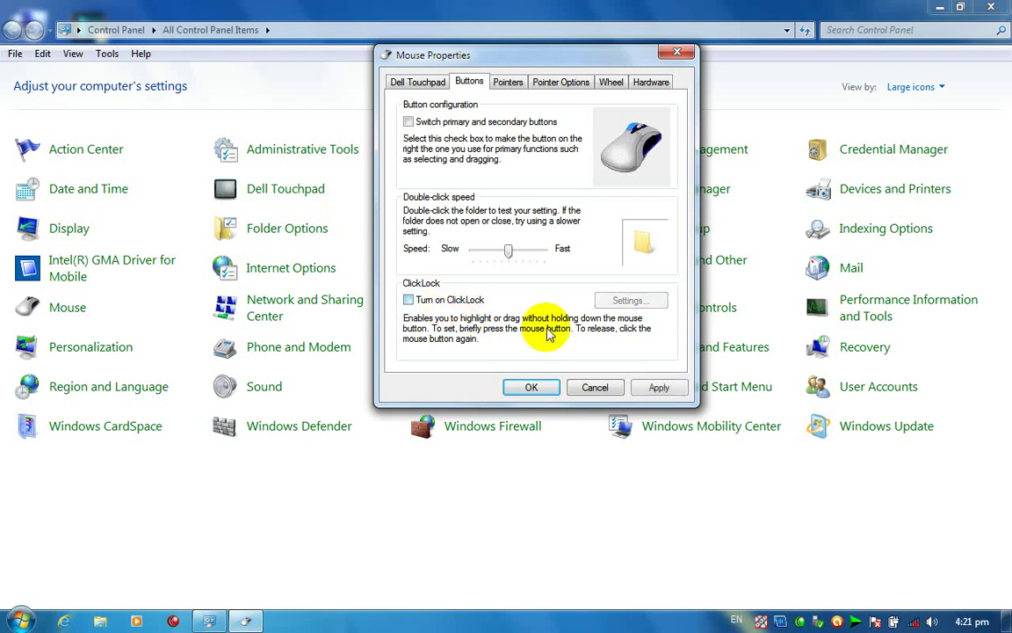
{"action": "left_click", "coordinate": [658, 387]}
{"action": "left_click_drag", "start_coordinate": [525, 45], "coordinate": [495, 81]}
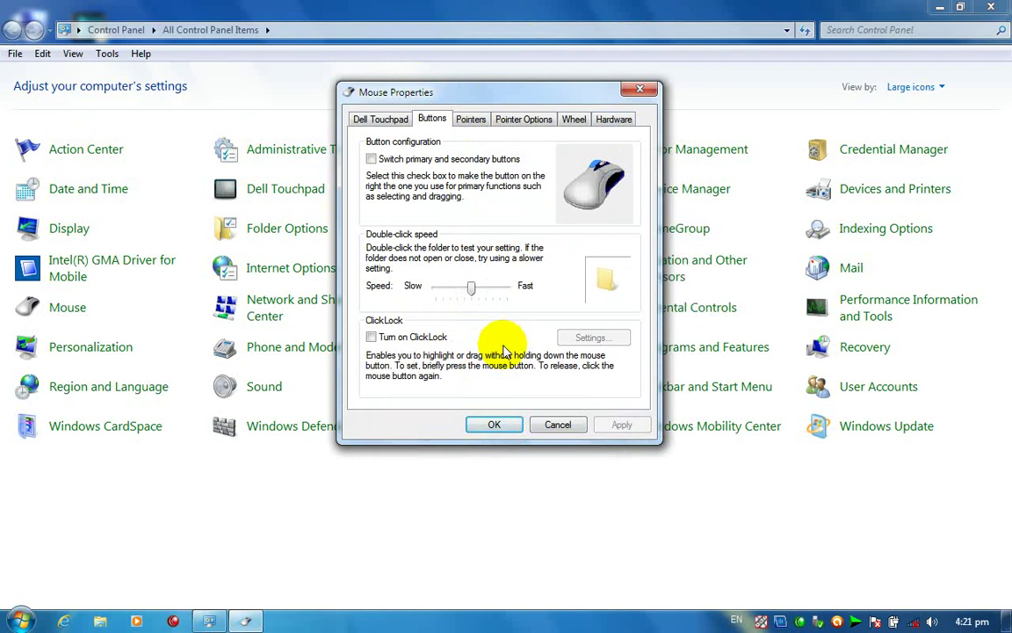
- Change the mouse pointer scheme to Magnified (system scheme), apply it, and close the Mouse Properties
{"action": "left_click", "coordinate": [470, 119]}
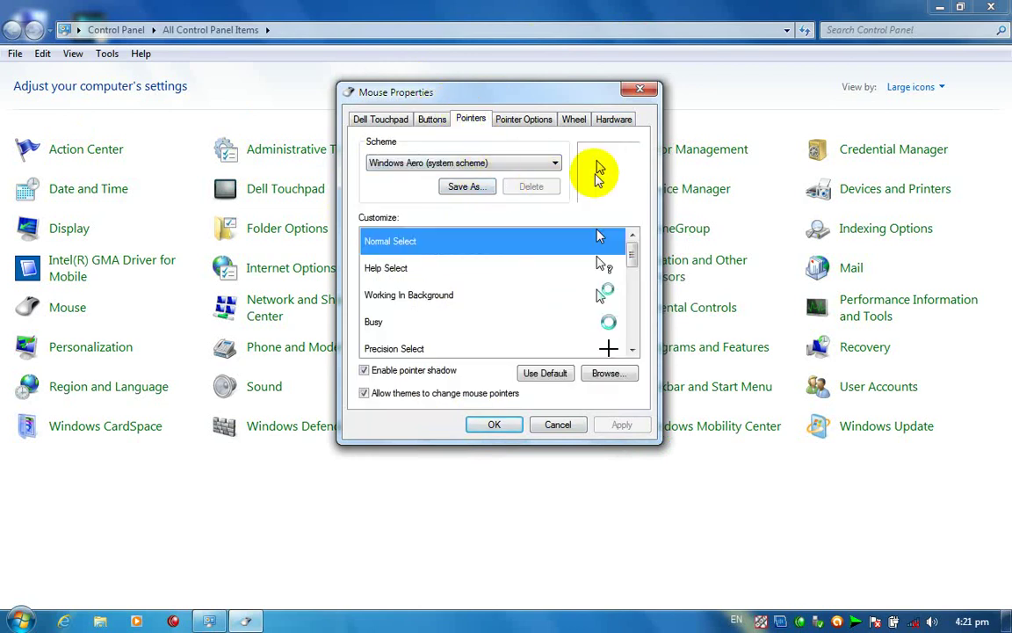
{"action": "left_click", "coordinate": [375, 162]}
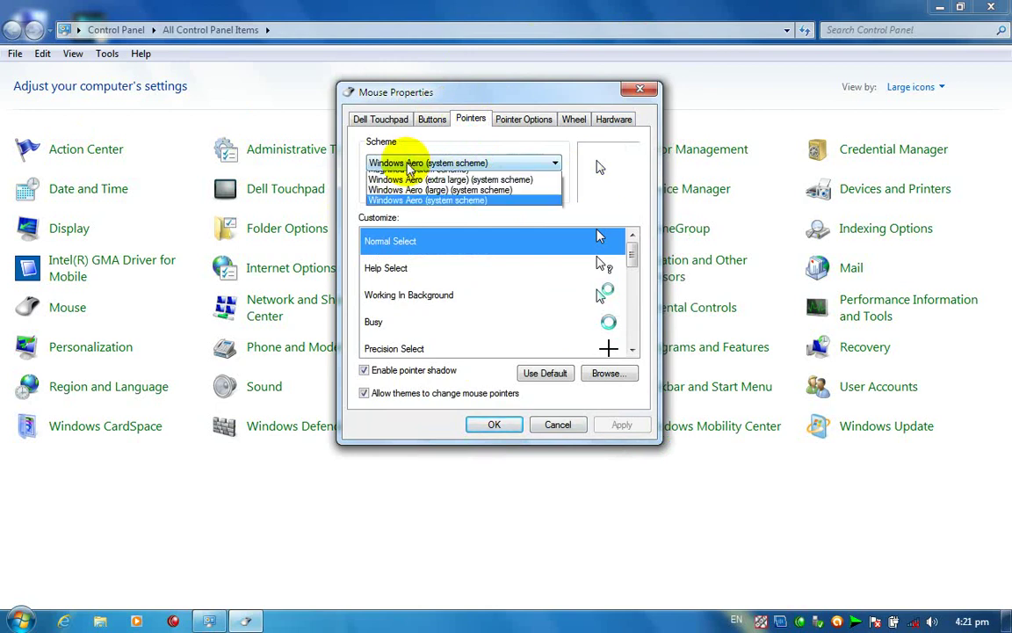
{"action": "left_click", "coordinate": [406, 188]}
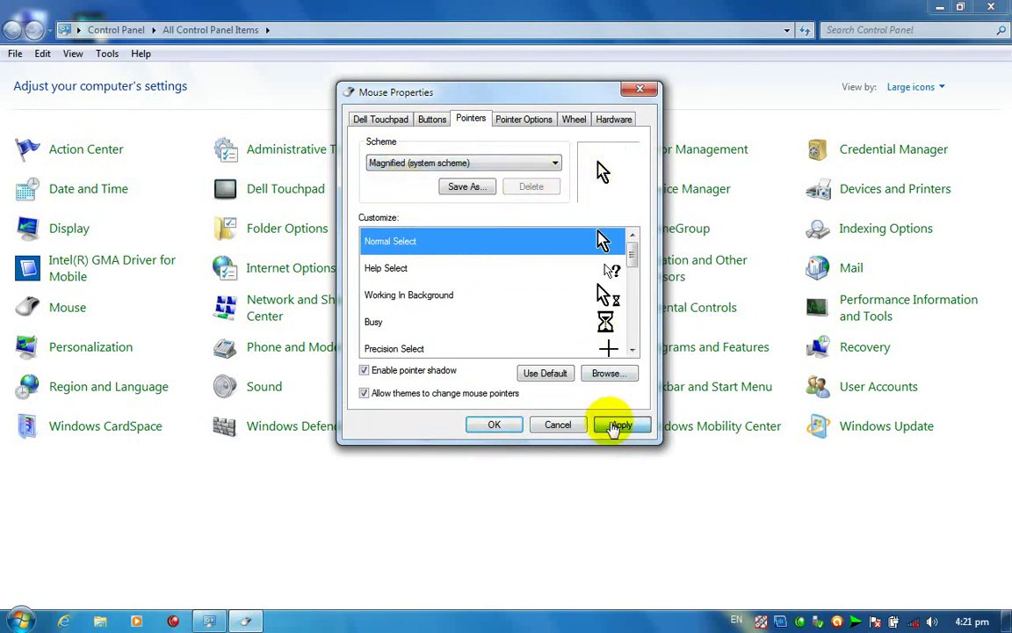
{"action": "left_click", "coordinate": [614, 425]}
{"action": "left_click", "coordinate": [512, 424]}
- Close the Control Panel and refresh the desktop to try out the magnified pointer
{"action": "left_click", "coordinate": [1007, 8]}
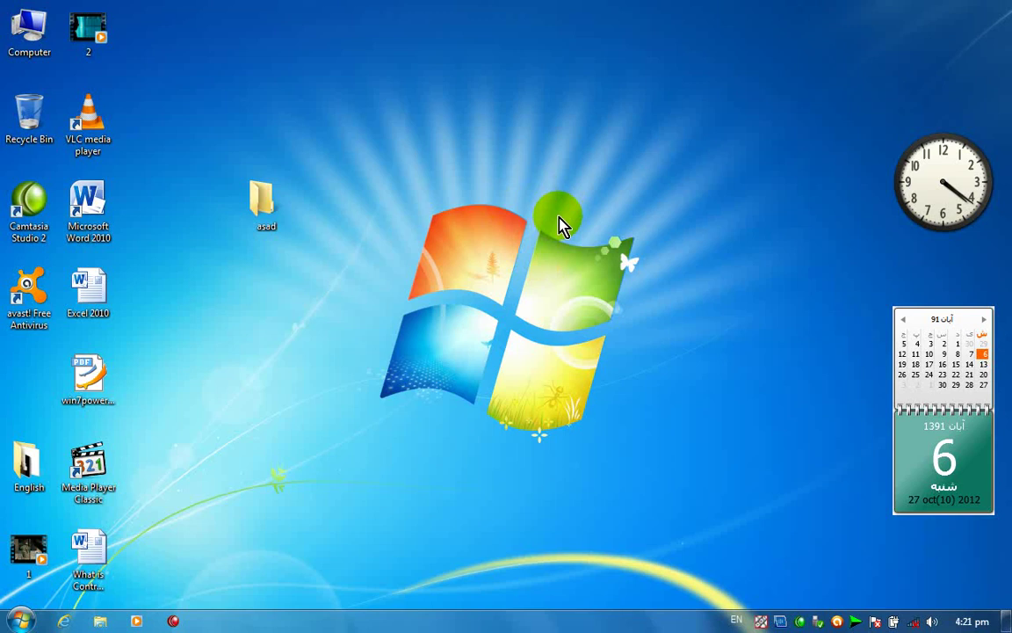
{"action": "right_click", "coordinate": [520, 199]}
{"action": "left_click", "coordinate": [632, 239]}
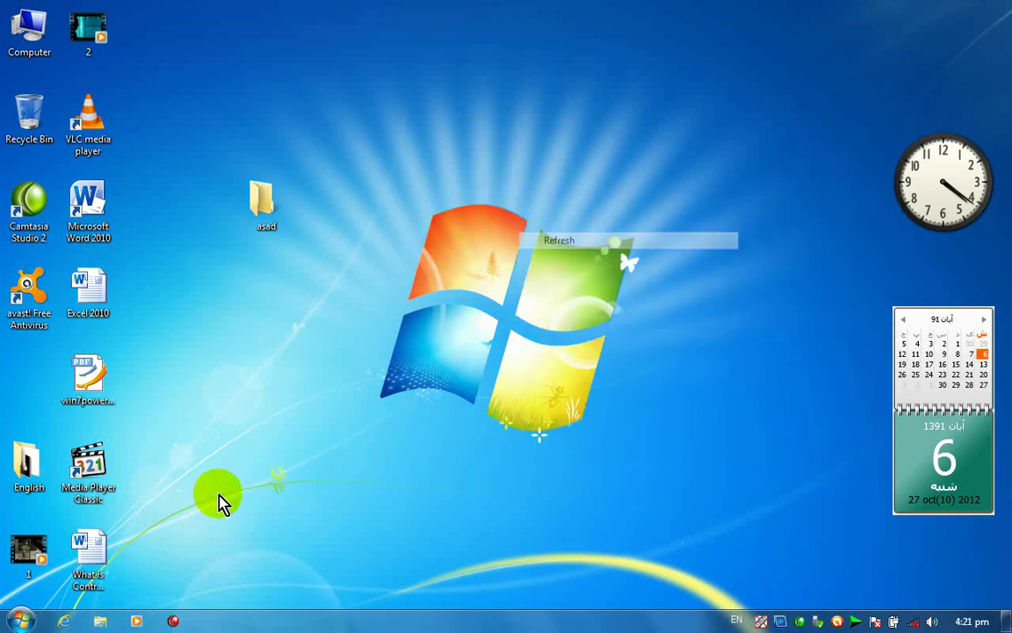
- Change the mouse pointer scheme to Windows Aero (extra large) (system scheme), apply it, and close Mouse Properties and the Control Panel
{"action": "left_click", "coordinate": [20, 619]}
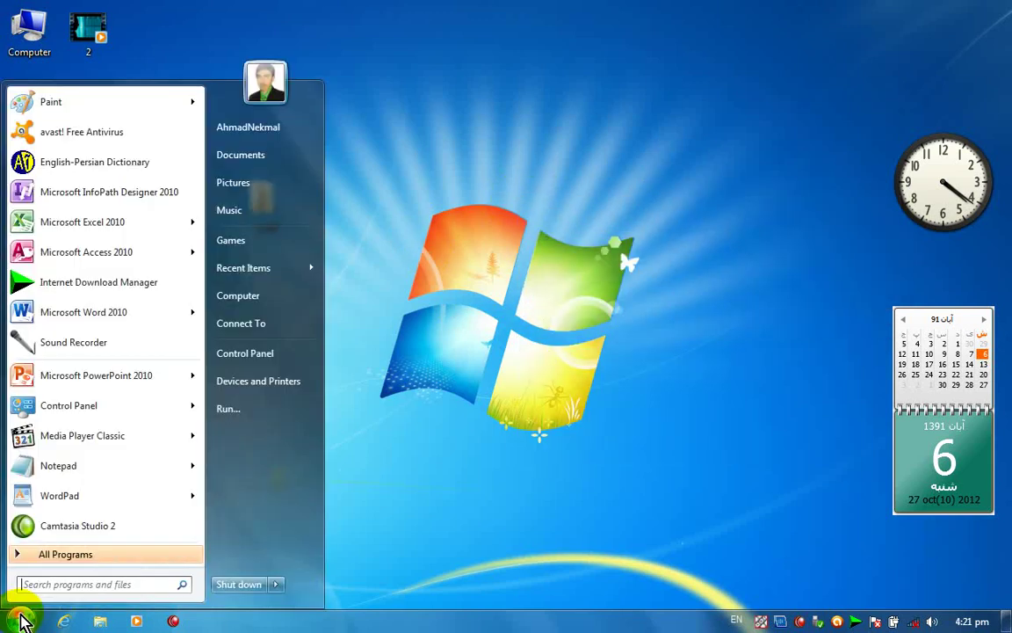
{"action": "left_click", "coordinate": [255, 355]}
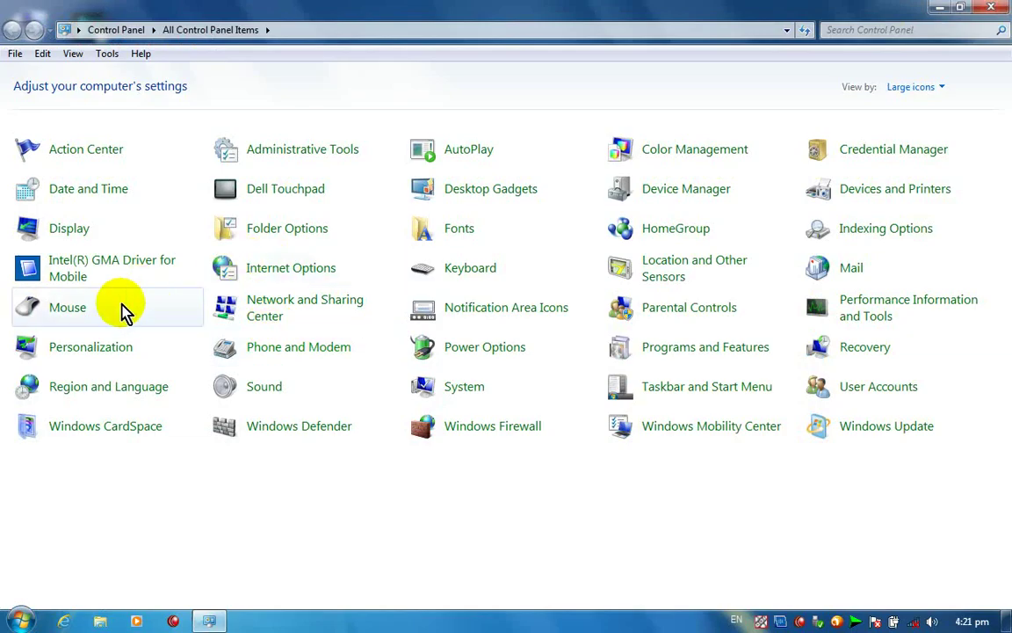
{"action": "left_click", "coordinate": [123, 307]}
{"action": "left_click", "coordinate": [234, 138]}
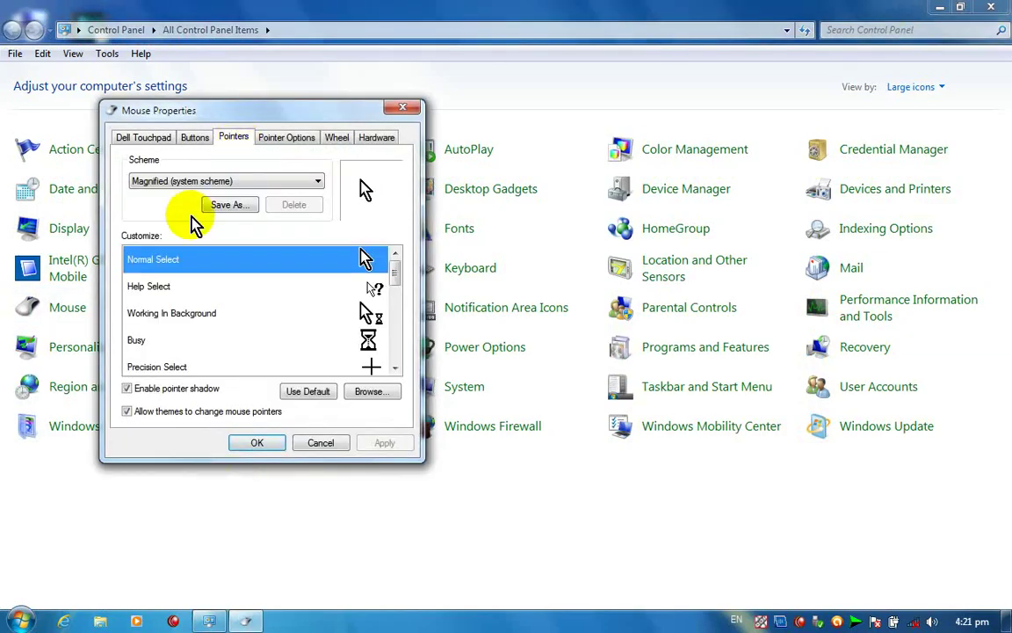
{"action": "left_click", "coordinate": [242, 181]}
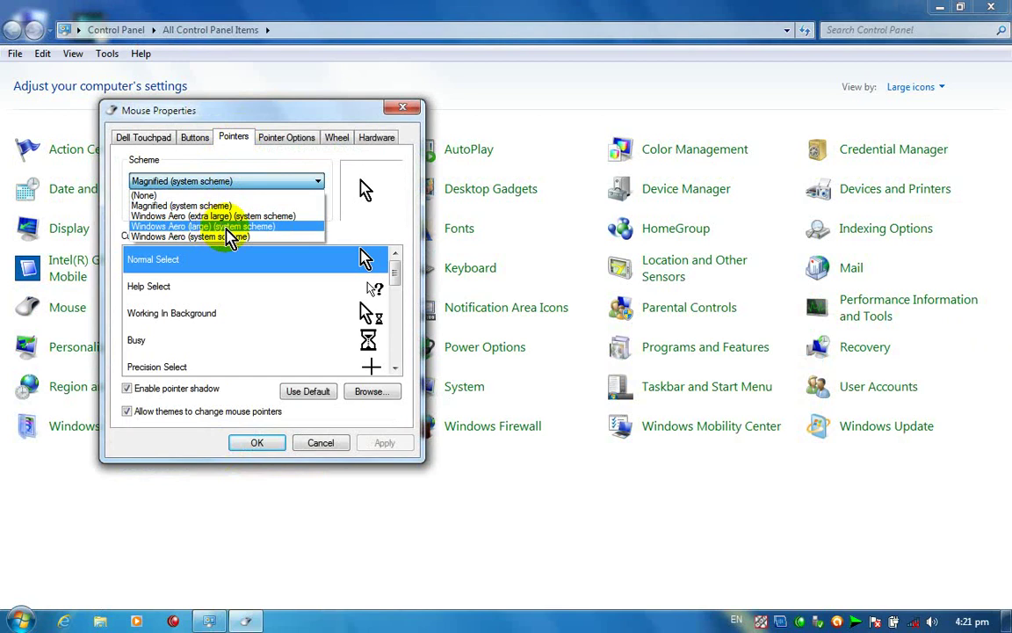
{"action": "left_click", "coordinate": [226, 217]}
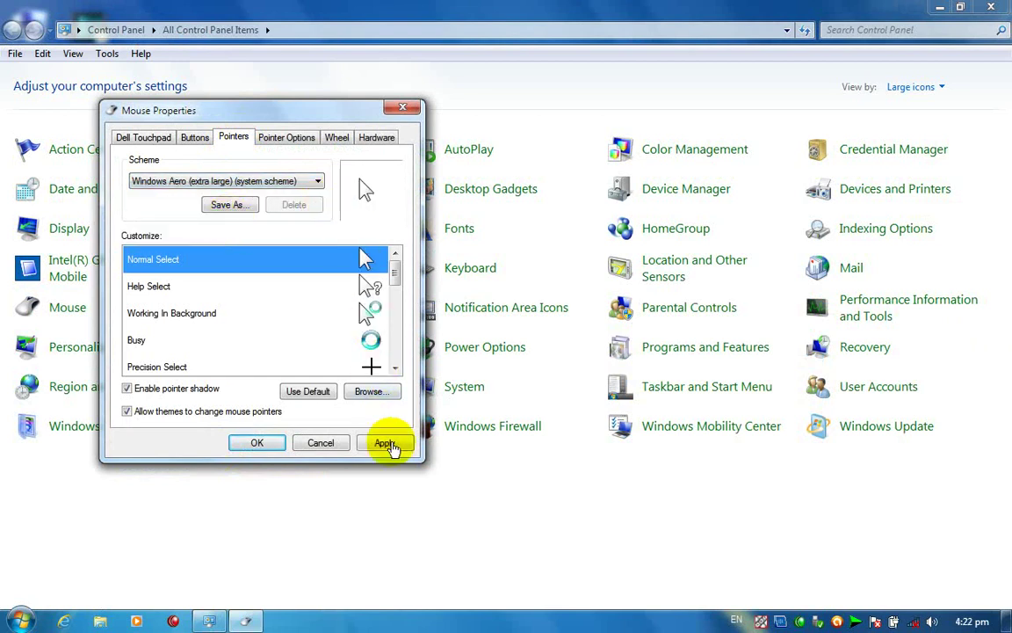
{"action": "left_click", "coordinate": [391, 446]}
{"action": "left_click", "coordinate": [266, 443]}
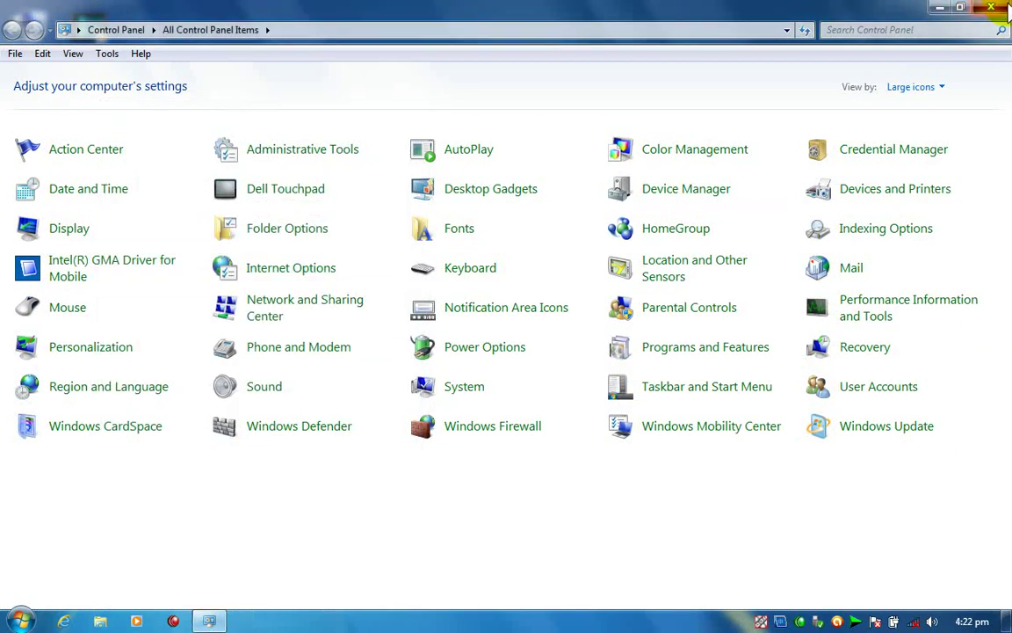
{"action": "left_click", "coordinate": [1006, 8]}
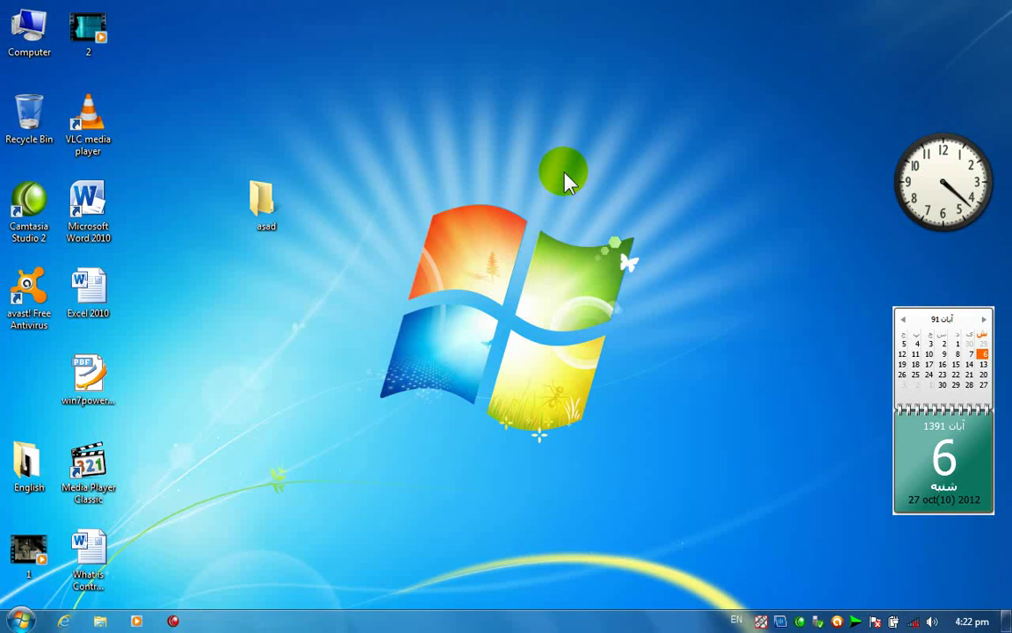
- Reopen the Mouse pointer settings from the Control Panel and select the Windows Aero (system scheme) pointer scheme
{"action": "left_click", "coordinate": [19, 621]}
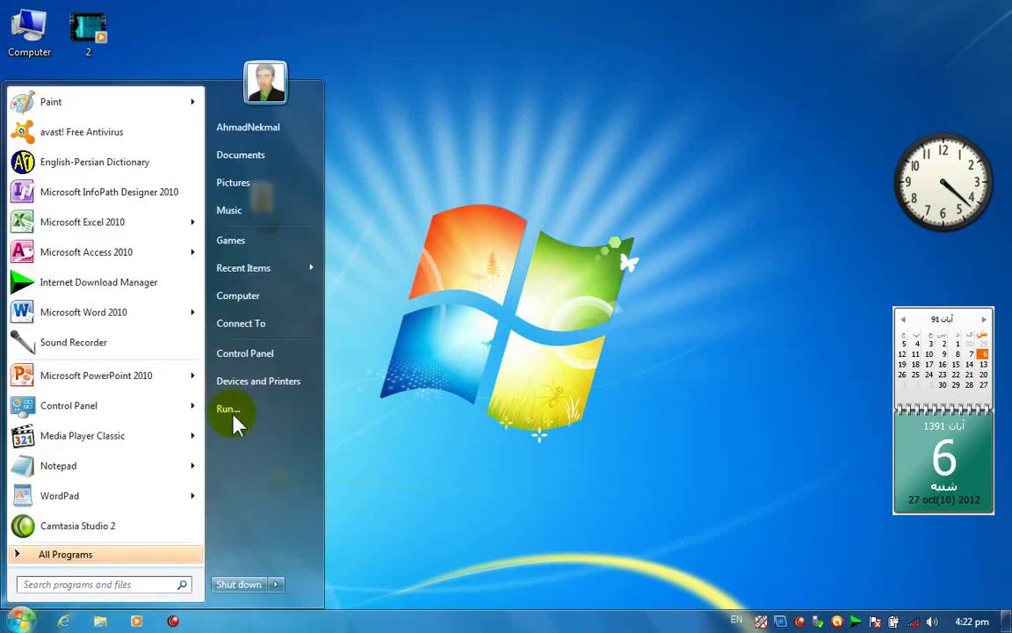
{"action": "left_click", "coordinate": [251, 354]}
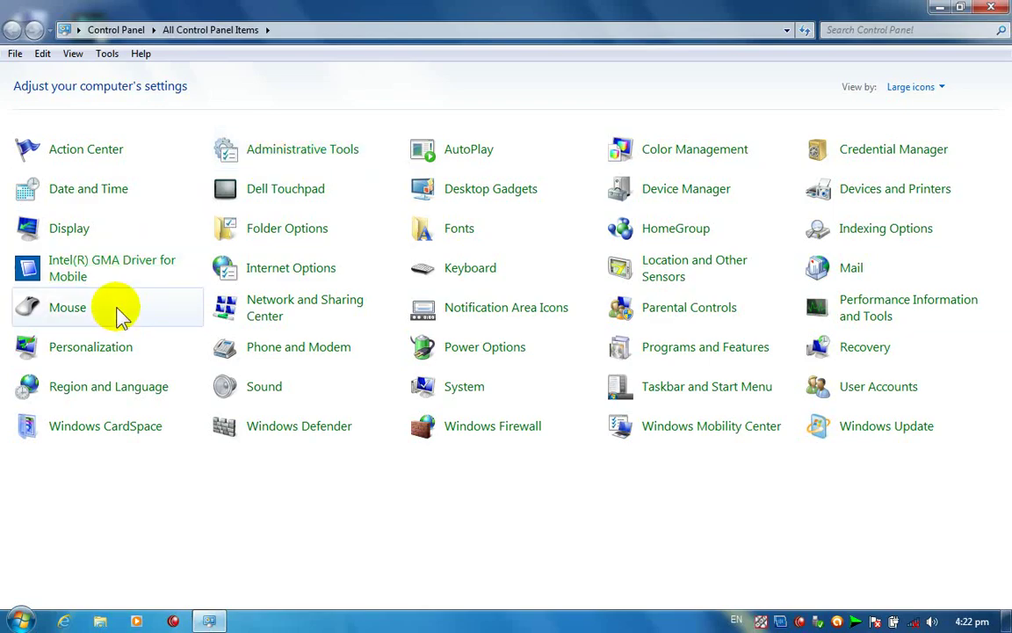
{"action": "left_click", "coordinate": [120, 313]}
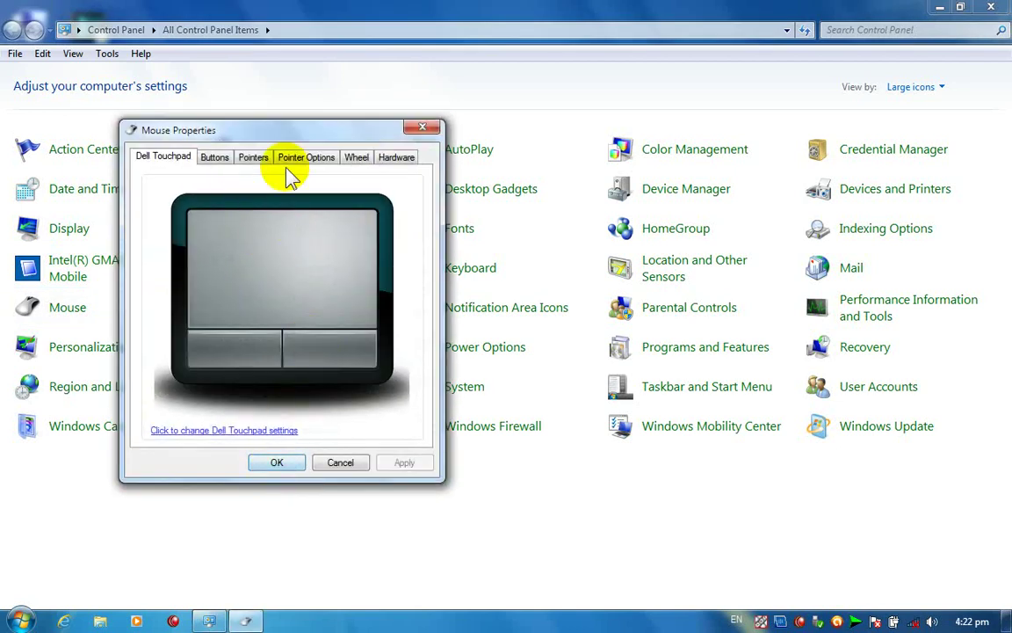
{"action": "left_click", "coordinate": [253, 156]}
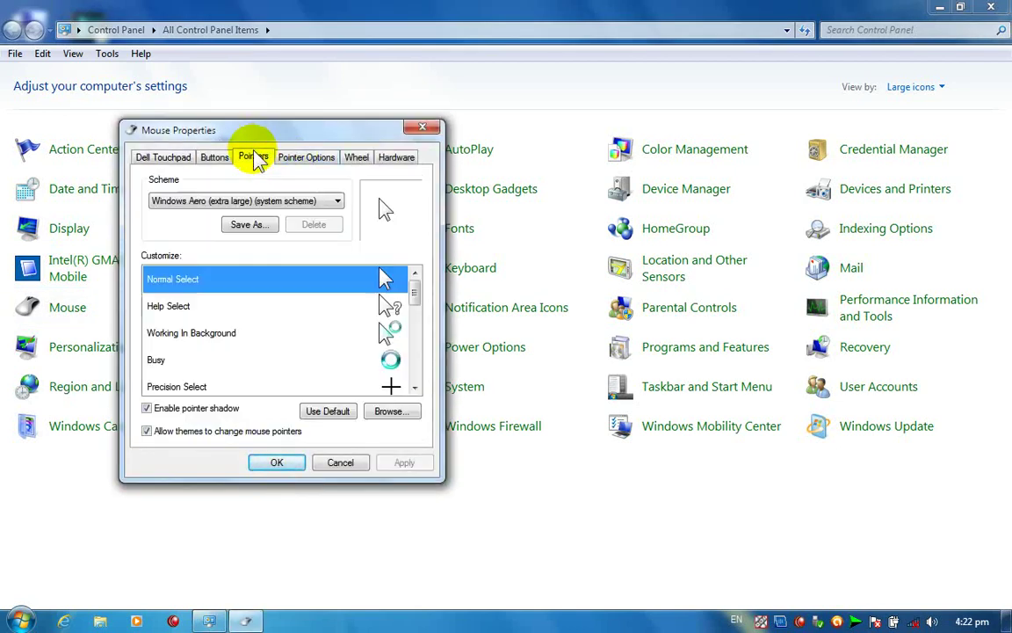
{"action": "left_click", "coordinate": [294, 201]}
{"action": "left_click", "coordinate": [247, 256]}
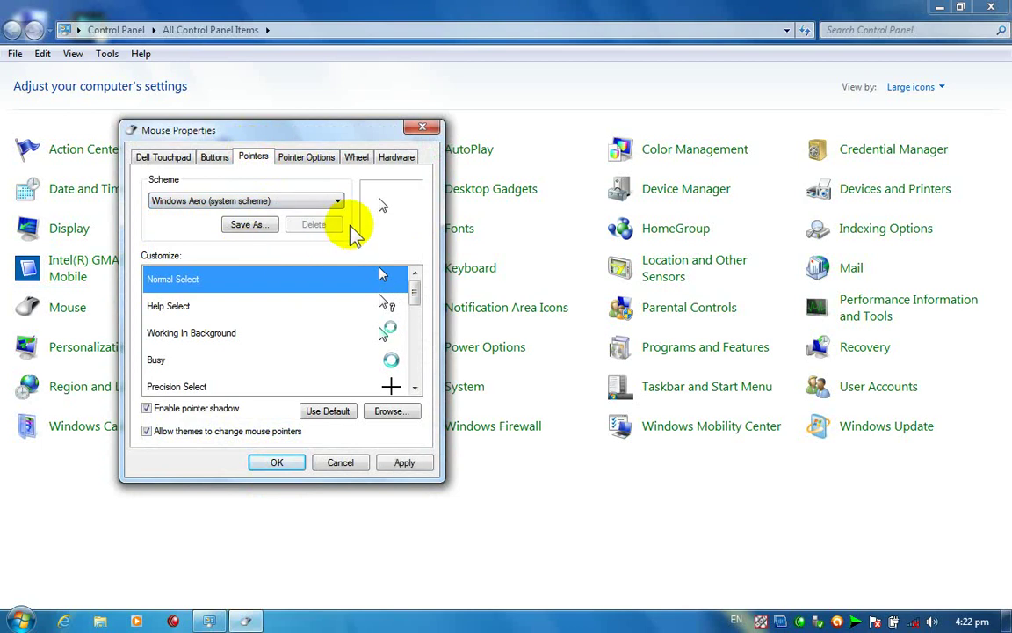
{"action": "left_click", "coordinate": [257, 204]}
{"action": "left_click", "coordinate": [261, 257]}
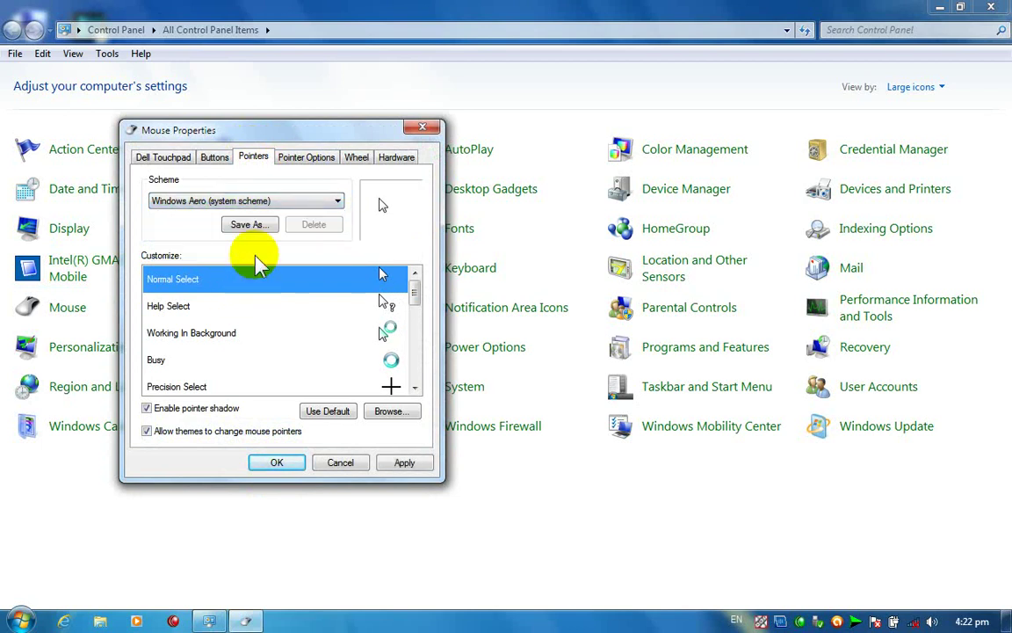
- Save the selected cursor scheme under the name "my style"
{"action": "left_click", "coordinate": [250, 225]}
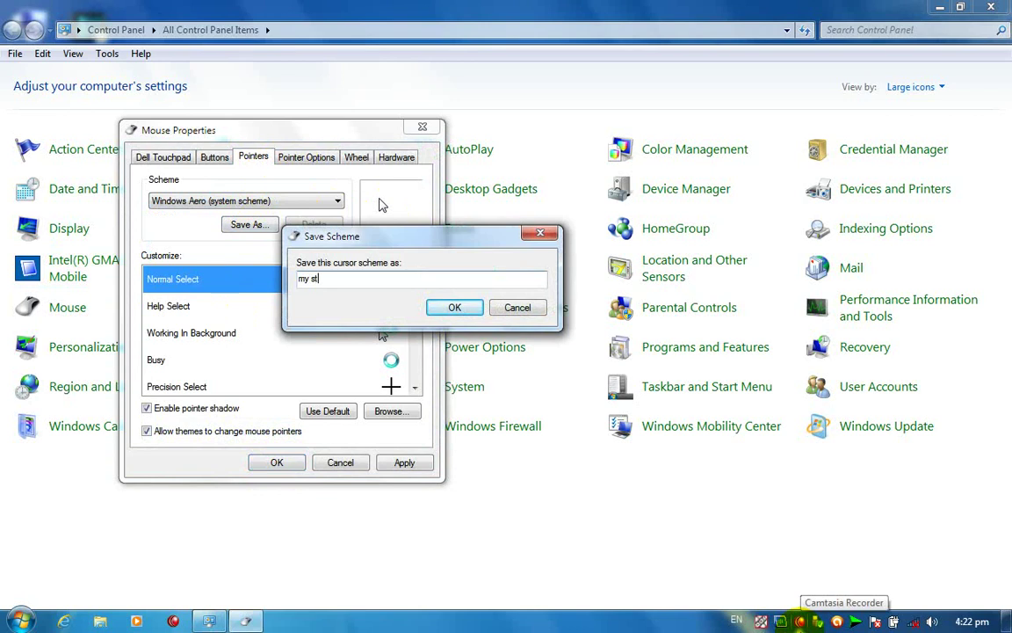
{"action": "type", "text": "my style"}
{"action": "key", "text": "Return"}
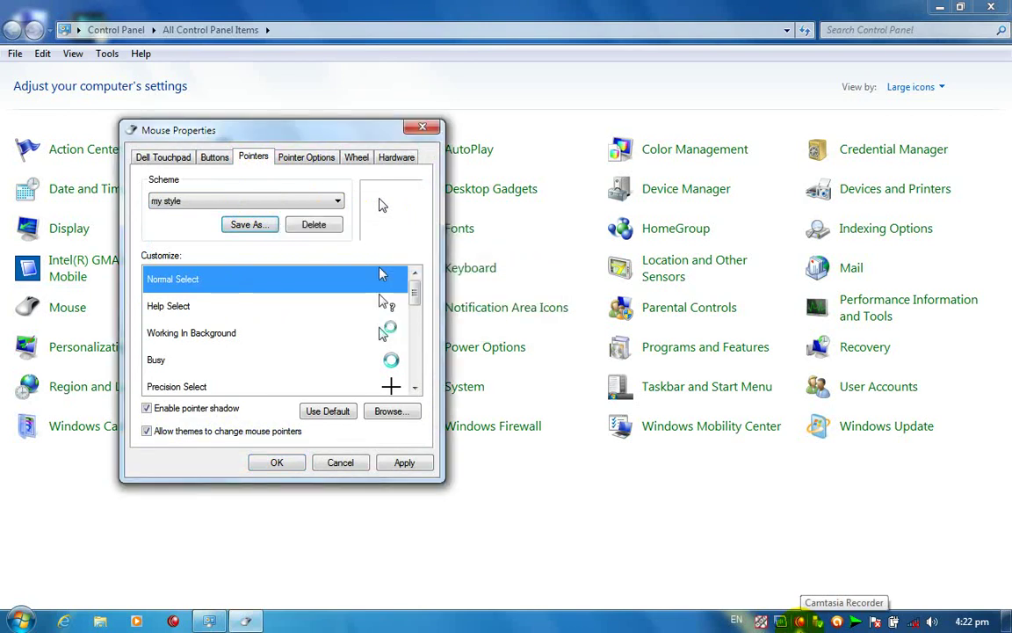
- Check the available pointer schemes, keep "my style" selected, apply it, and close the Mouse Properties
{"action": "left_click", "coordinate": [332, 202]}
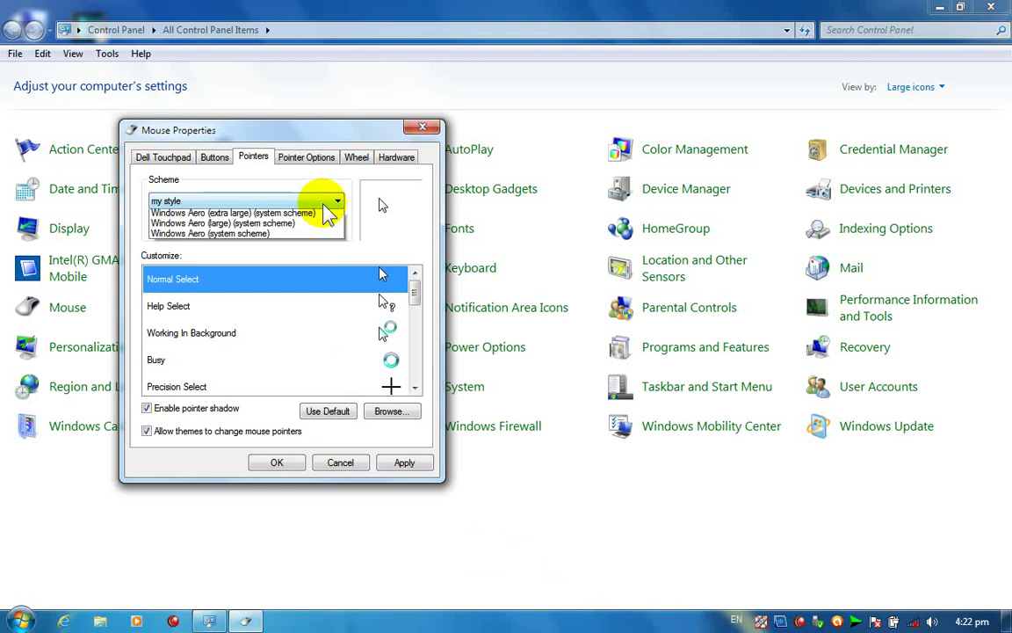
{"action": "left_click", "coordinate": [213, 237]}
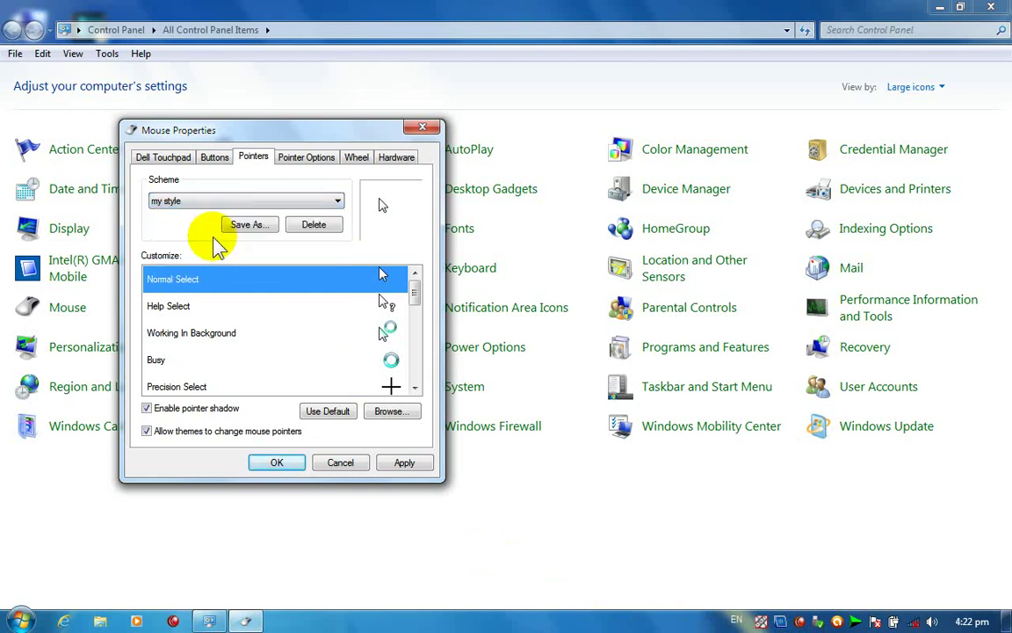
{"action": "left_click", "coordinate": [397, 463]}
{"action": "left_click", "coordinate": [283, 464]}
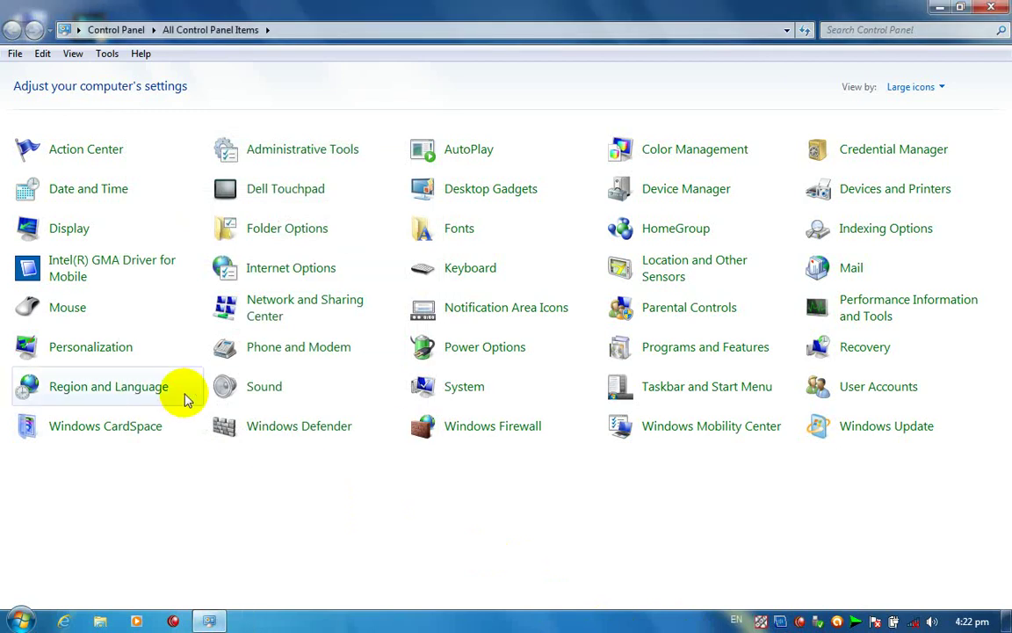
- Reopen the Mouse pointer settings and delete the "my style" scheme, confirming its removal
{"action": "left_click", "coordinate": [71, 309]}
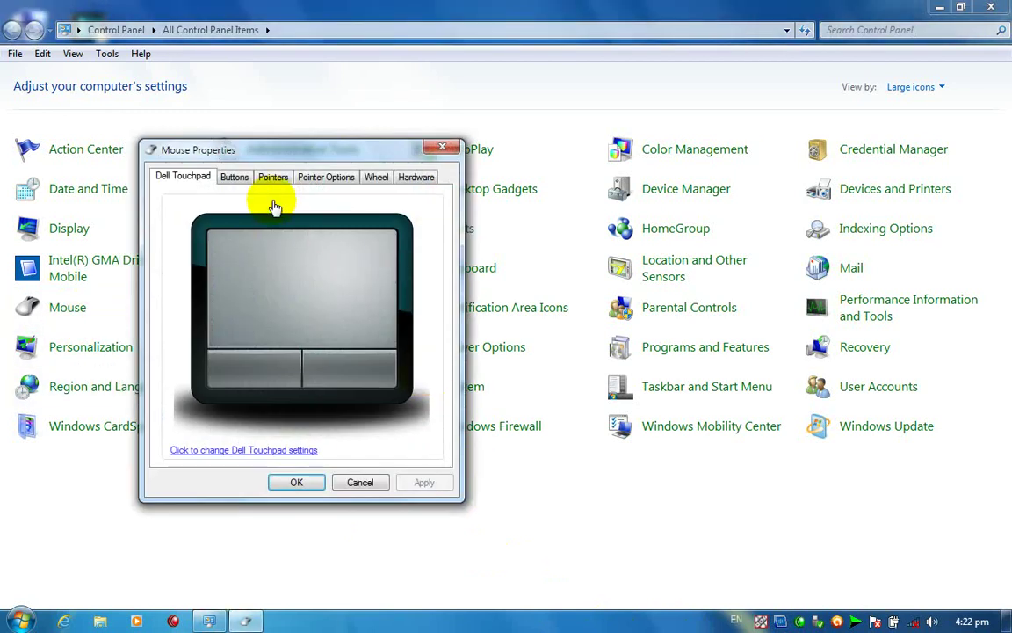
{"action": "left_click", "coordinate": [273, 176]}
{"action": "left_click", "coordinate": [272, 221]}
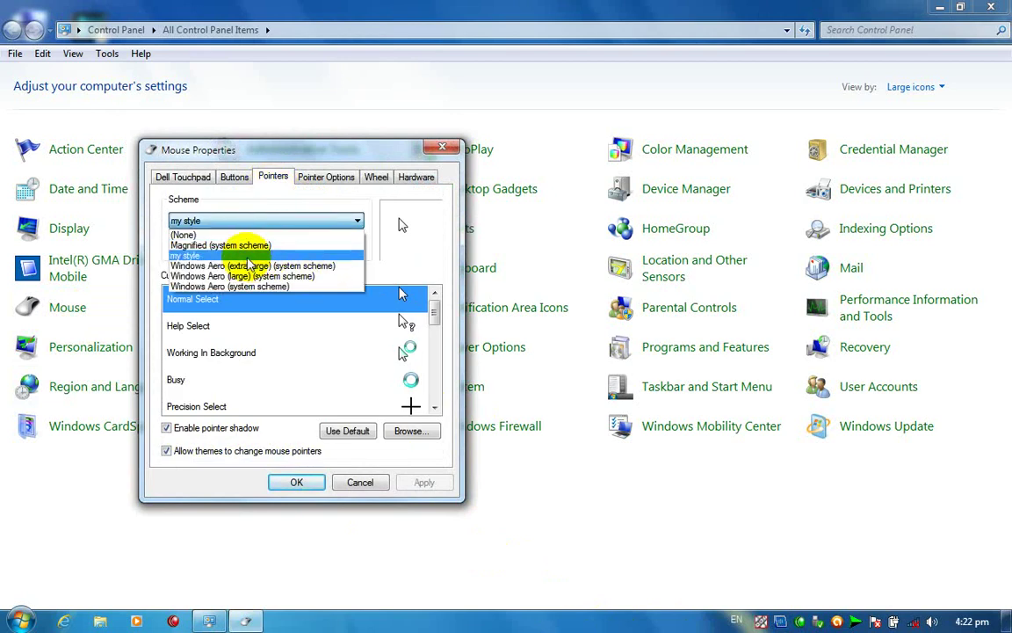
{"action": "left_click", "coordinate": [289, 256]}
{"action": "left_click", "coordinate": [332, 246]}
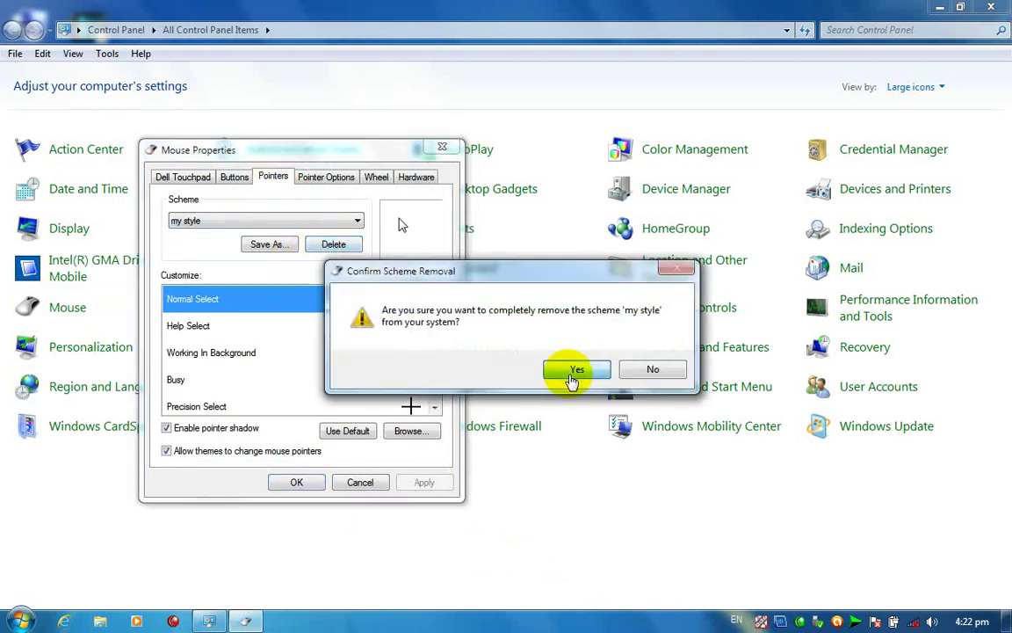
{"action": "left_click", "coordinate": [574, 372]}
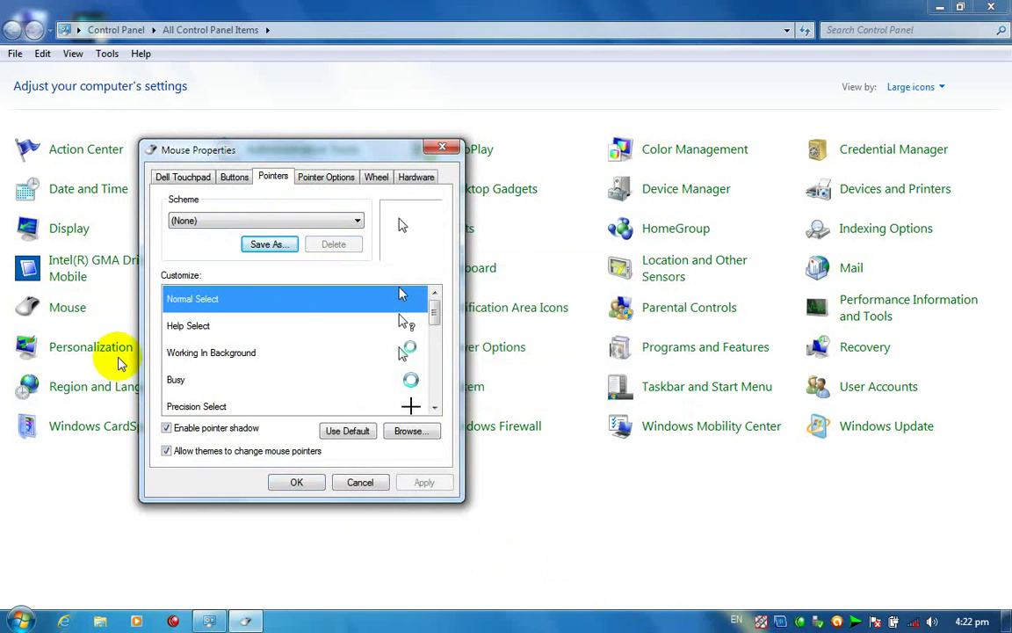
- Preview the Help Select, Working In Background and Busy pointers, and close the Mouse Properties
{"action": "left_click", "coordinate": [184, 326]}
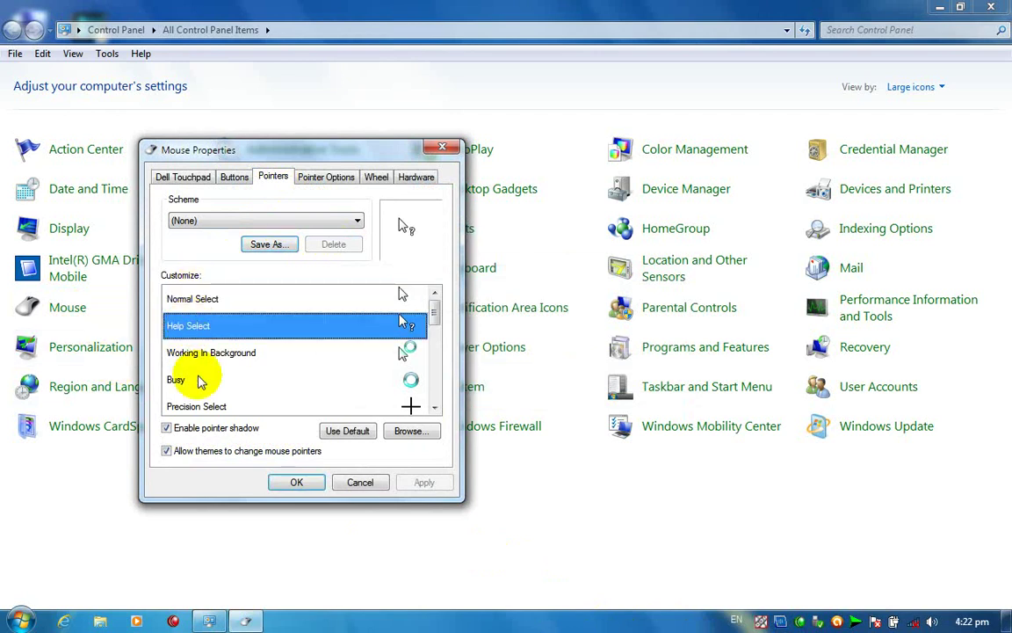
{"action": "key", "text": "Down"}
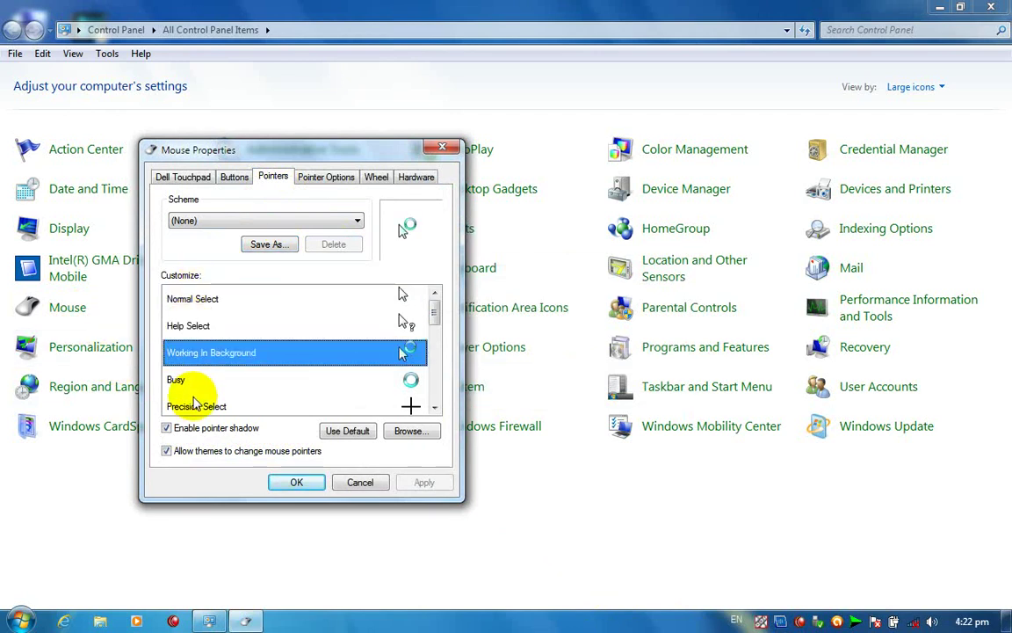
{"action": "left_click", "coordinate": [180, 381]}
{"action": "left_click", "coordinate": [316, 486]}
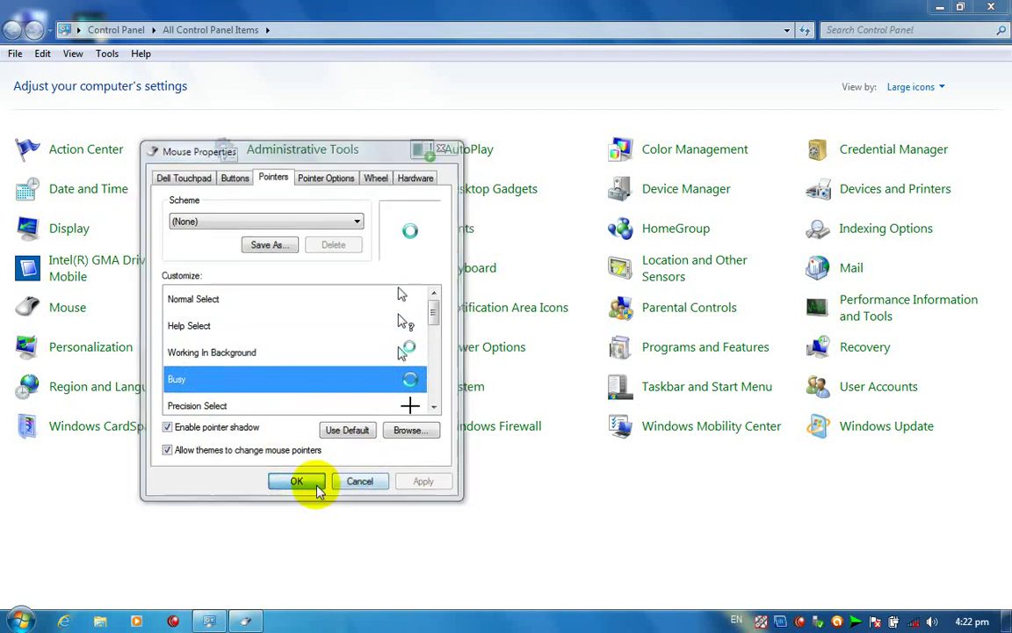
- Close the Control Panel and refresh the desktop to try out the current pointer
{"action": "left_click", "coordinate": [991, 7]}
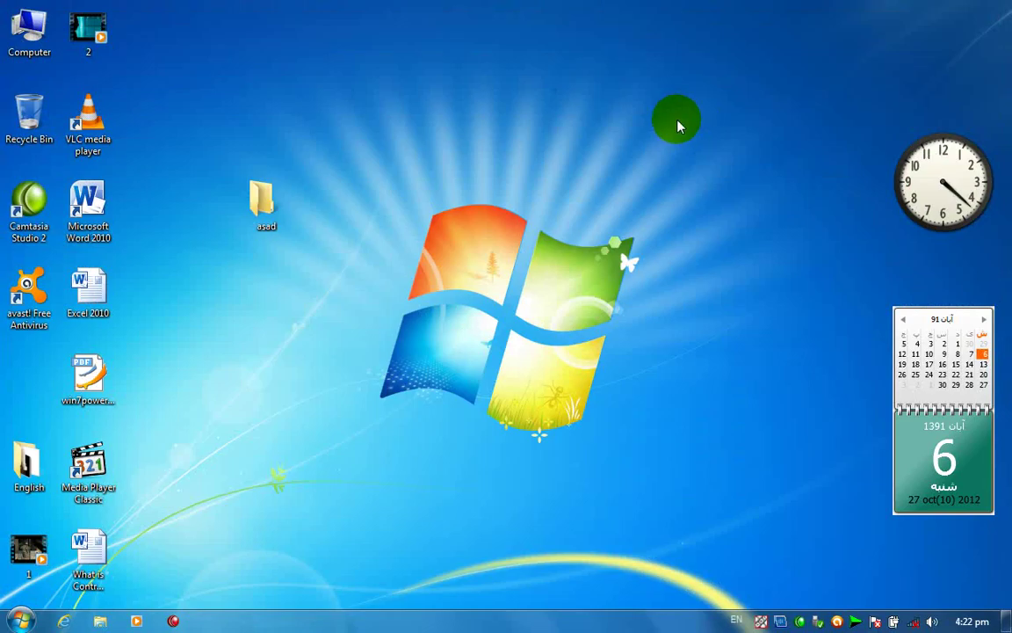
{"action": "right_click", "coordinate": [676, 126]}
{"action": "left_click", "coordinate": [697, 165]}
{"action": "right_click", "coordinate": [666, 154]}
{"action": "left_click", "coordinate": [682, 181]}
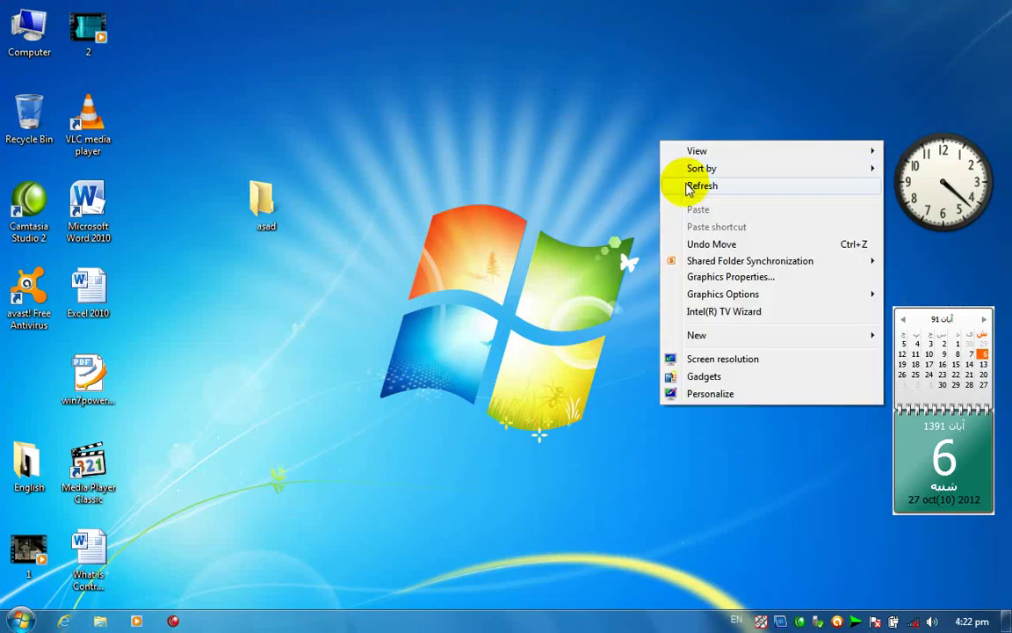
- Reopen the Mouse pointer settings from the Control Panel and select the Windows Aero (large) (system scheme) pointer scheme
{"action": "left_click", "coordinate": [21, 620]}
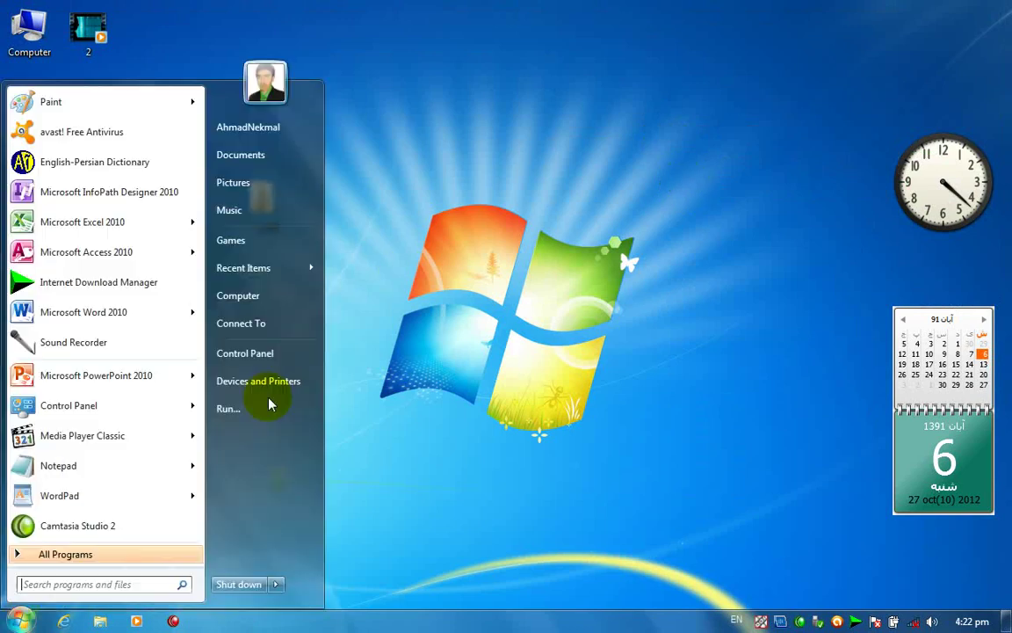
{"action": "left_click", "coordinate": [261, 360]}
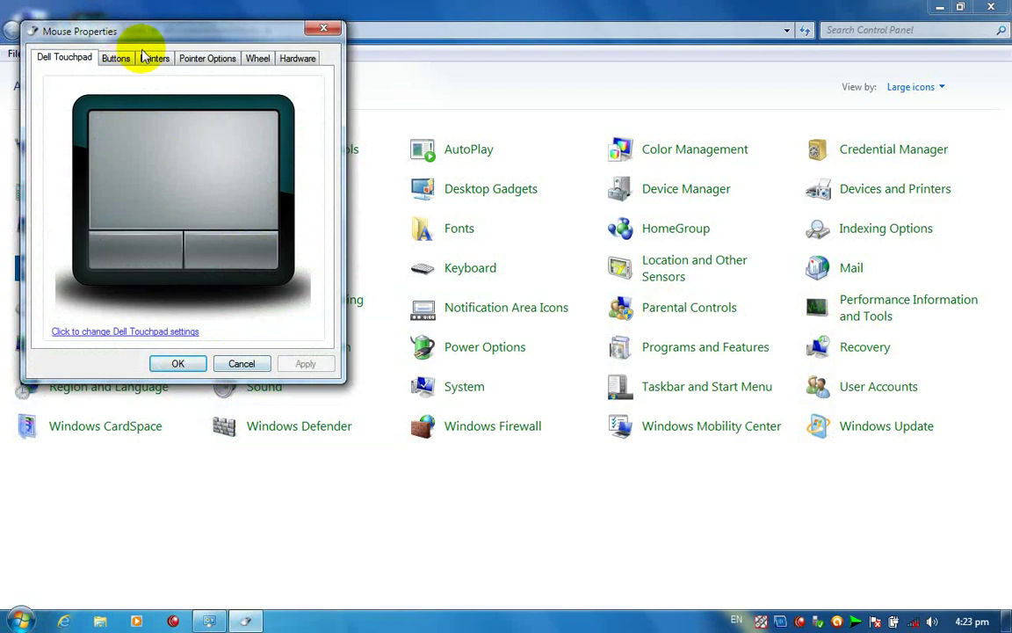
{"action": "left_click", "coordinate": [153, 57]}
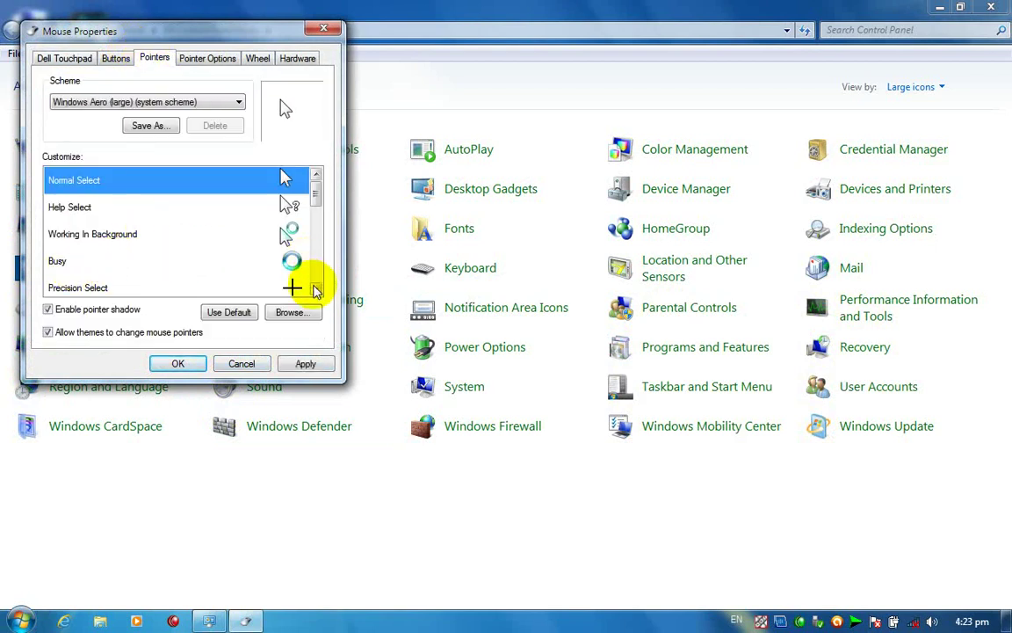
- Look through the customizable pointers and preview Move, then apply the selected scheme and close the Mouse Properties
{"action": "left_click", "coordinate": [316, 290]}
{"action": "left_click_drag", "start_coordinate": [316, 290], "coordinate": [316, 290]}
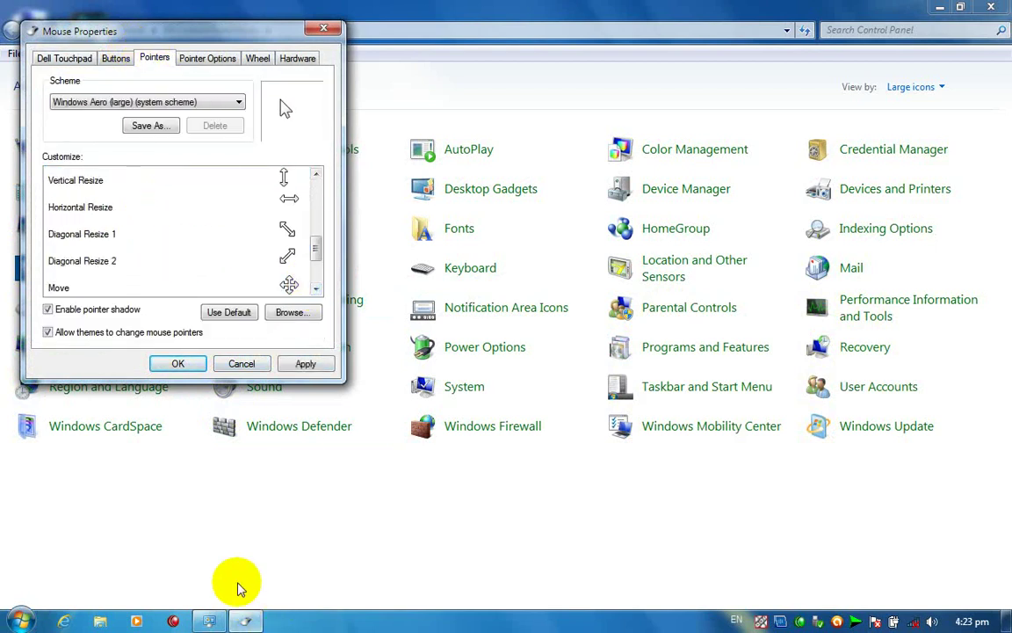
{"action": "left_click", "coordinate": [290, 283]}
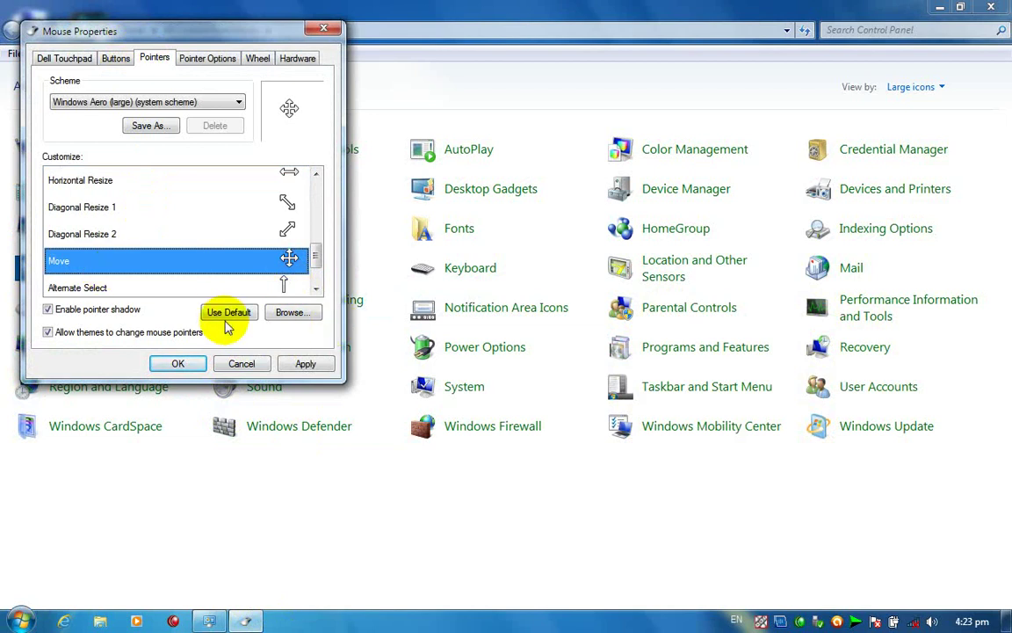
{"action": "left_click", "coordinate": [299, 370]}
{"action": "left_click", "coordinate": [180, 363]}
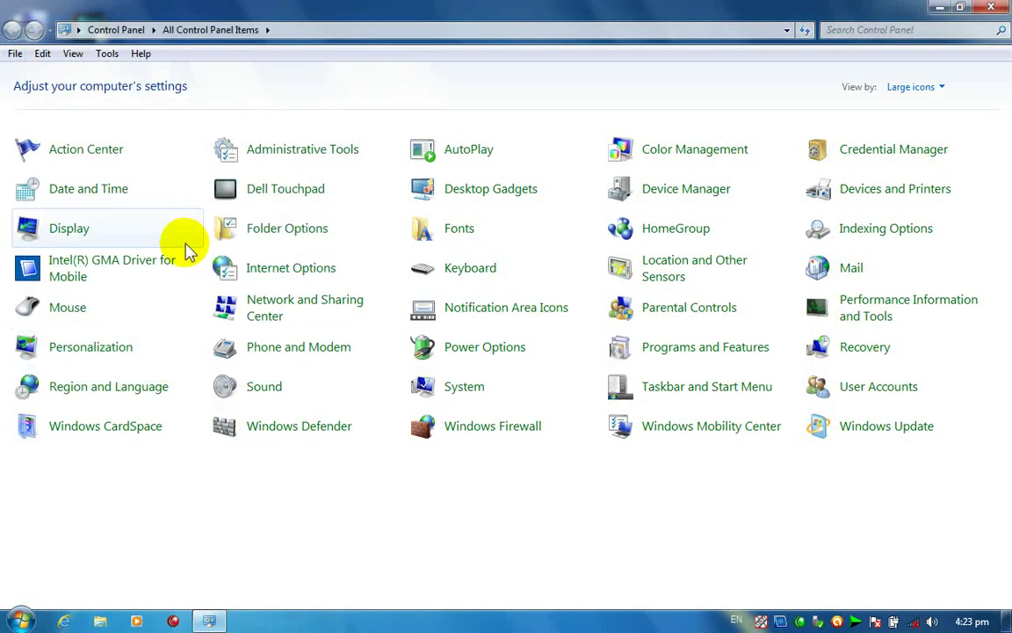
- Reopen the Mouse pointer settings and apply the Magnified (system scheme) pointer scheme
{"action": "left_click", "coordinate": [71, 323]}
{"action": "left_click", "coordinate": [172, 78]}
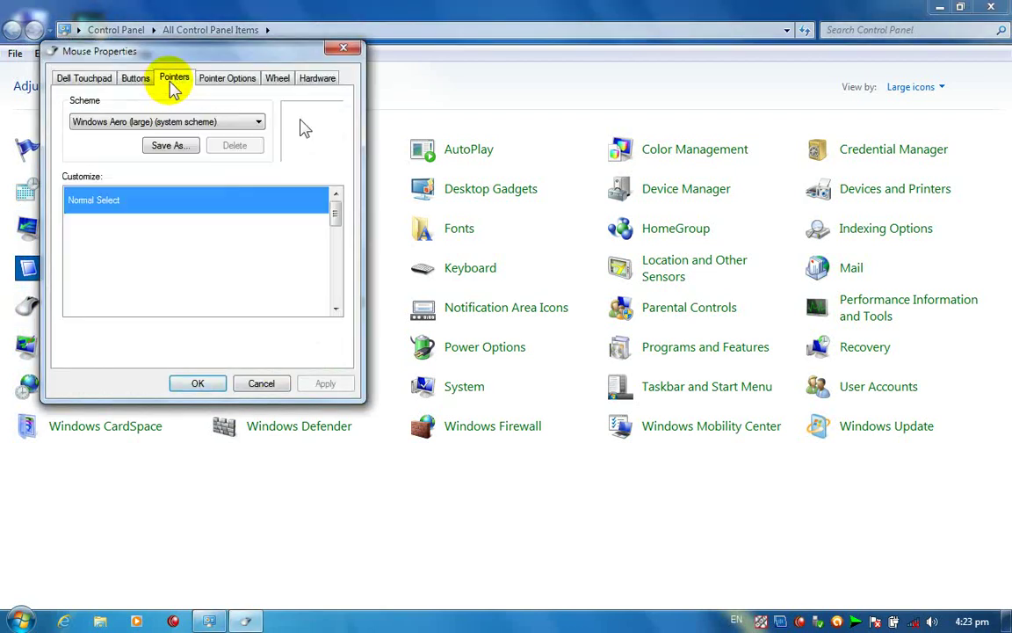
{"action": "left_click", "coordinate": [180, 124]}
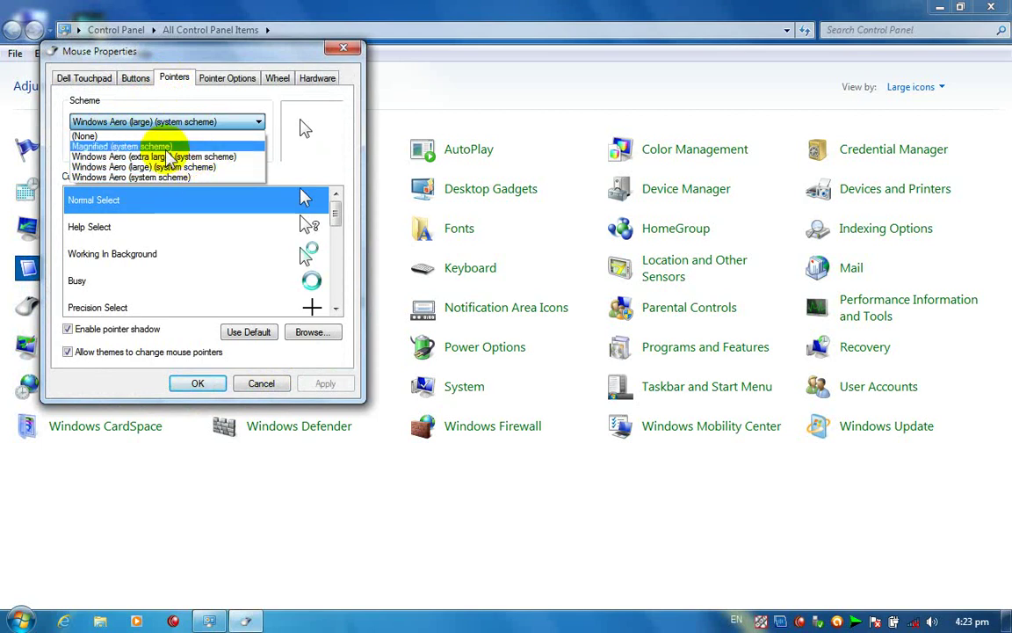
{"action": "left_click", "coordinate": [165, 146]}
{"action": "left_click", "coordinate": [325, 383]}
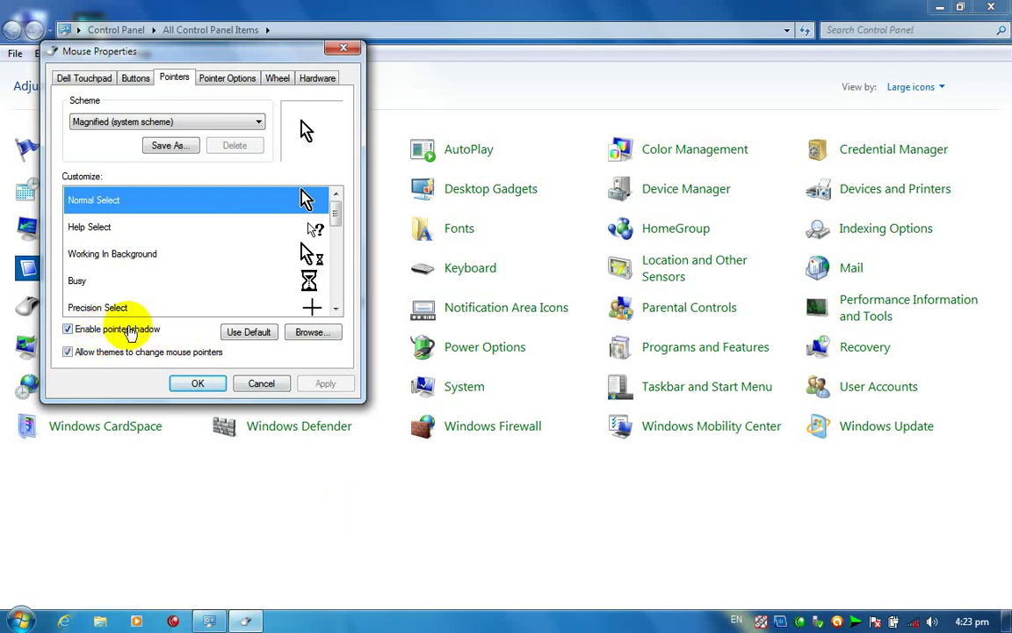
- Turn off the pointer shadow, apply the change, and enable the shadow again
{"action": "left_click", "coordinate": [123, 329]}
{"action": "left_click", "coordinate": [333, 386]}
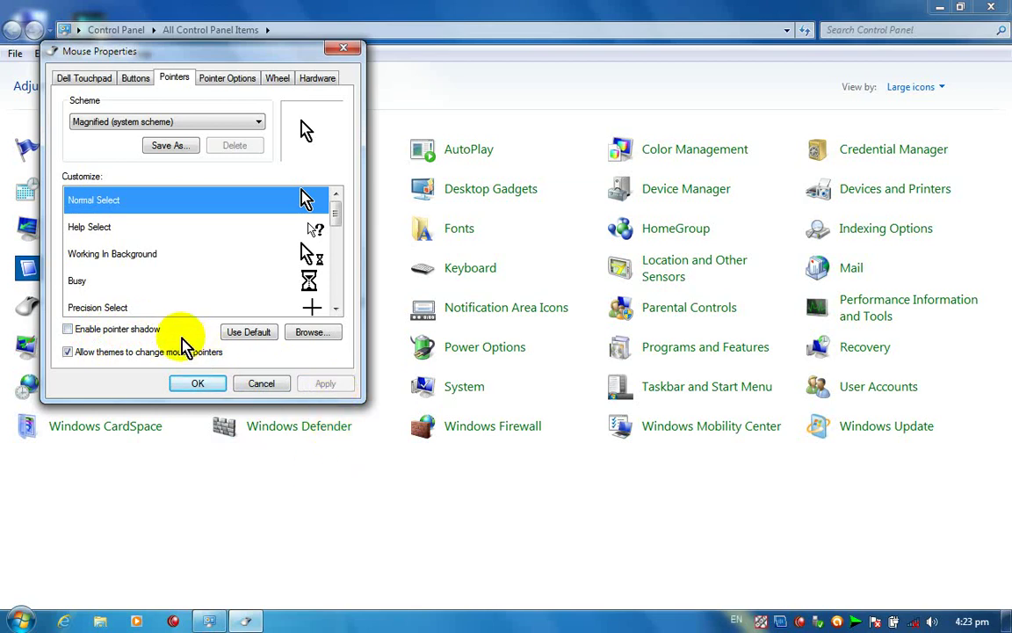
{"action": "left_click", "coordinate": [137, 330]}
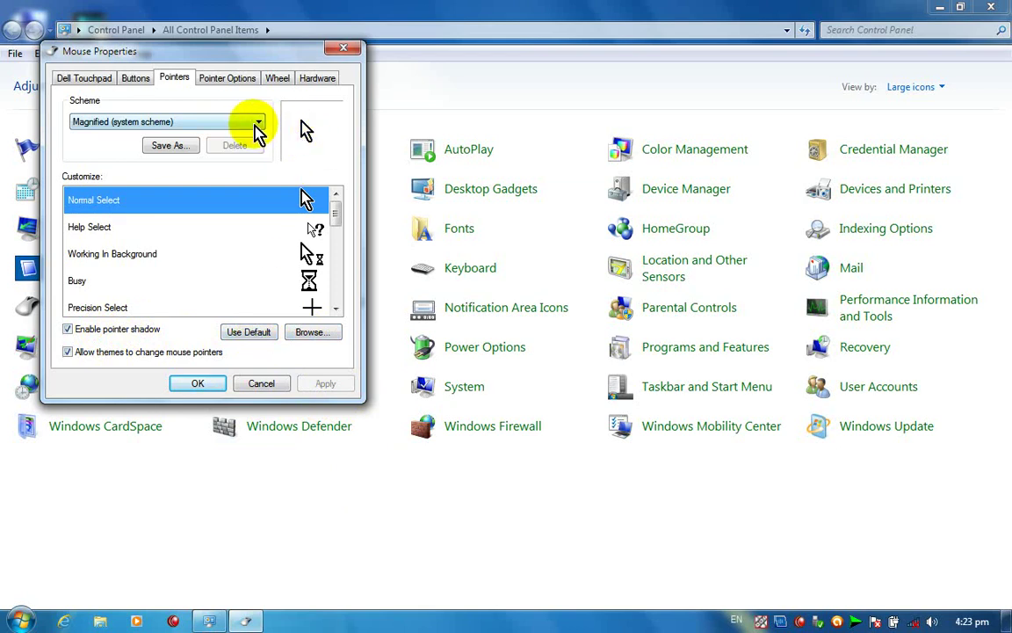
- Apply the Windows Aero (system scheme) pointer scheme and reset Normal Select to its default pointer
{"action": "left_click", "coordinate": [262, 123]}
{"action": "left_click", "coordinate": [205, 178]}
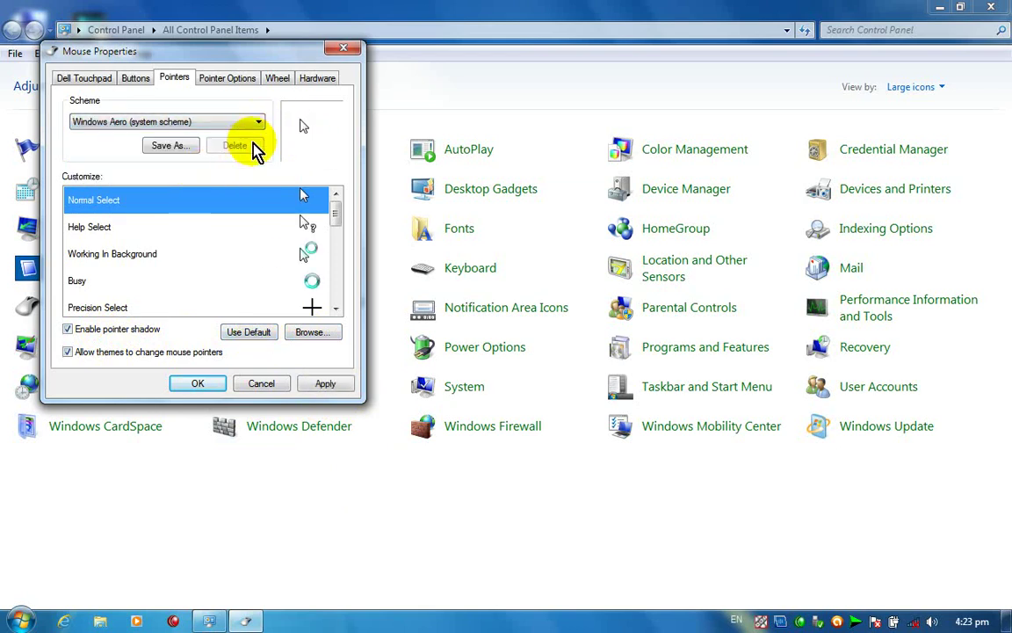
{"action": "left_click", "coordinate": [318, 385]}
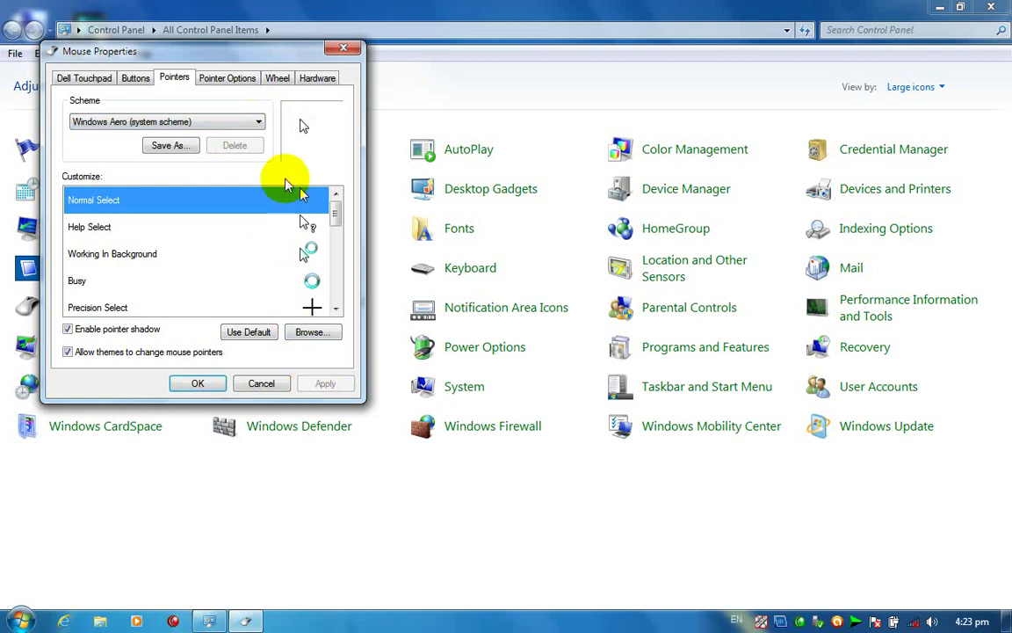
{"action": "left_click", "coordinate": [246, 331]}
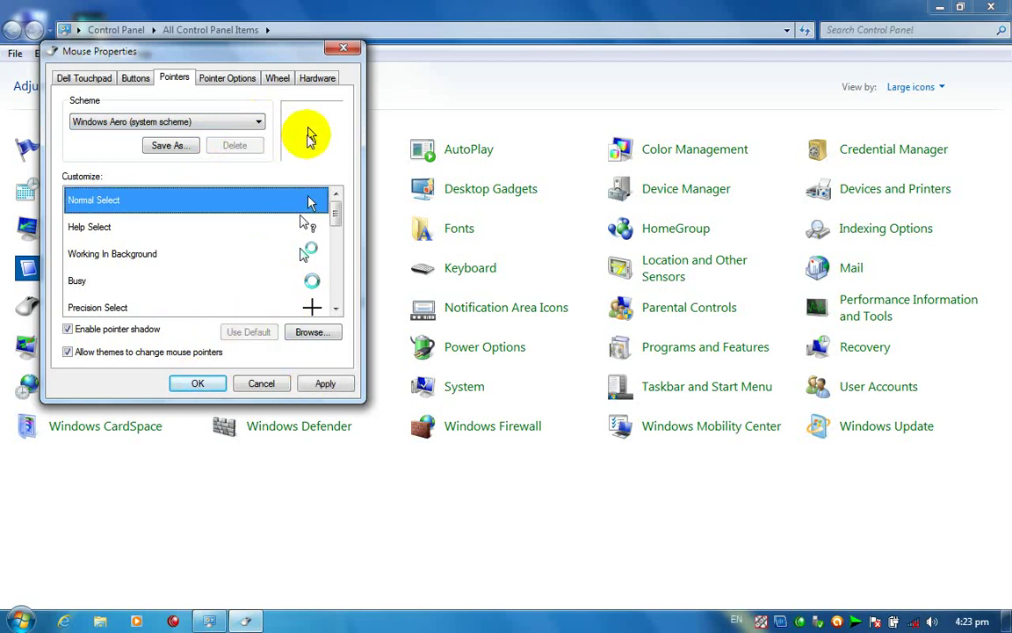
{"action": "left_click", "coordinate": [325, 384]}
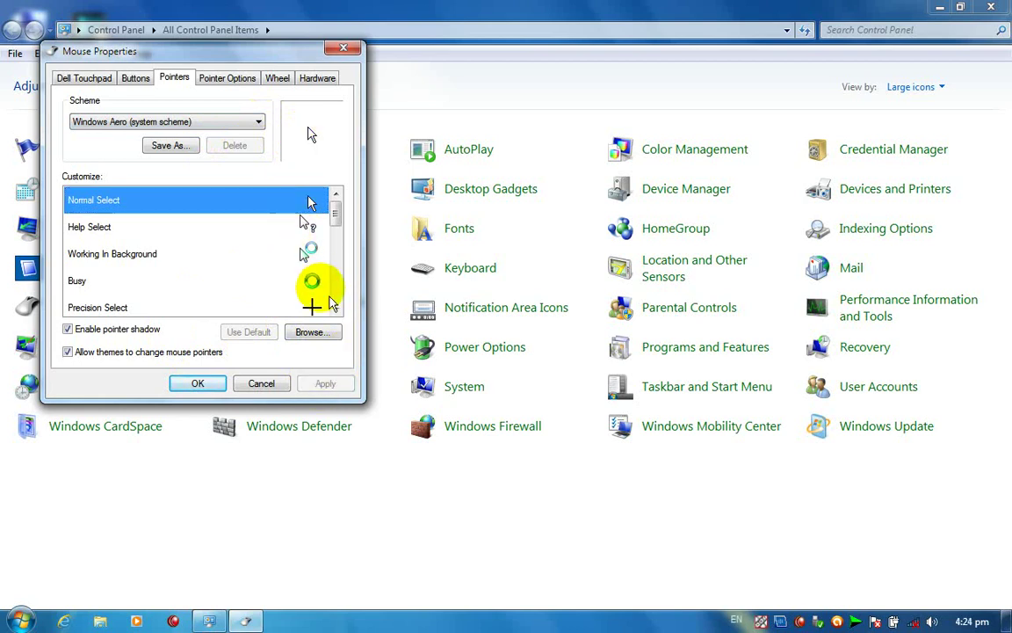
- Browse the cursor files for Normal Select, preview aero_link, and display the files as large icons
{"action": "left_click", "coordinate": [312, 332]}
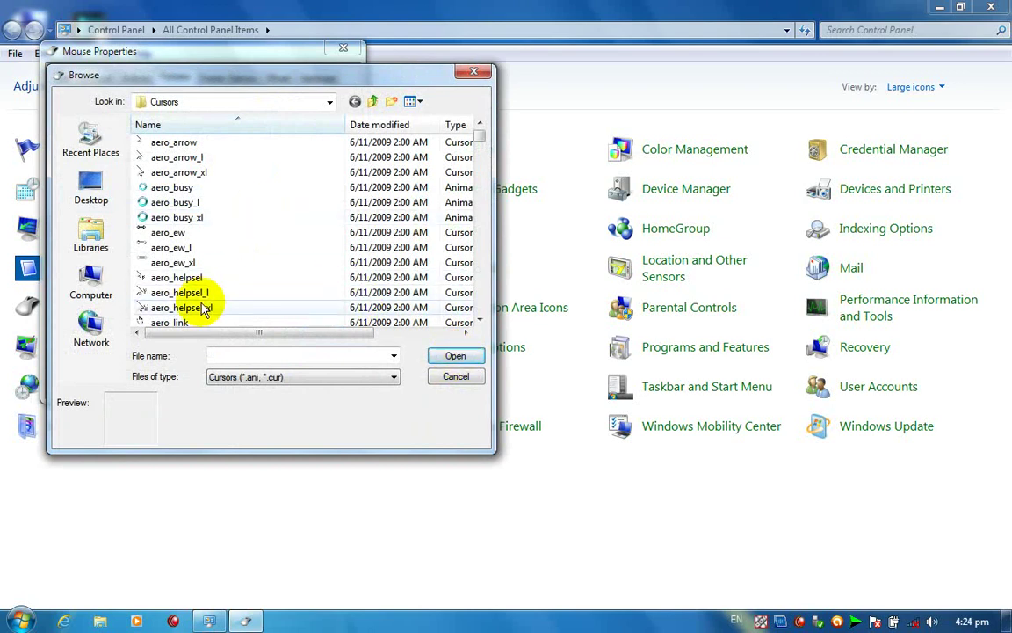
{"action": "left_click_drag", "start_coordinate": [214, 333], "coordinate": [366, 332]}
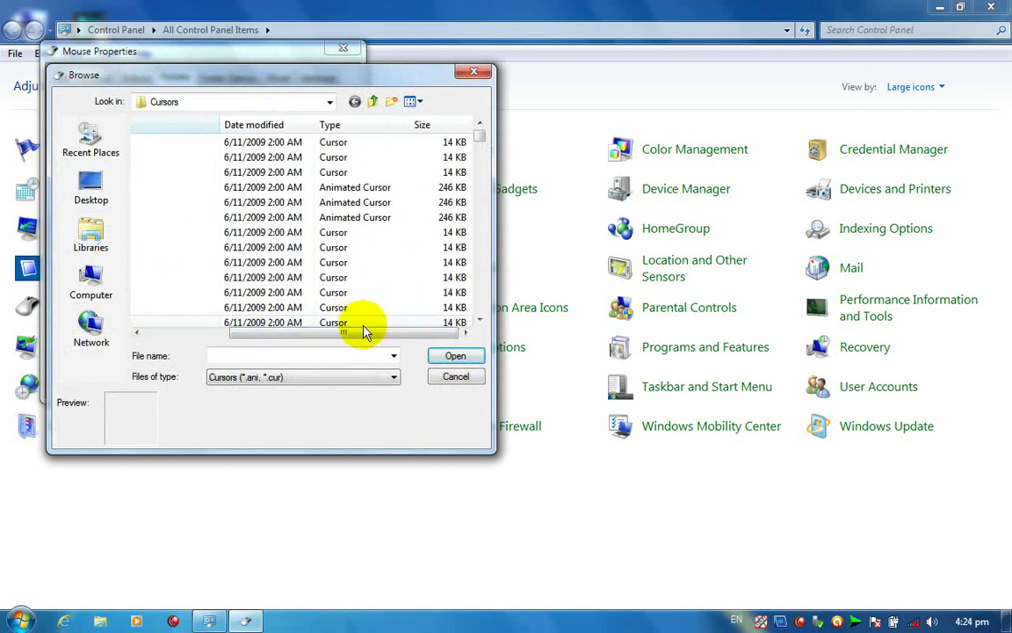
{"action": "left_click", "coordinate": [255, 306]}
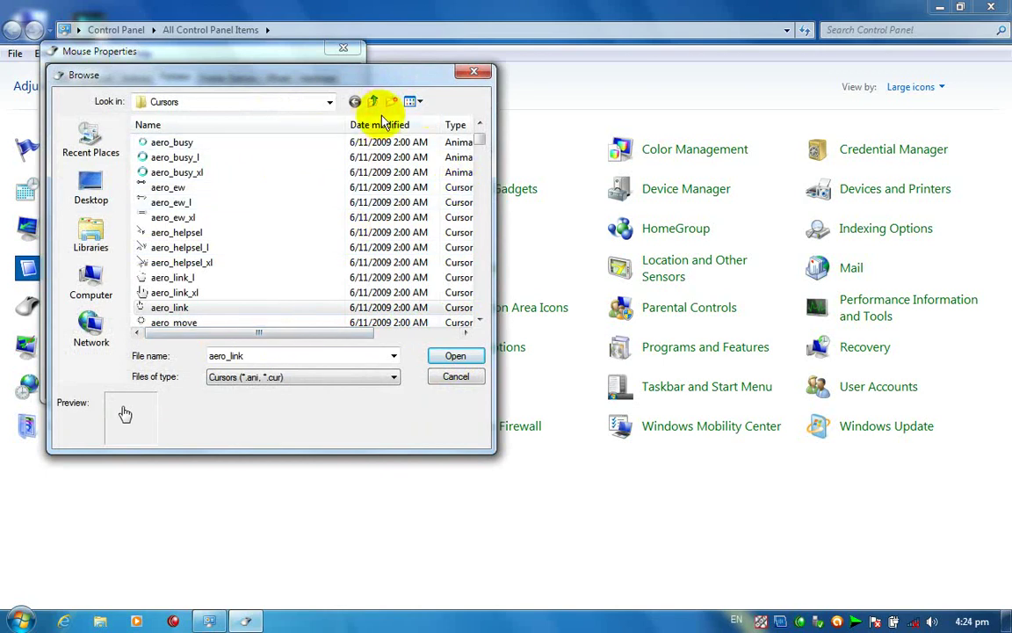
{"action": "left_click", "coordinate": [418, 102]}
{"action": "left_click", "coordinate": [451, 139]}
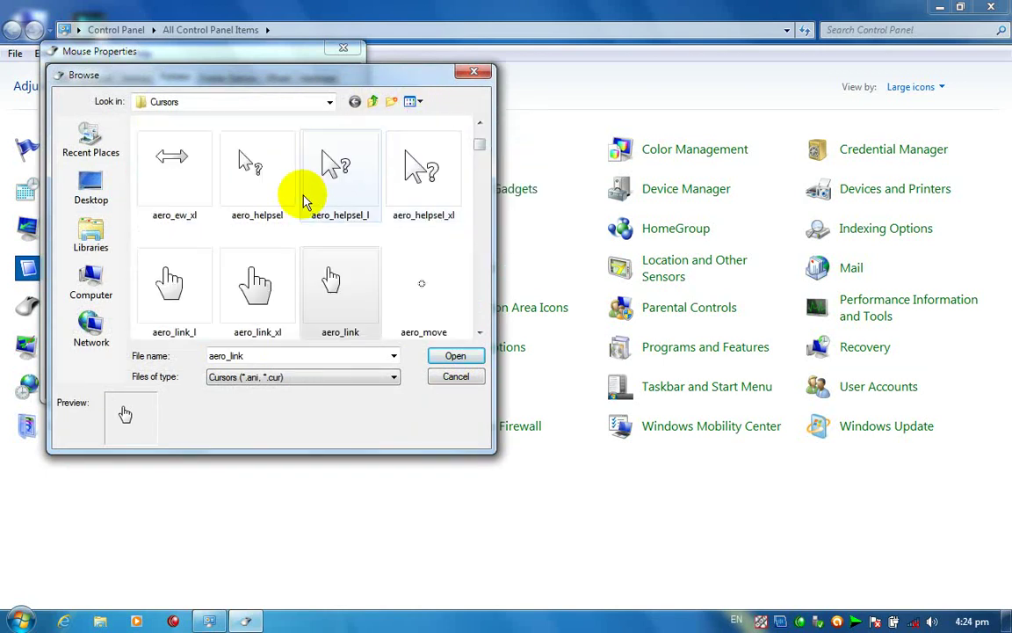
- Assign the busy_i cursor to Normal Select and apply it
{"action": "left_click_drag", "start_coordinate": [475, 156], "coordinate": [475, 190]}
{"action": "left_click", "coordinate": [423, 299]}
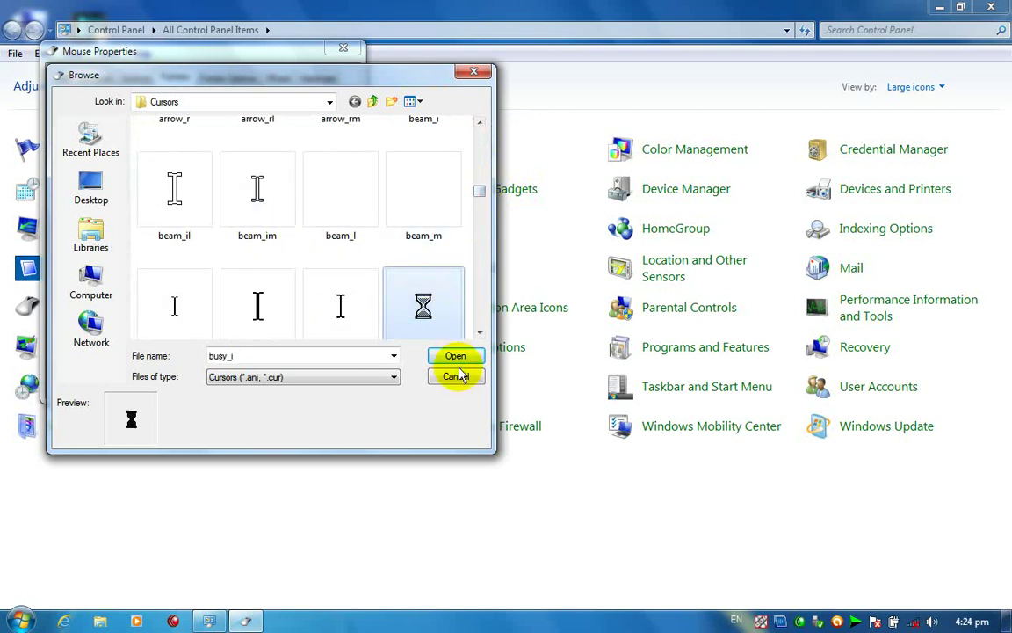
{"action": "left_click", "coordinate": [456, 355]}
{"action": "left_click", "coordinate": [340, 387]}
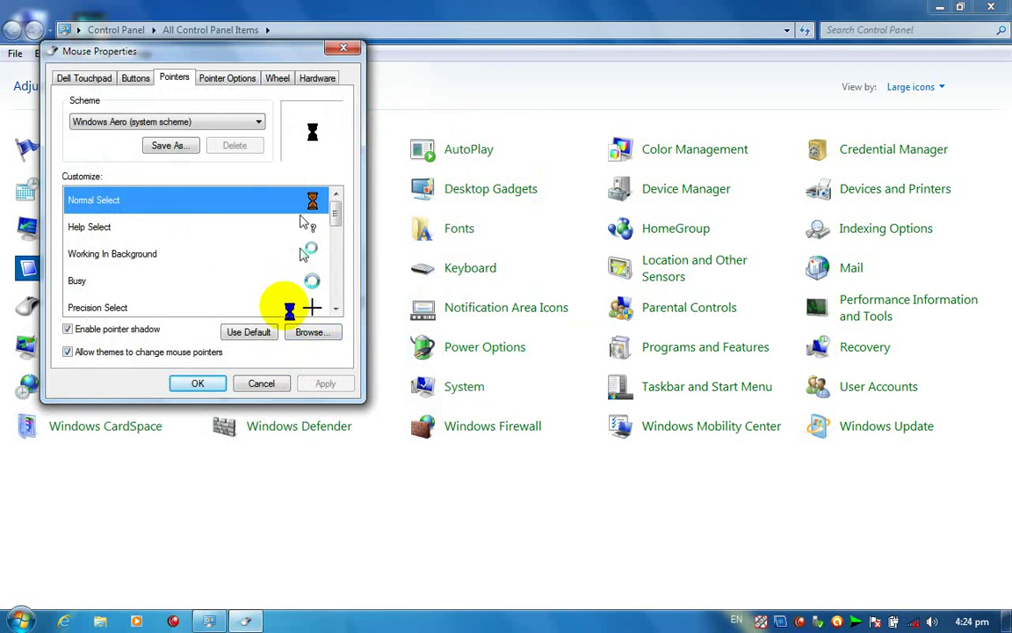
- Assign the aero_busy_xl cursor to Normal Select, close the Mouse Properties, and try out the pointer on the desktop
{"action": "left_click", "coordinate": [303, 332]}
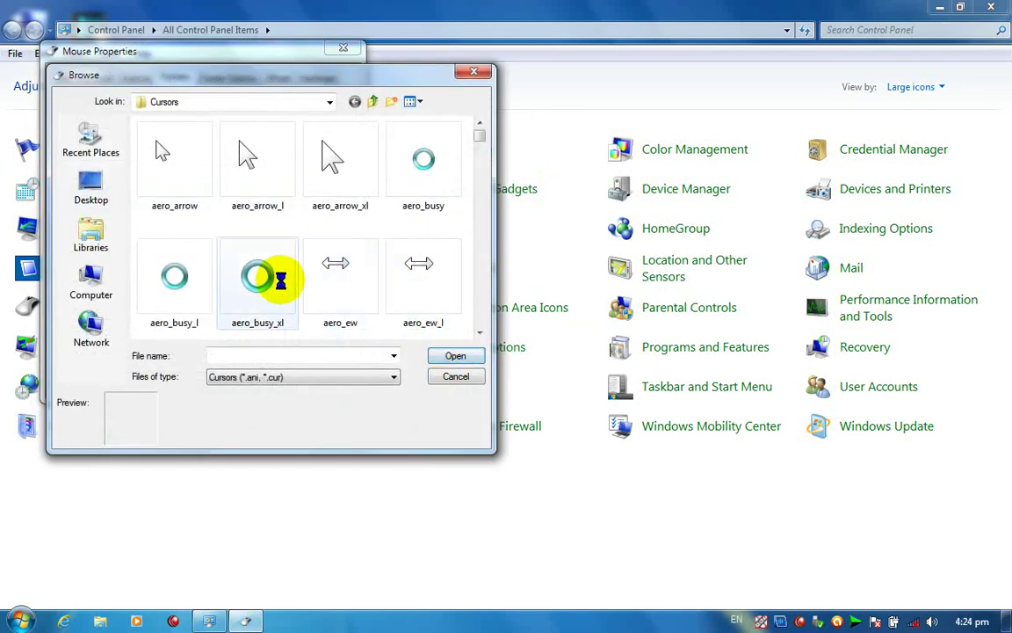
{"action": "left_click", "coordinate": [264, 277]}
{"action": "left_click", "coordinate": [456, 355]}
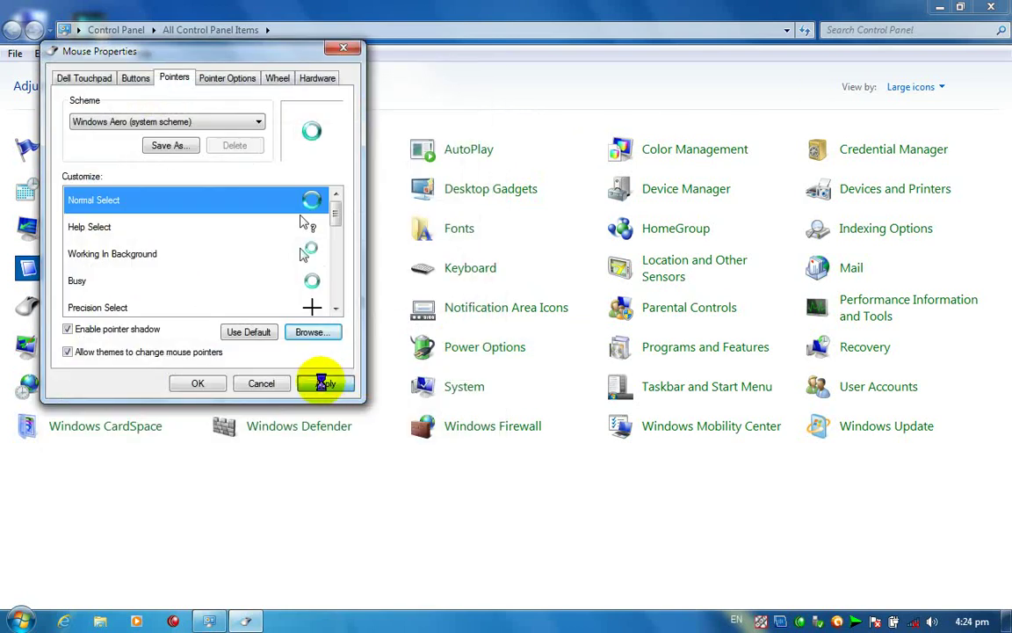
{"action": "left_click", "coordinate": [186, 383]}
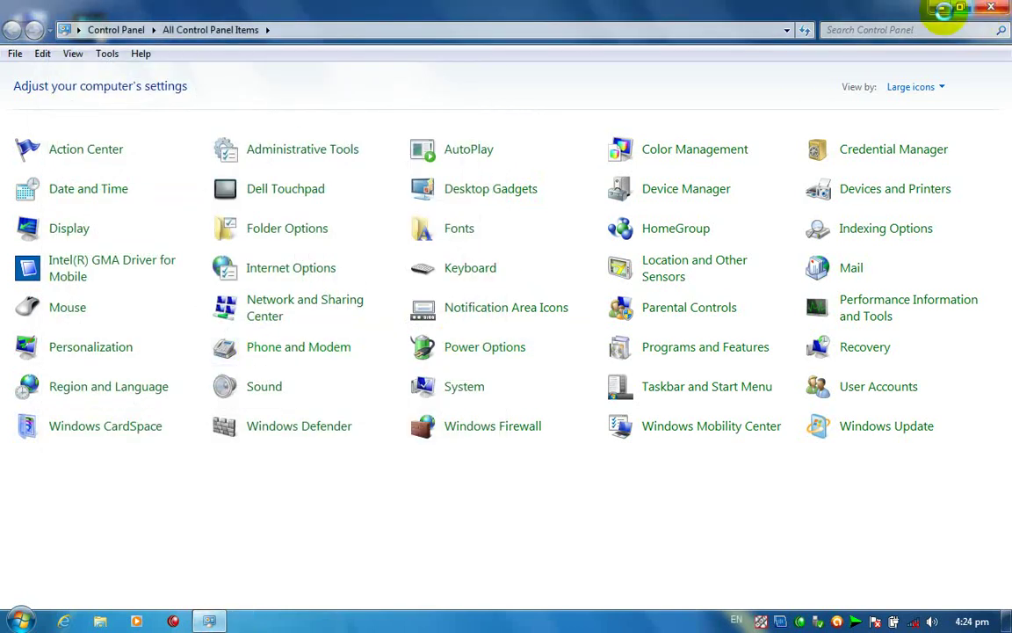
{"action": "left_click", "coordinate": [938, 8]}
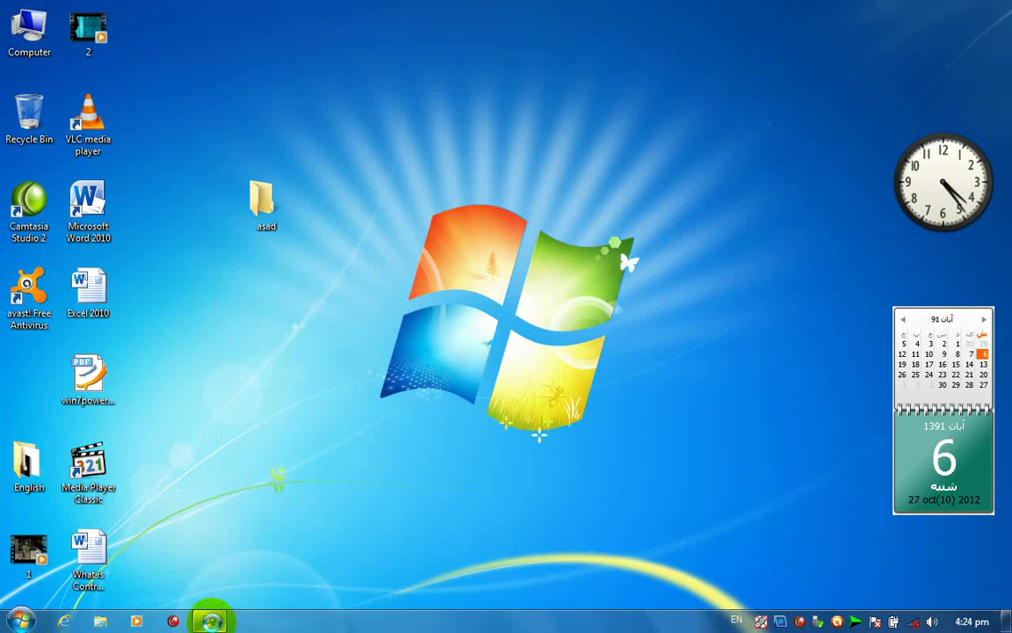
{"action": "left_click", "coordinate": [211, 617]}
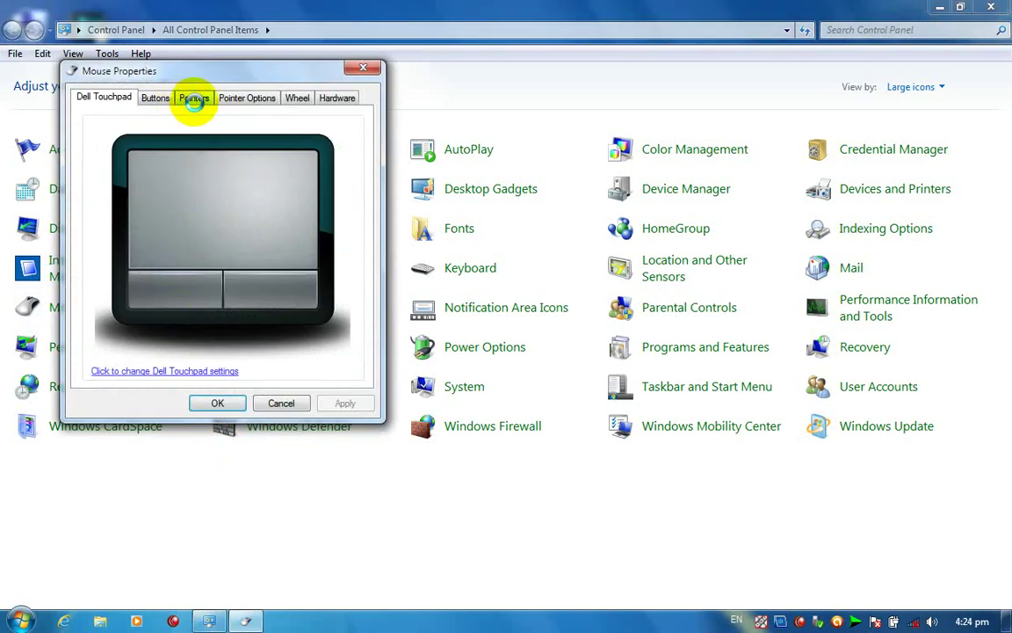
- Restore the default Normal Select pointer in the Mouse Properties, apply it, and check it on the desktop
{"action": "left_click", "coordinate": [195, 98]}
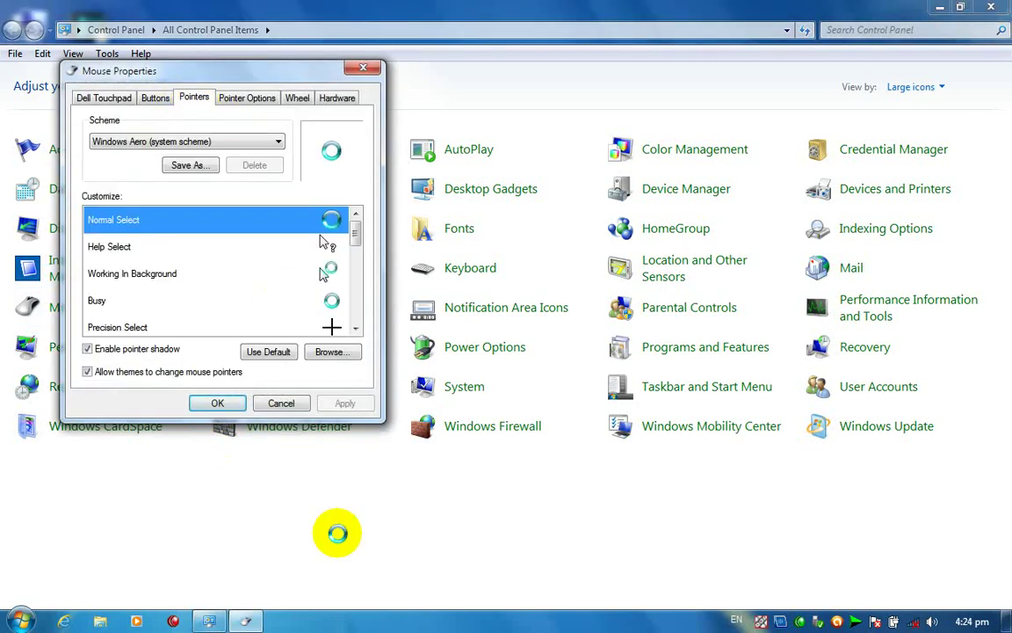
{"action": "left_click", "coordinate": [271, 352]}
{"action": "left_click", "coordinate": [345, 402]}
{"action": "left_click", "coordinate": [211, 402]}
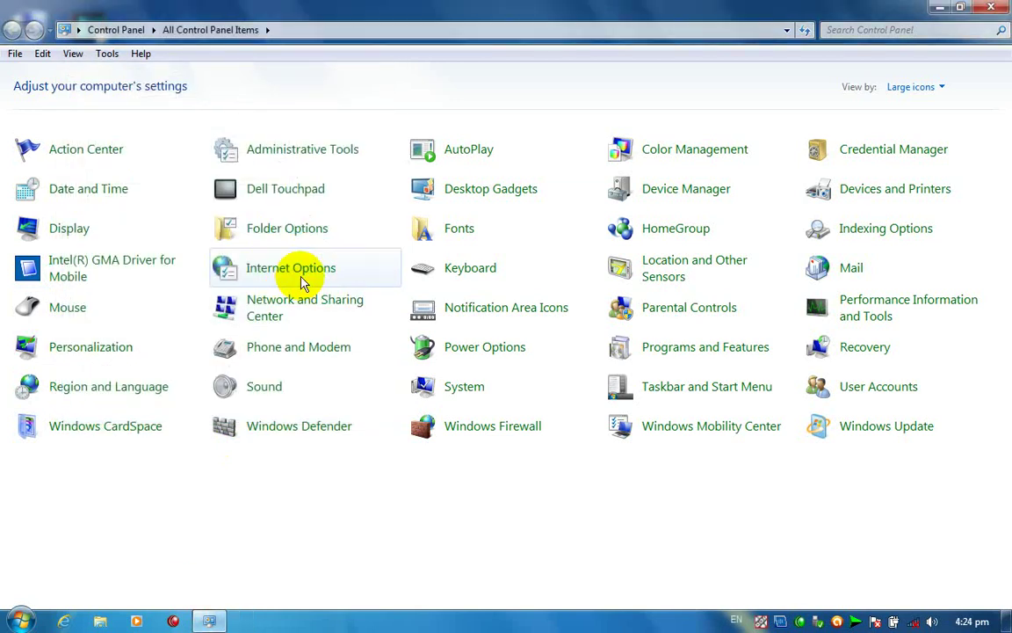
{"action": "left_click", "coordinate": [211, 621]}
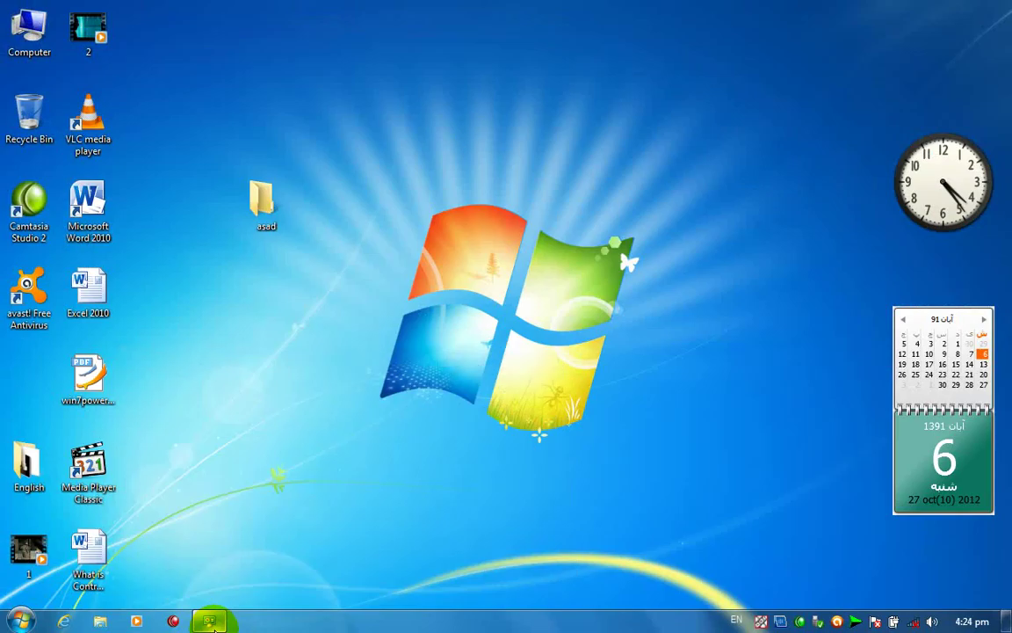
{"action": "left_click", "coordinate": [211, 621]}
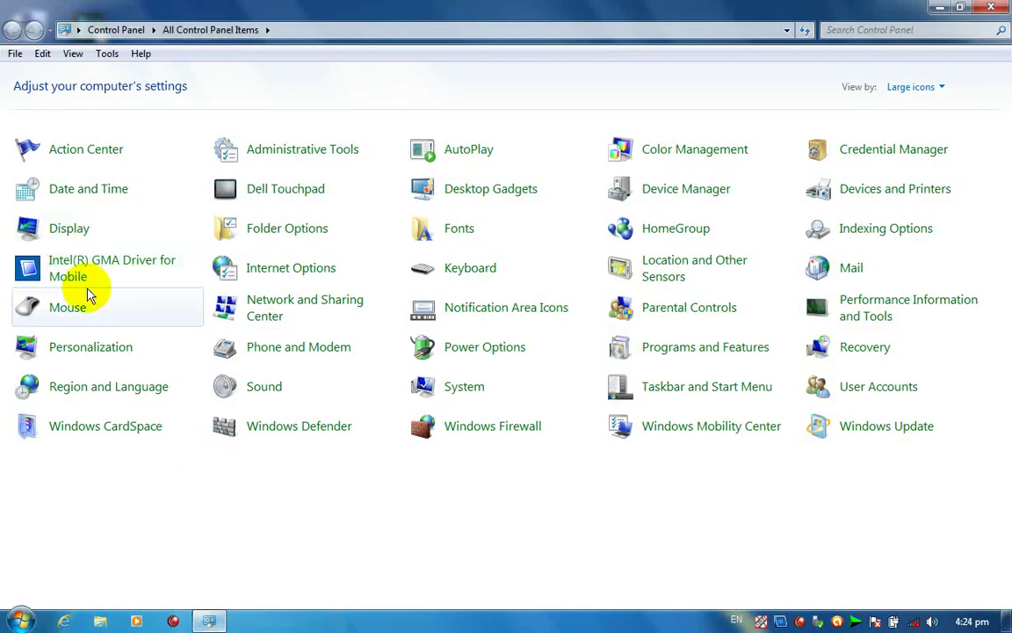
- Reopen the Mouse pointer settings, look through the available cursor files to the end, and cancel without choosing one
{"action": "left_click", "coordinate": [86, 317]}
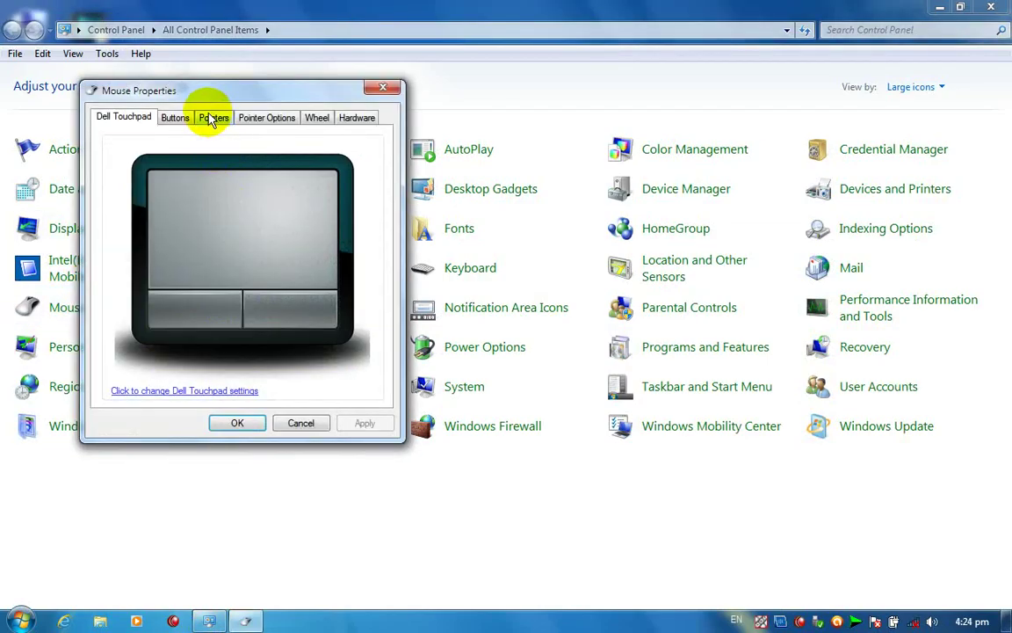
{"action": "left_click", "coordinate": [212, 116]}
{"action": "left_click", "coordinate": [346, 370]}
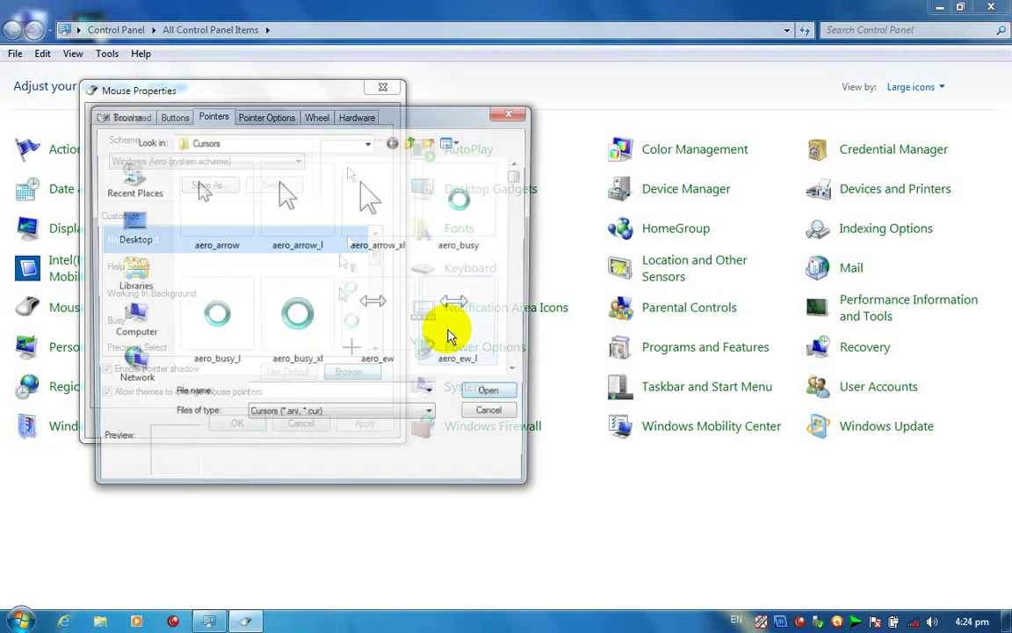
{"action": "left_click_drag", "start_coordinate": [521, 180], "coordinate": [520, 351]}
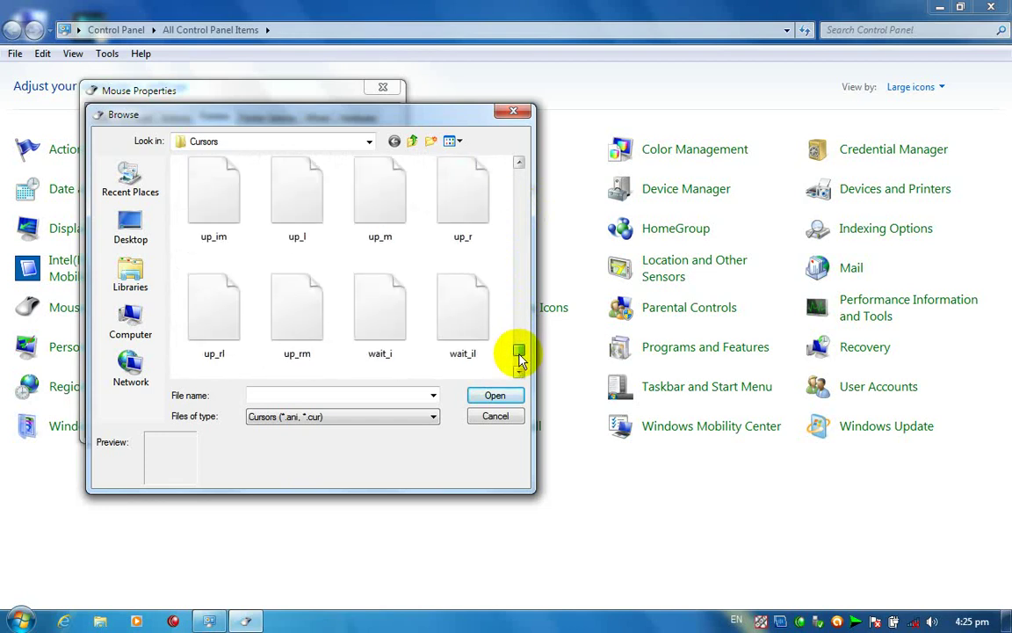
{"action": "left_click", "coordinate": [504, 424]}
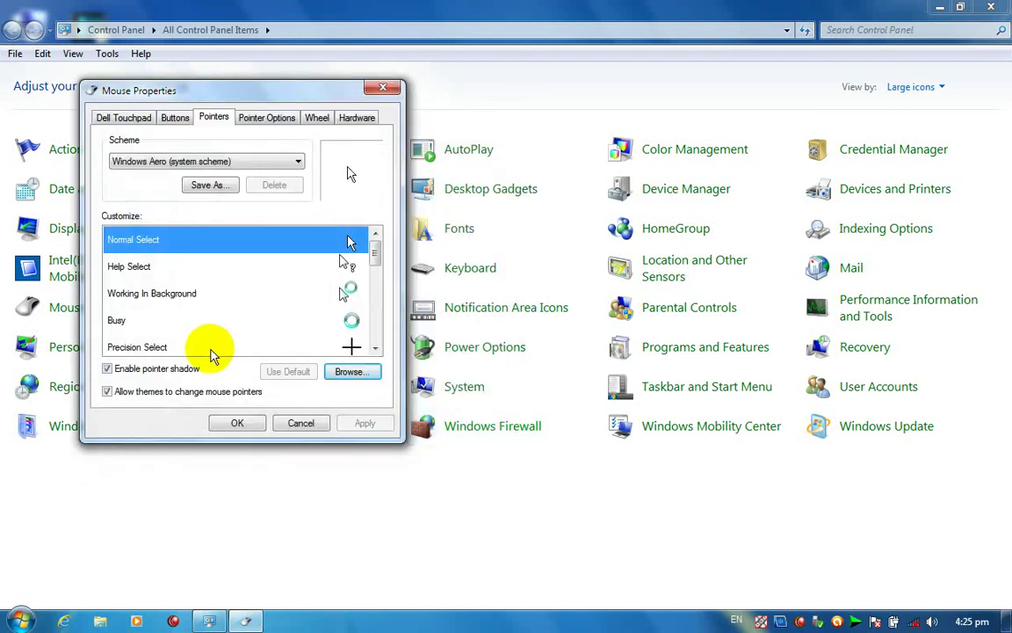
- Open the pointer options, try faster pointer speeds, and set the speed back to the middle between Slow and Fast
{"action": "left_click", "coordinate": [264, 123]}
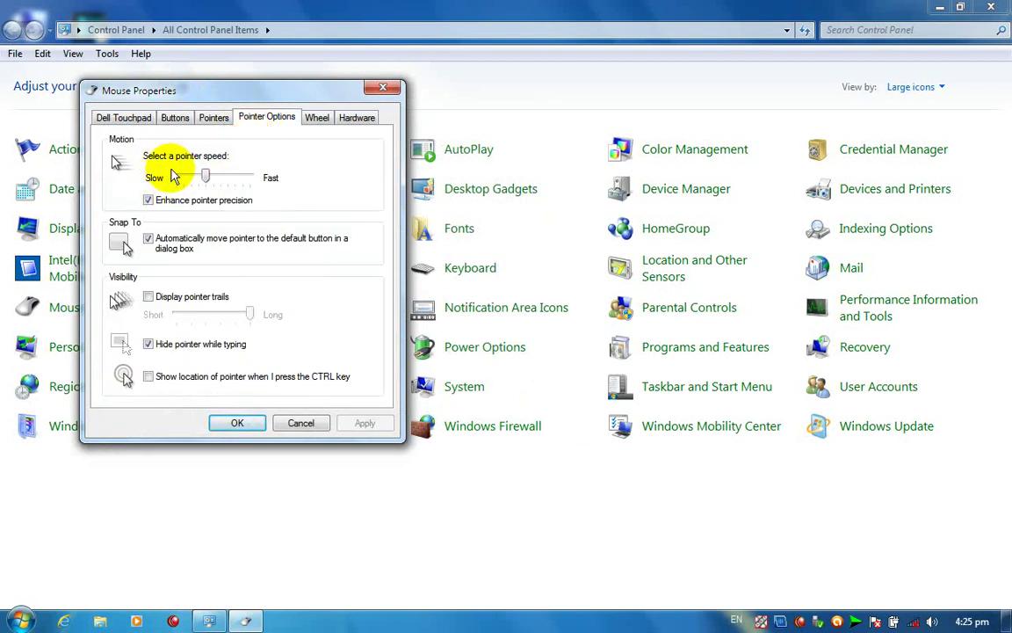
{"action": "left_click", "coordinate": [205, 176]}
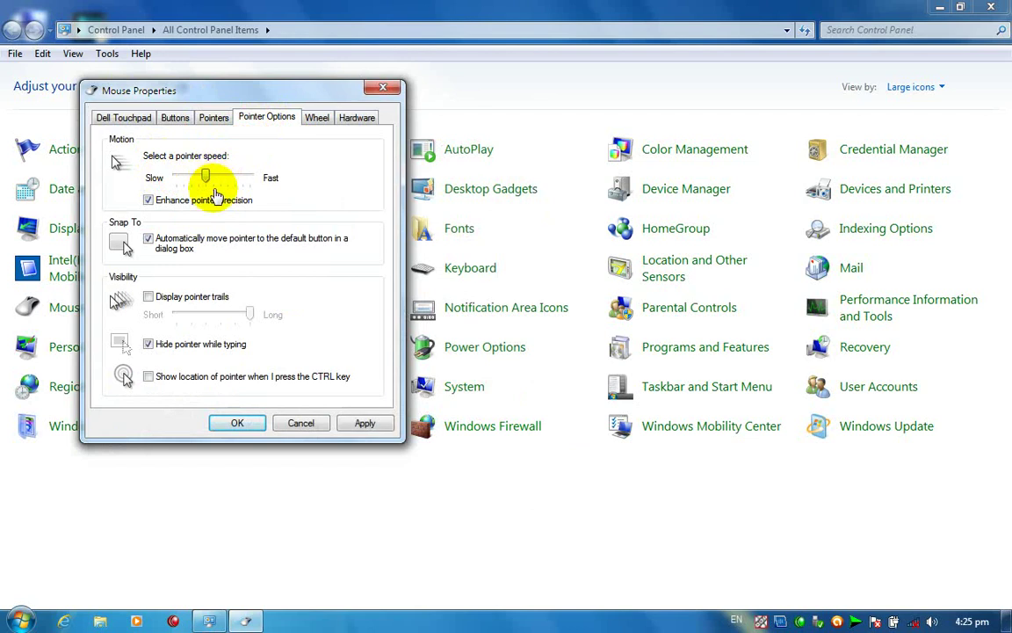
{"action": "left_click_drag", "start_coordinate": [206, 176], "coordinate": [242, 179]}
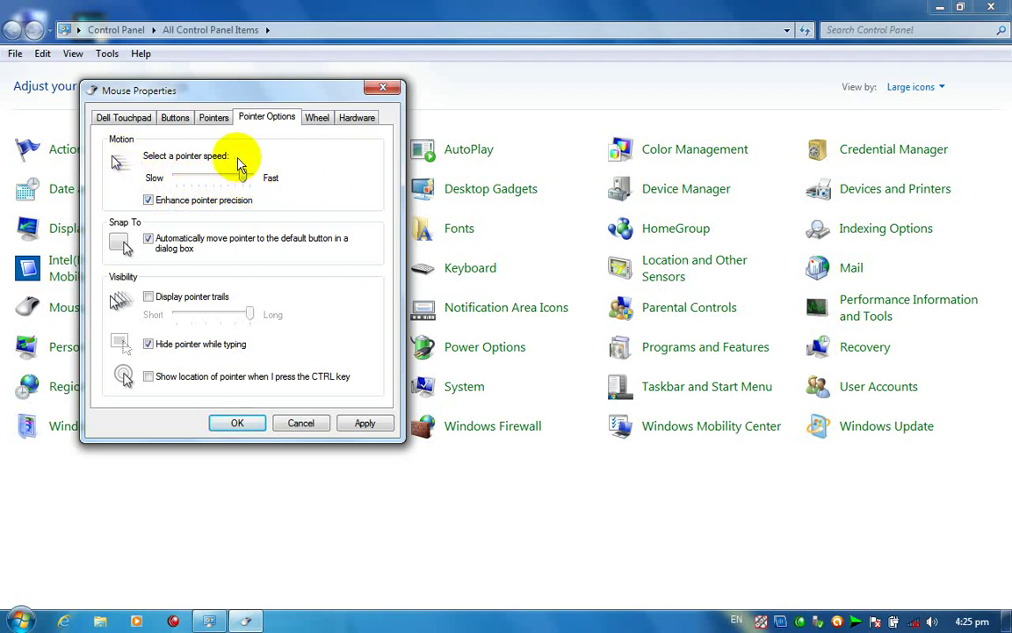
{"action": "left_click_drag", "start_coordinate": [247, 182], "coordinate": [208, 176]}
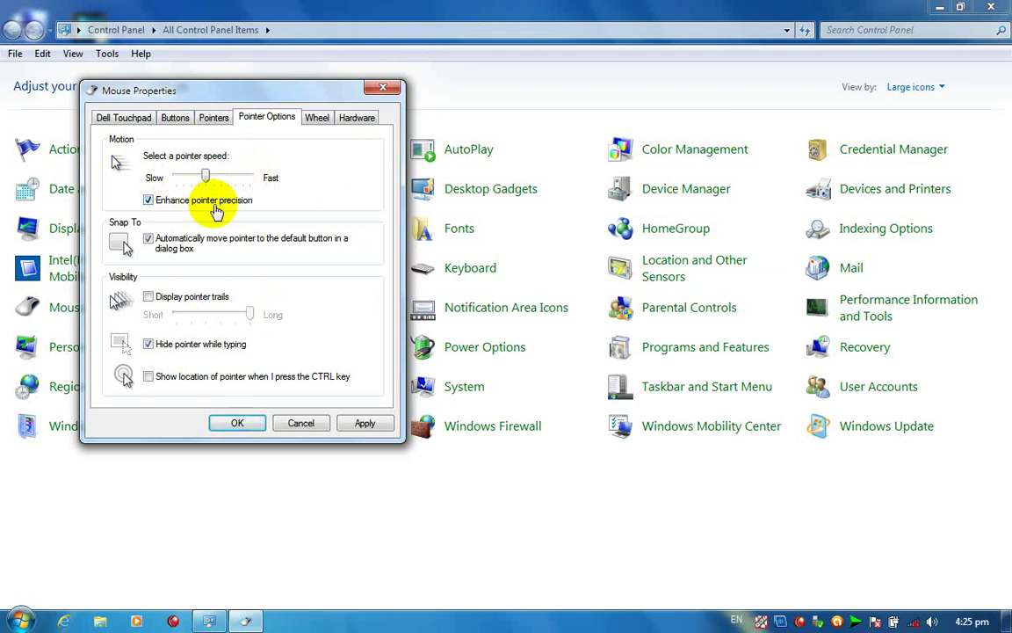
{"action": "left_click_drag", "start_coordinate": [214, 176], "coordinate": [244, 177]}
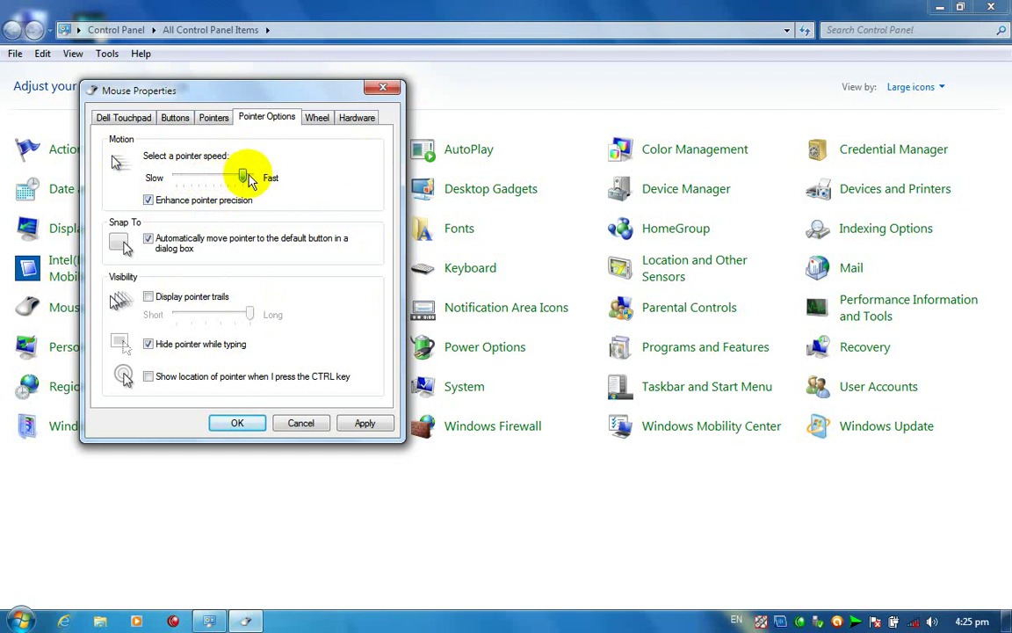
{"action": "left_click", "coordinate": [158, 204]}
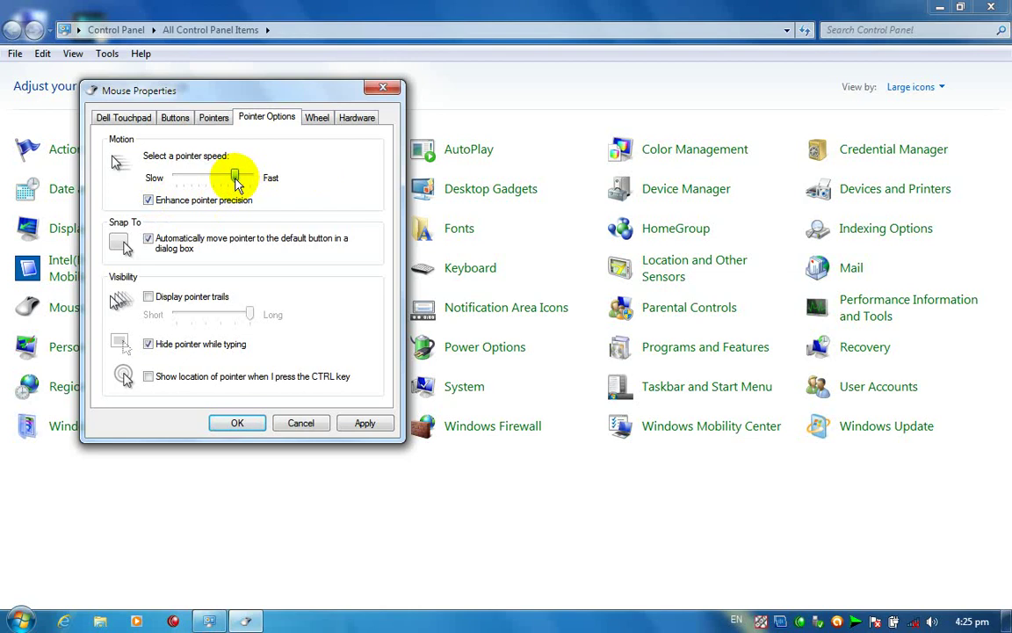
{"action": "left_click_drag", "start_coordinate": [236, 180], "coordinate": [206, 176]}
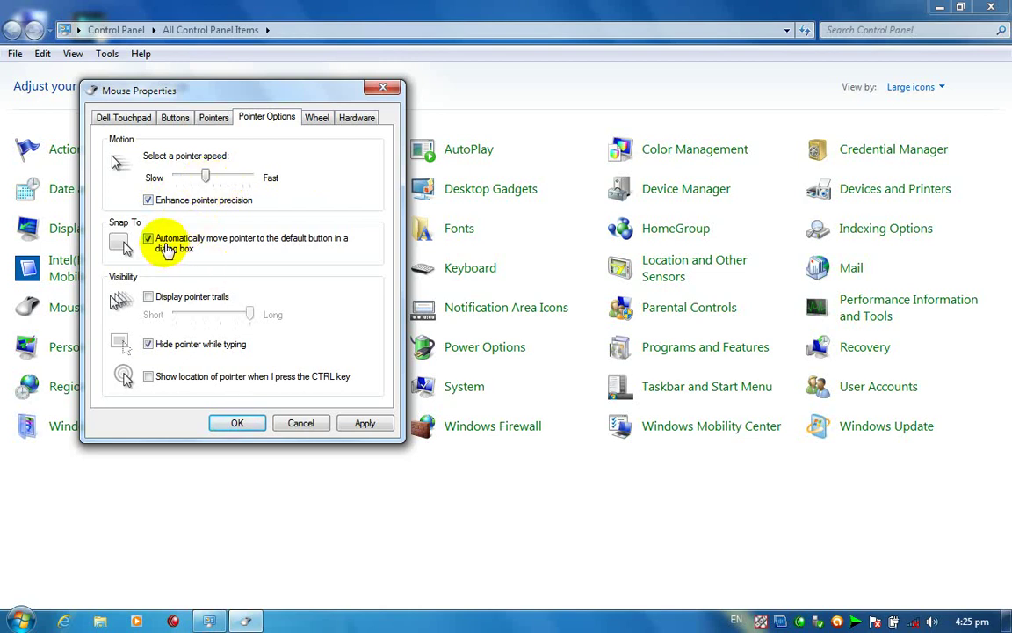
- Apply the Snap To option for the default button, and generate sample text with =rand() in a new Word document
{"action": "left_click", "coordinate": [358, 422]}
{"action": "left_click", "coordinate": [19, 619]}
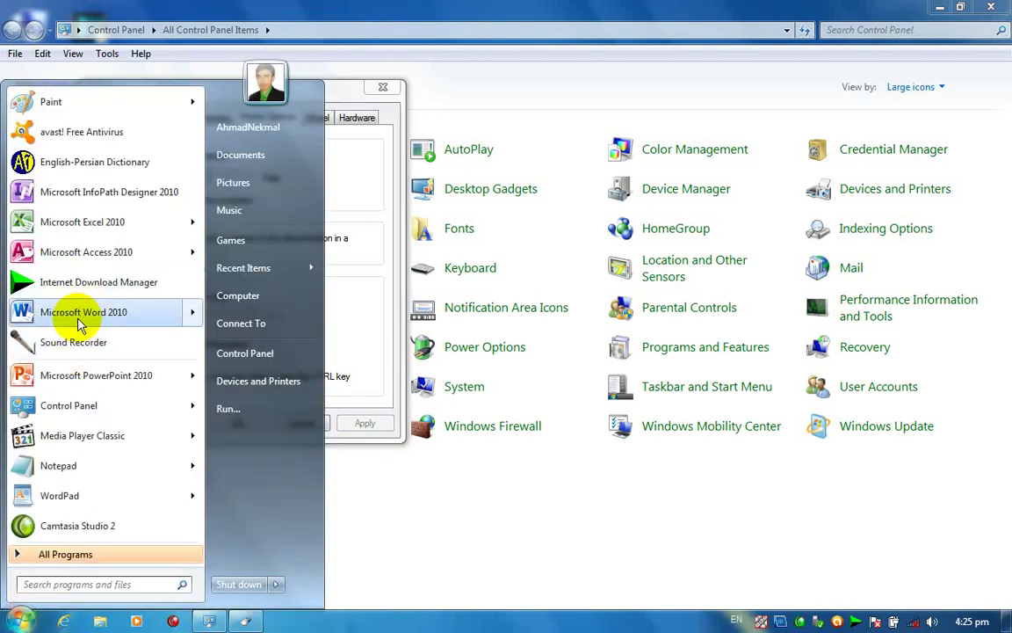
{"action": "left_click", "coordinate": [67, 315]}
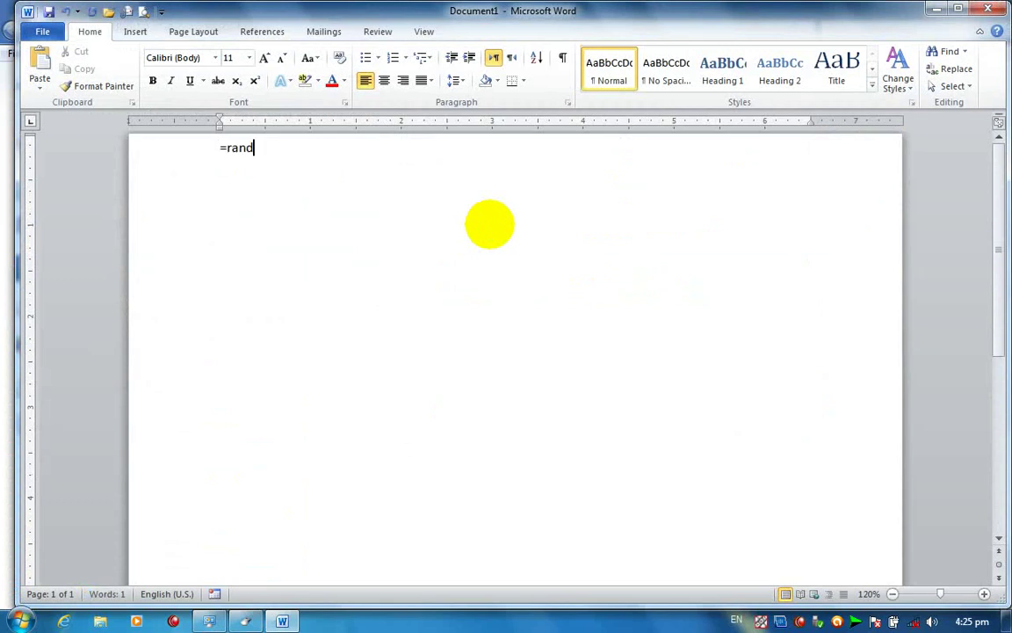
{"action": "key", "text": "Return"}
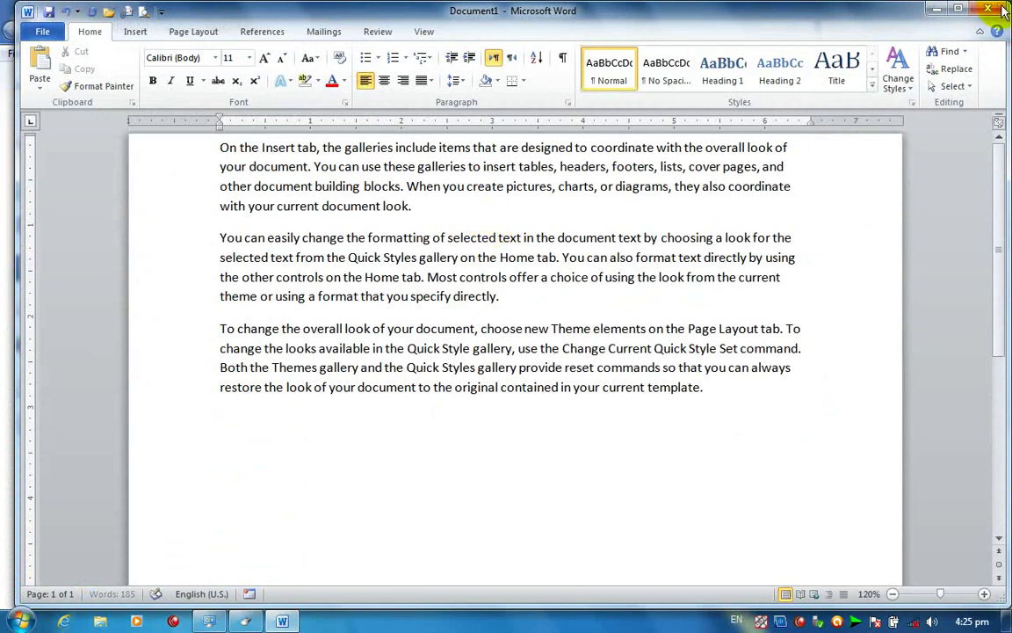
- Test pointer snapping by trying to close the unsaved Word document, and dismiss the save prompt without choosing an answer
{"action": "left_click", "coordinate": [1002, 13]}
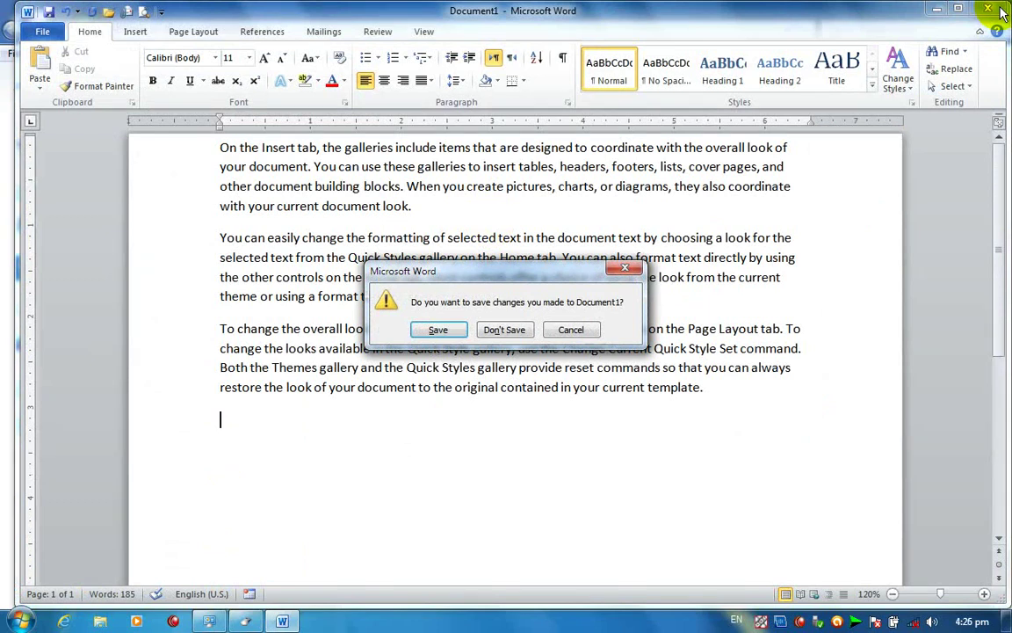
{"action": "mouse_move", "coordinate": [538, 276]}
{"action": "left_mouse_down"}
{"action": "mouse_move", "coordinate": [534, 249]}
{"action": "mouse_move", "coordinate": [533, 272]}
{"action": "left_mouse_up"}
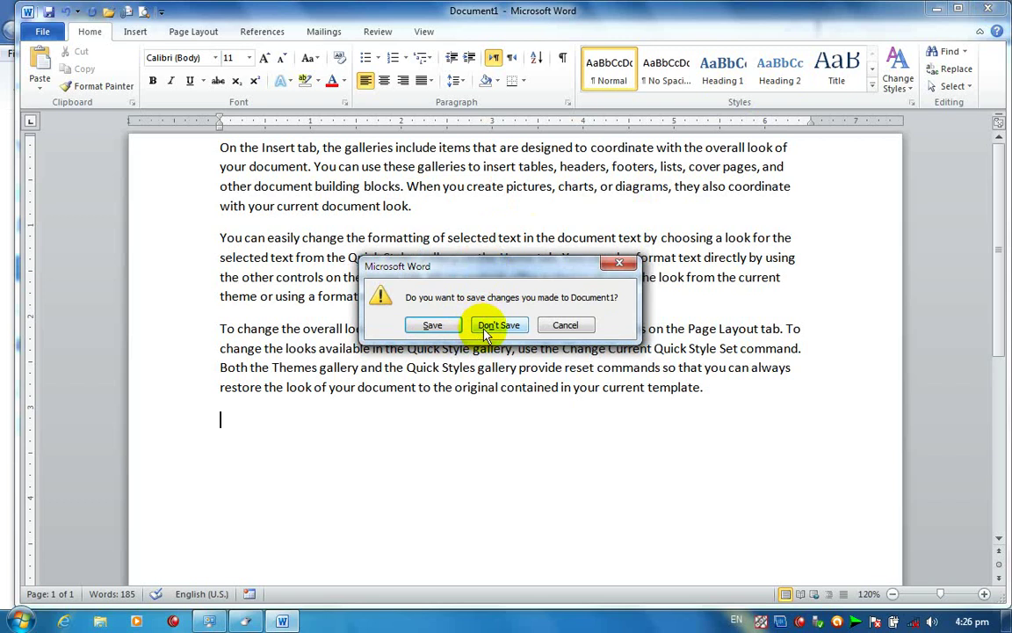
{"action": "left_click", "coordinate": [609, 269]}
- Turn off Snap To in the Mouse Properties, confirm, and try closing the Word document to compare the pointer behaviour
{"action": "left_click", "coordinate": [244, 621]}
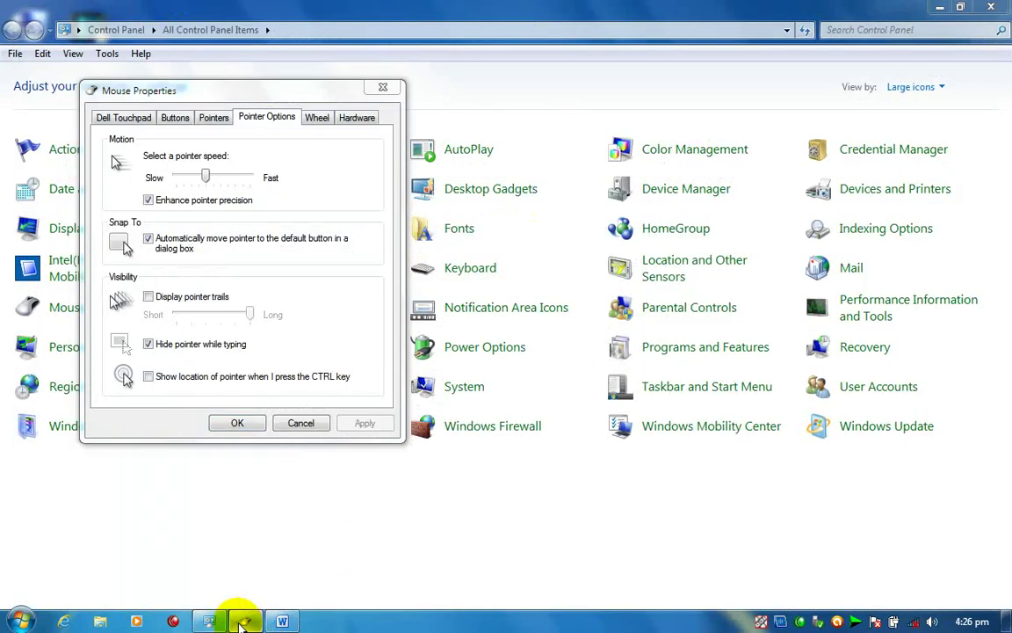
{"action": "left_click", "coordinate": [170, 243]}
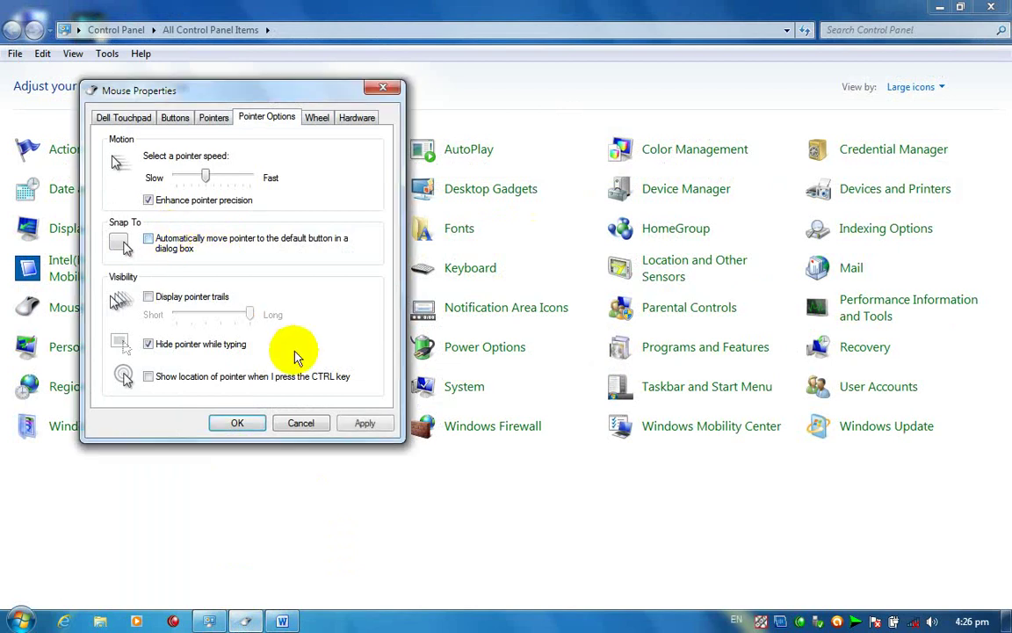
{"action": "left_click", "coordinate": [237, 423]}
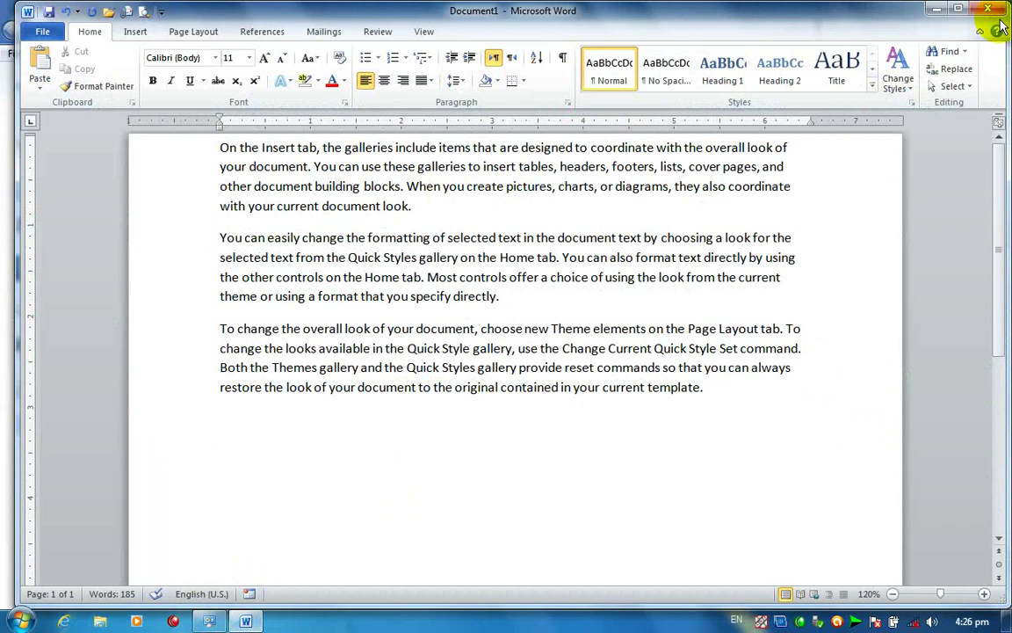
{"action": "left_click", "coordinate": [989, 10]}
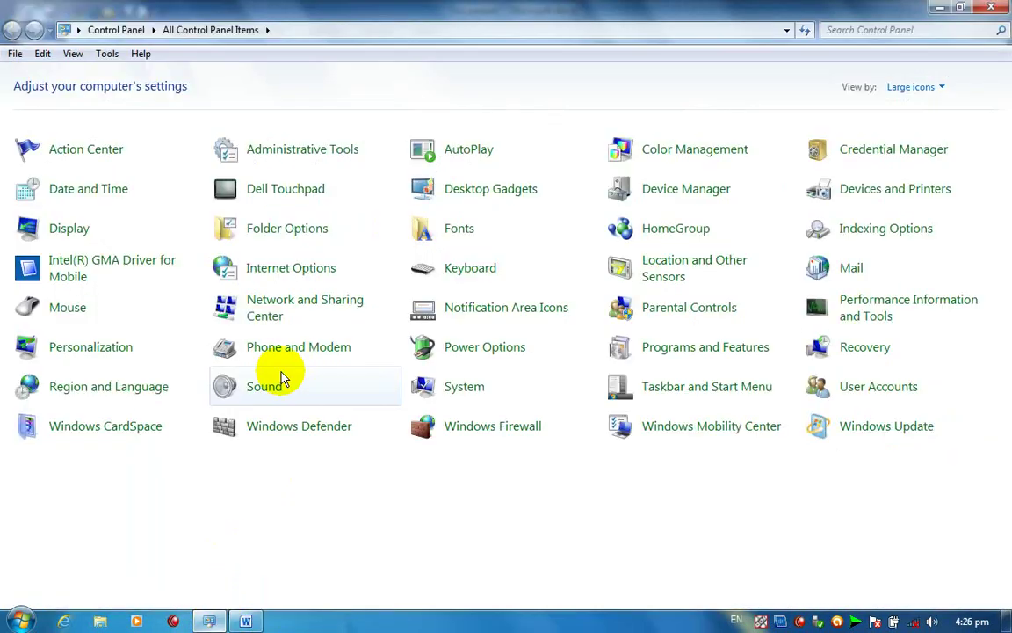
- Reopen the Mouse pointer options, turn on automatic movement to the default button, apply it, and close the Control Panel
{"action": "left_click", "coordinate": [209, 621]}
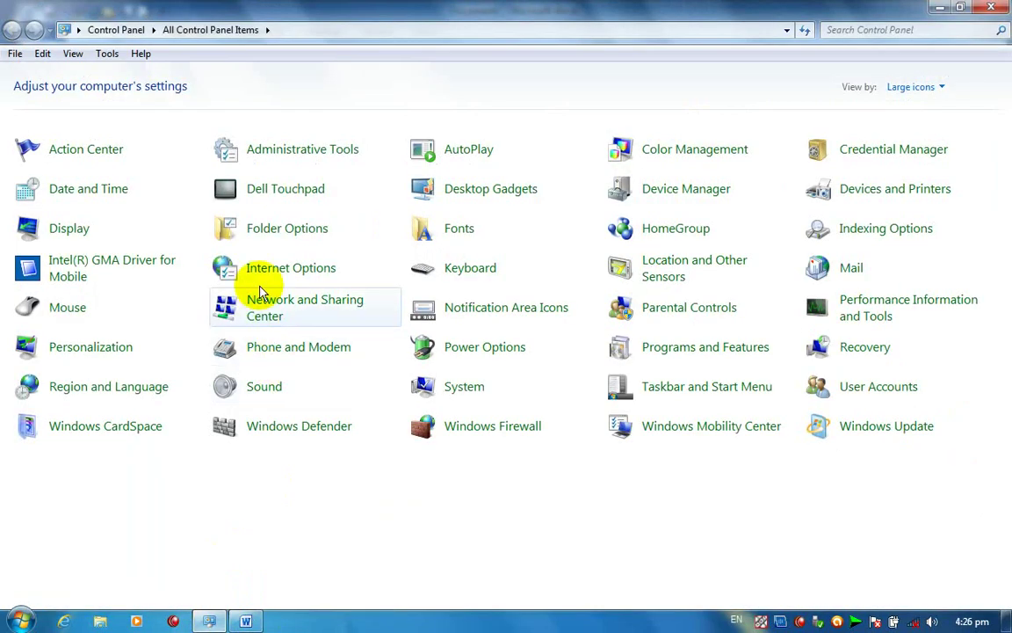
{"action": "left_click", "coordinate": [110, 310]}
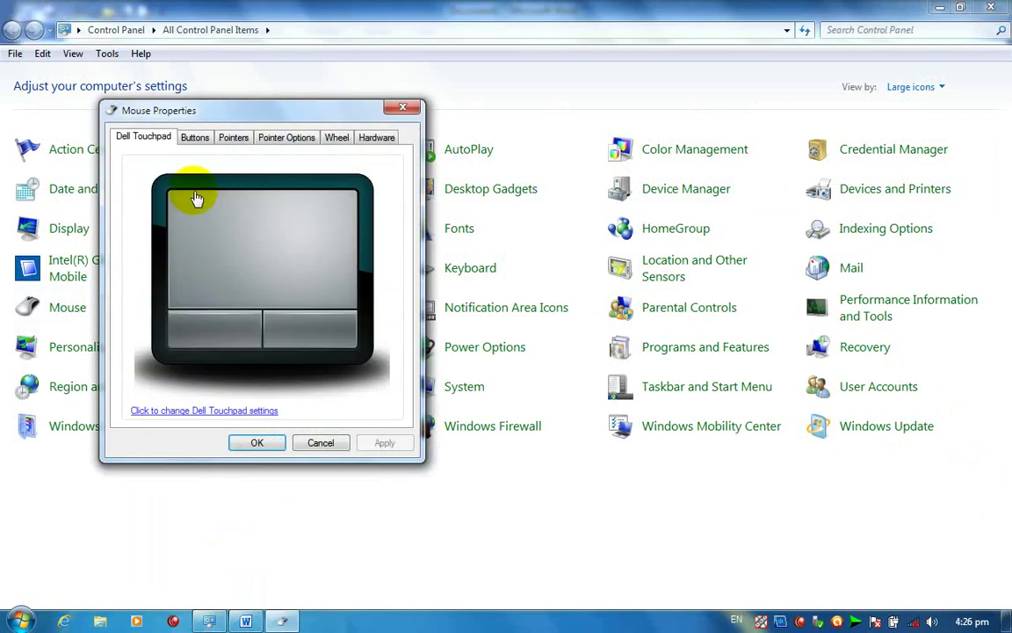
{"action": "left_click", "coordinate": [281, 140]}
{"action": "left_click", "coordinate": [169, 259]}
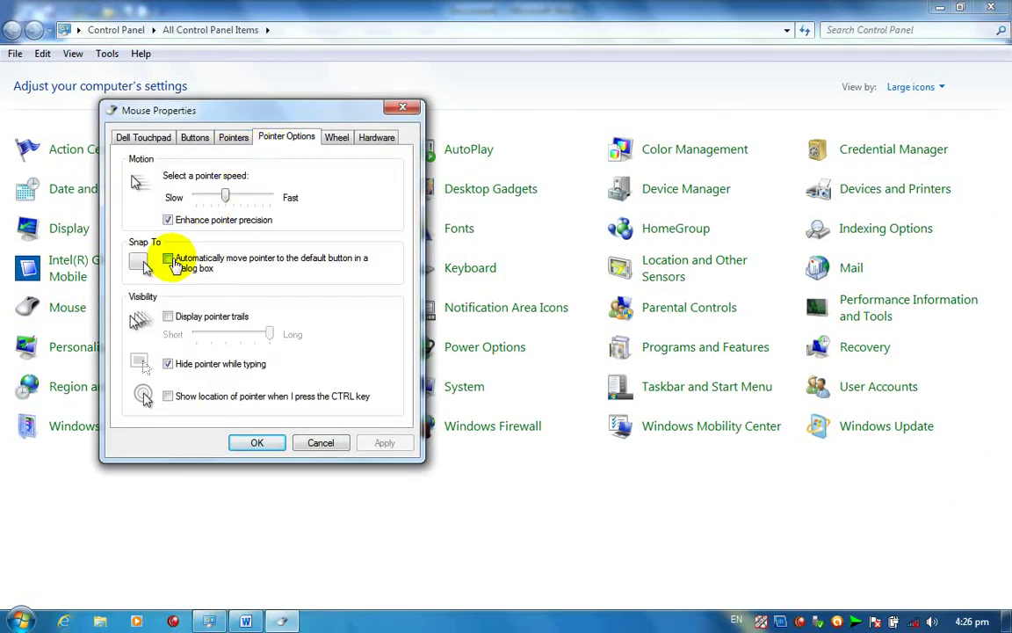
{"action": "left_click", "coordinate": [385, 444]}
{"action": "left_click", "coordinate": [259, 443]}
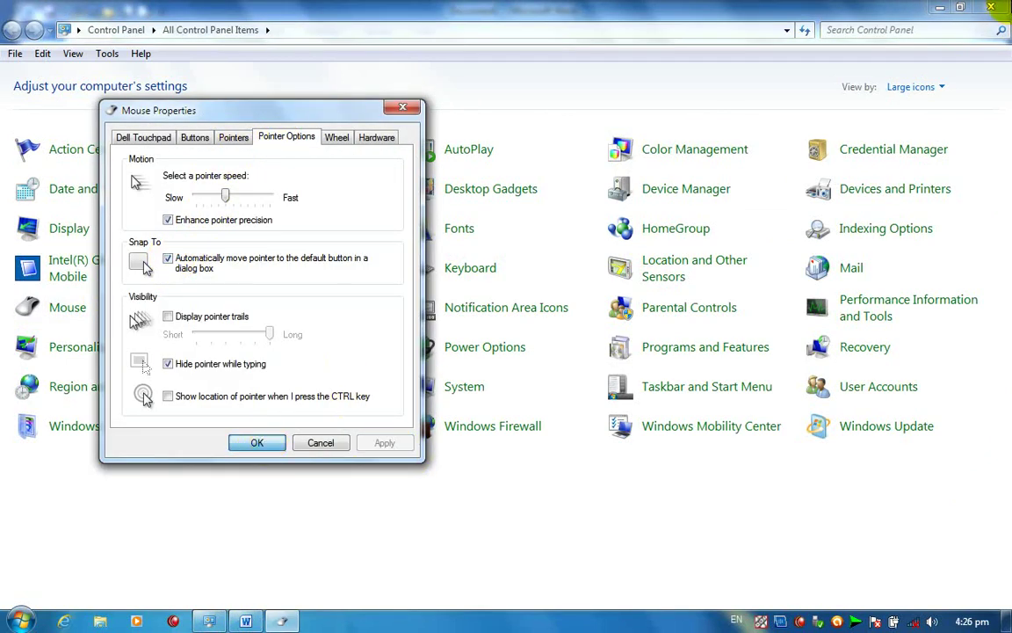
{"action": "left_click", "coordinate": [995, 11]}
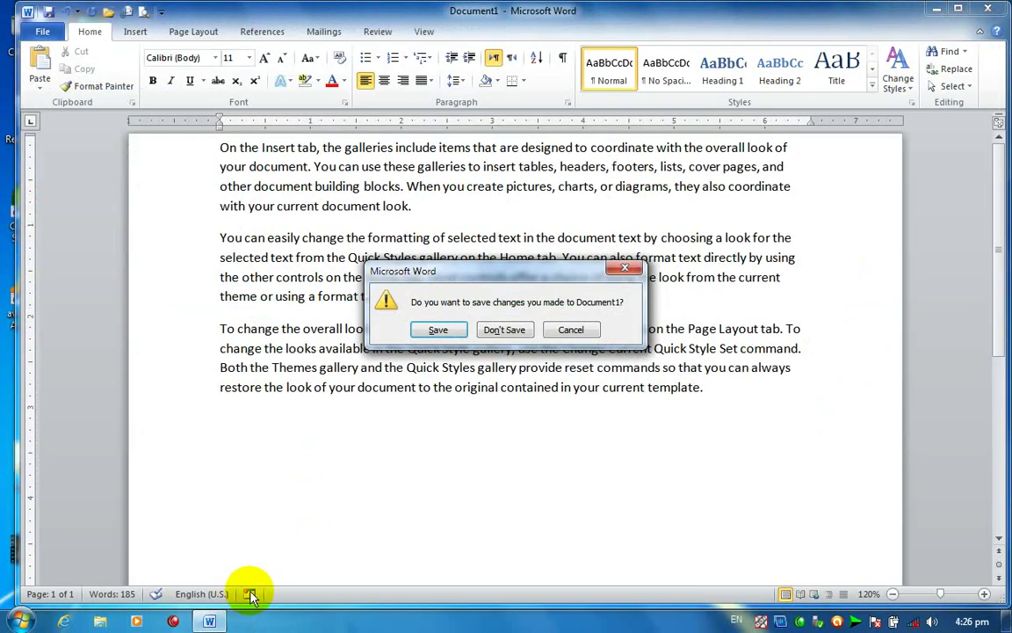
- Dismiss Word's save prompt, try closing the document once more to check the snapping, cancel, and minimize Word
{"action": "left_click", "coordinate": [626, 266]}
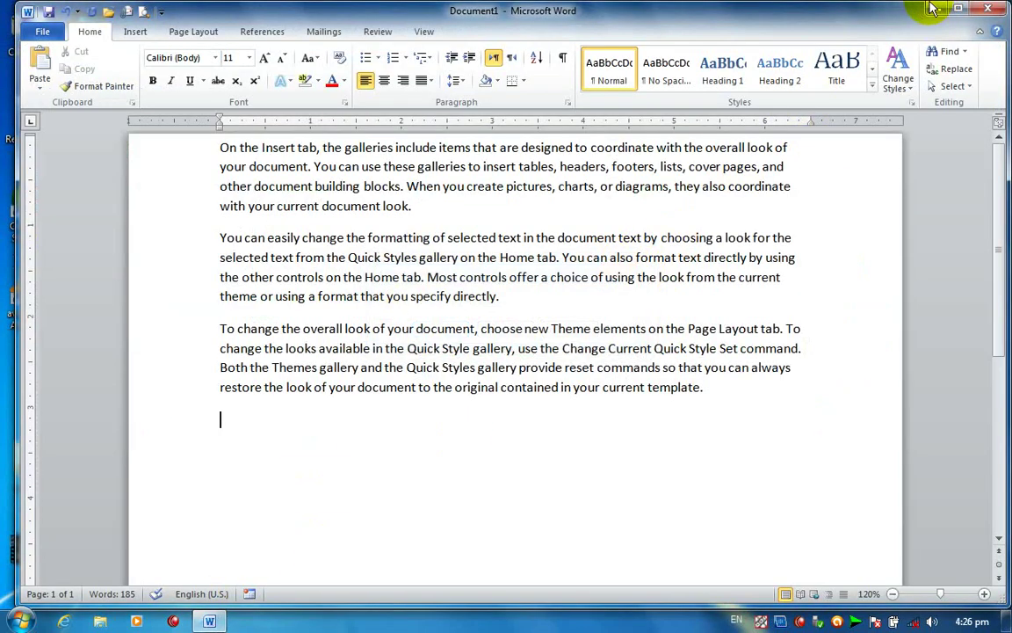
{"action": "left_click", "coordinate": [986, 9]}
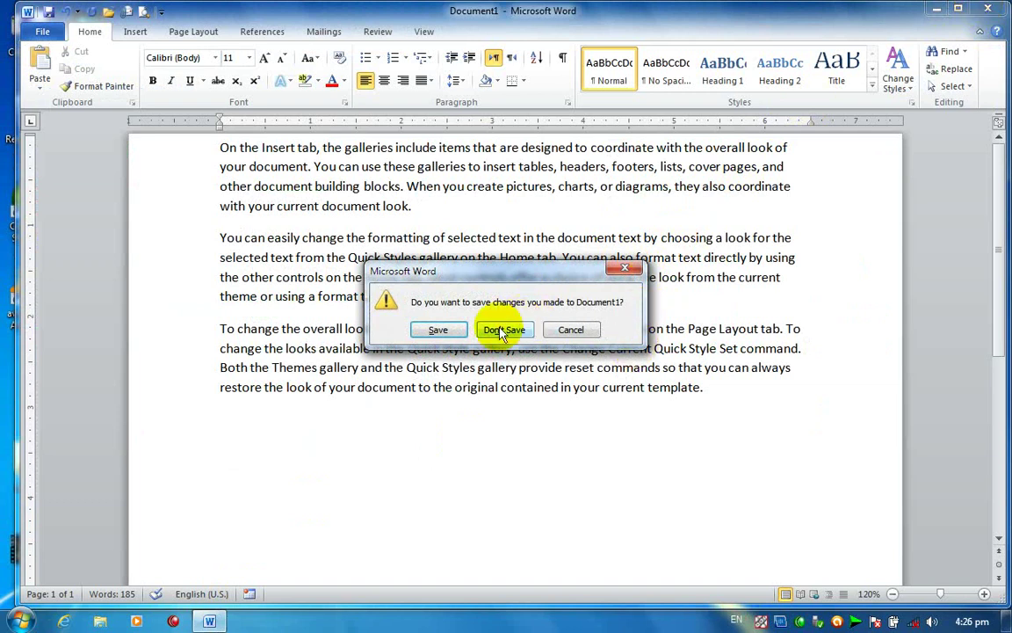
{"action": "left_click", "coordinate": [624, 268]}
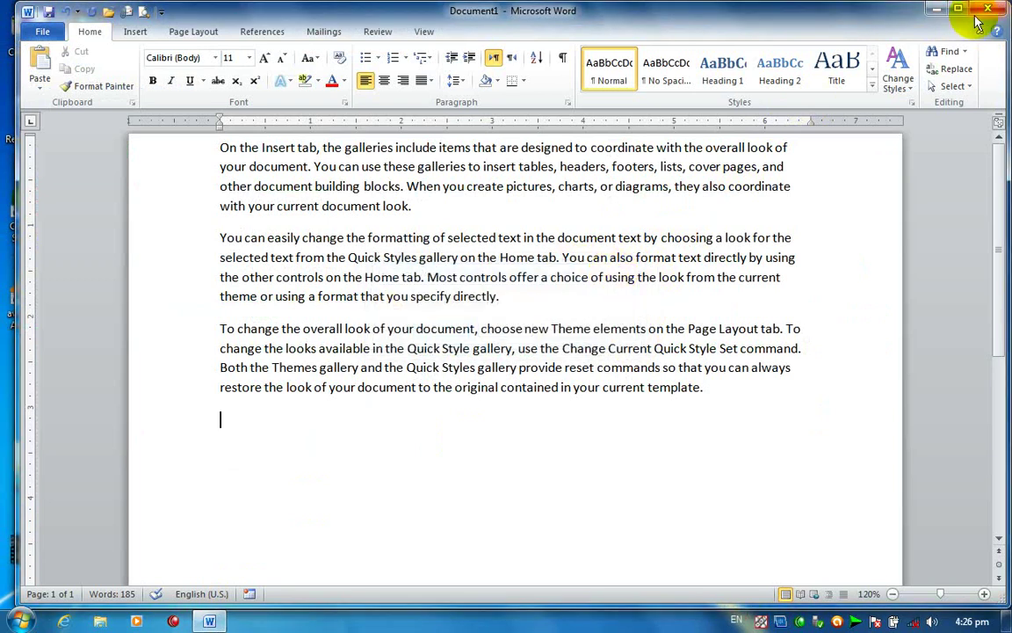
{"action": "left_click", "coordinate": [937, 10]}
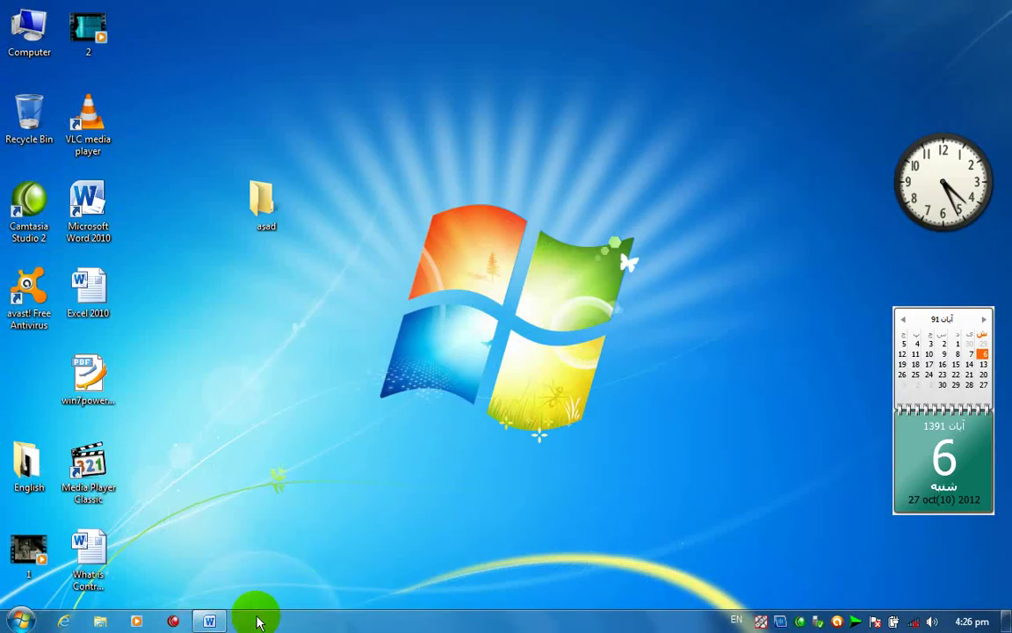
- Reopen the Mouse pointer options from the Control Panel, try pointer trails at a shorter length, and turn the trails off
{"action": "left_click", "coordinate": [19, 622]}
{"action": "left_click", "coordinate": [255, 352]}
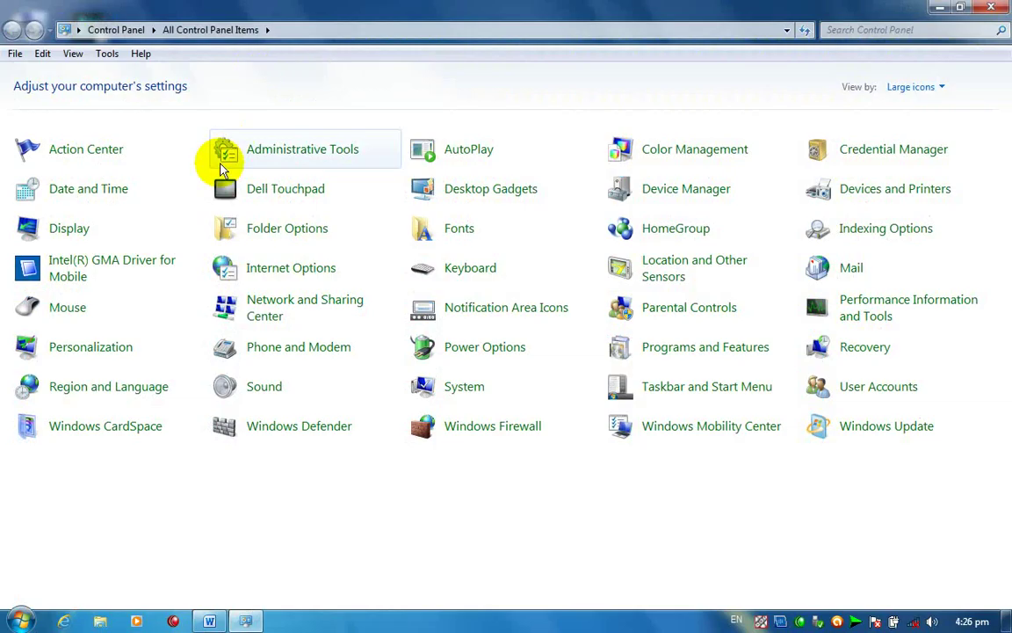
{"action": "left_click", "coordinate": [75, 314]}
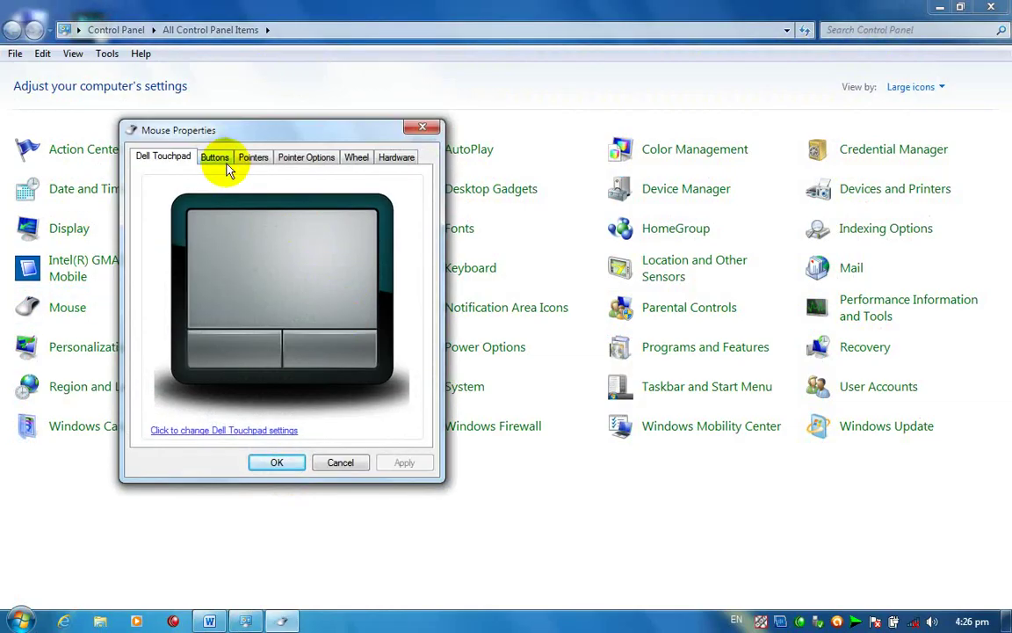
{"action": "left_click", "coordinate": [253, 159]}
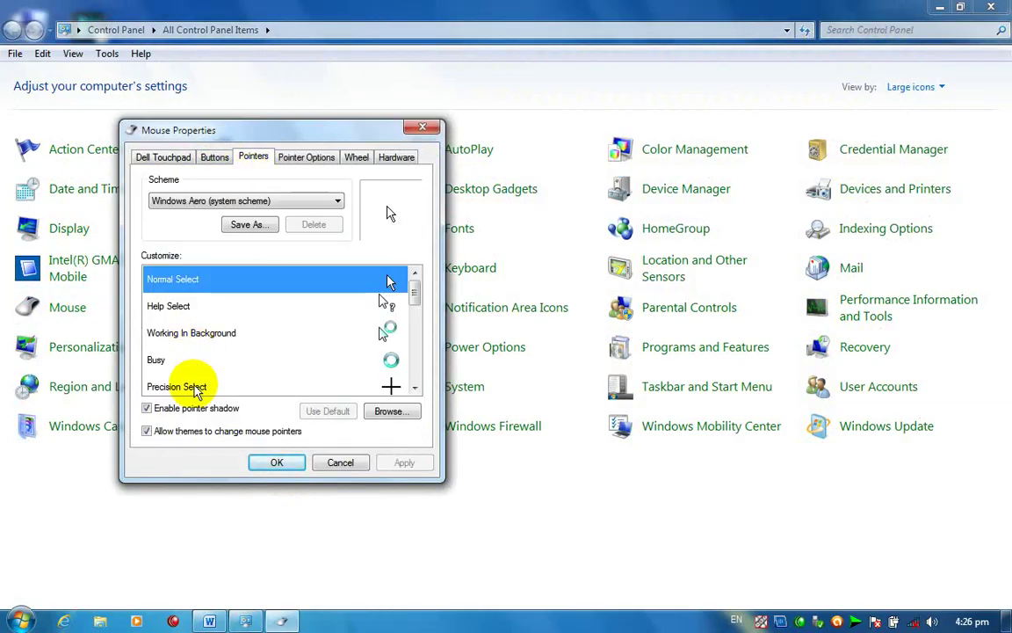
{"action": "left_click", "coordinate": [310, 159]}
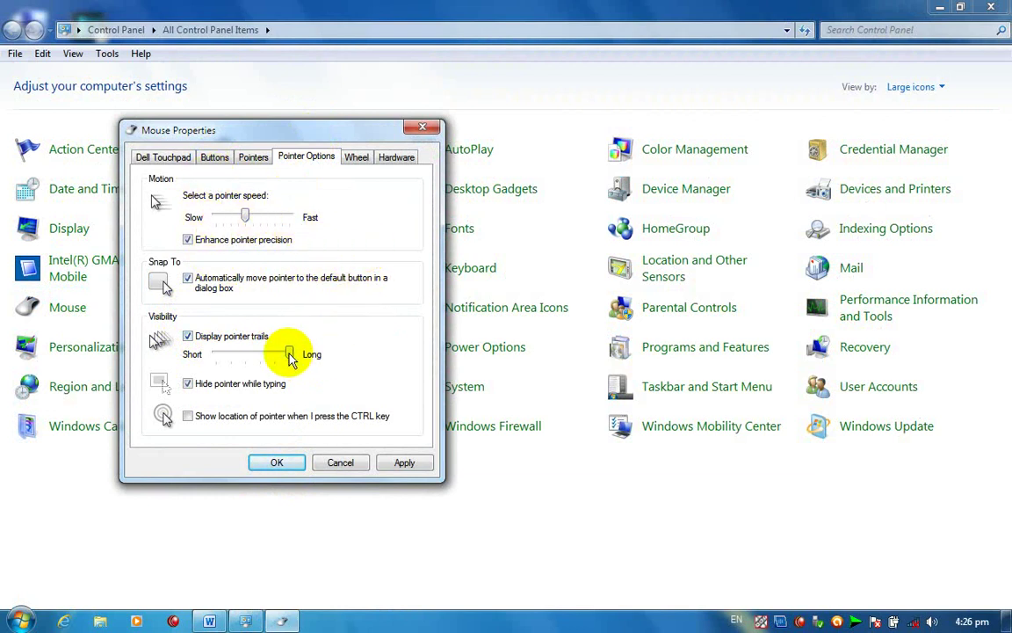
{"action": "left_click_drag", "start_coordinate": [288, 351], "coordinate": [228, 355]}
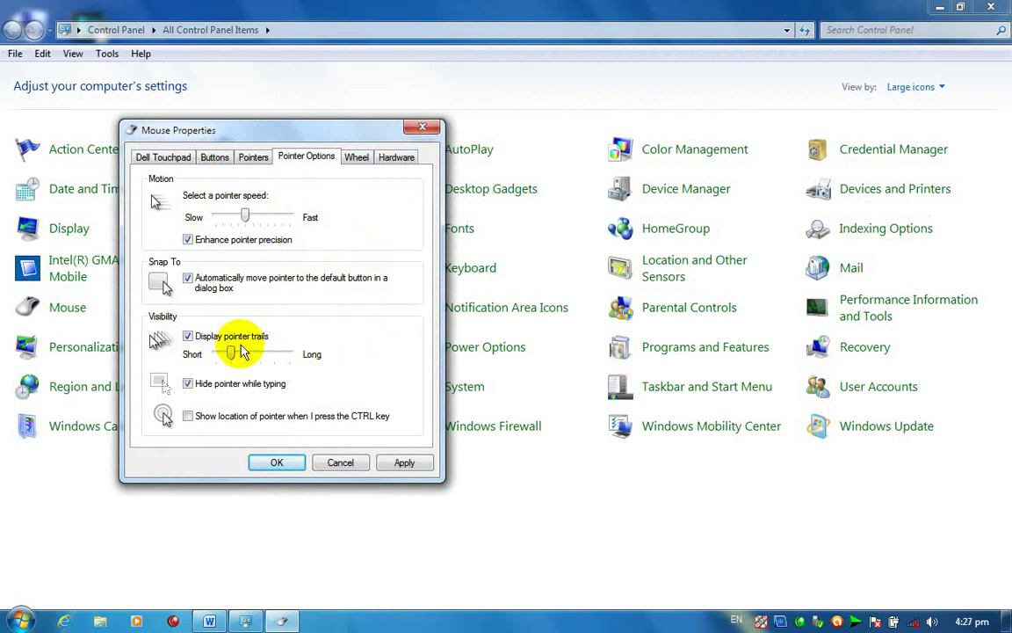
{"action": "left_click", "coordinate": [190, 335]}
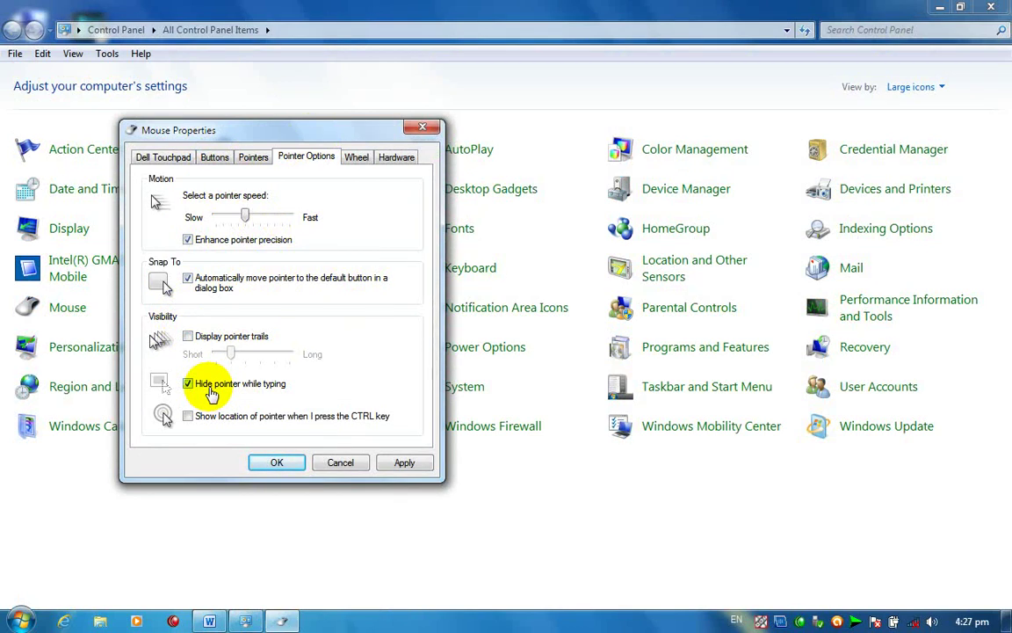
- Switch to Word, add more sample text with =rand() to check pointer hiding while typing, and return to the Control Panel
{"action": "left_click", "coordinate": [209, 619]}
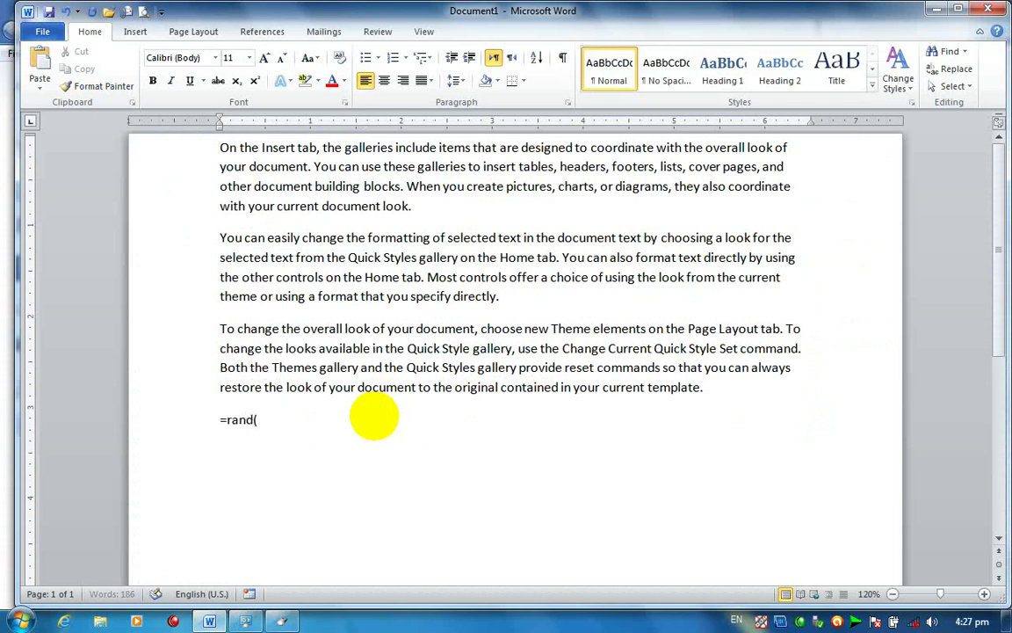
{"action": "key", "text": "Return"}
{"action": "key", "text": "alt+Tab"}
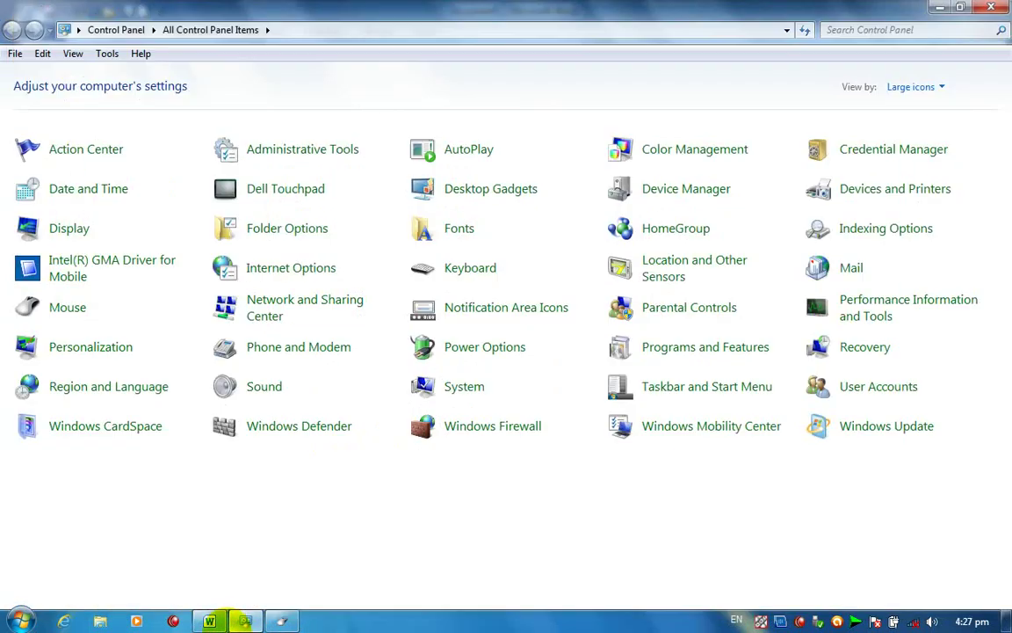
- Turn off Hide pointer while typing, apply and confirm the change, and switch to the Word document to try it
{"action": "left_click", "coordinate": [95, 330]}
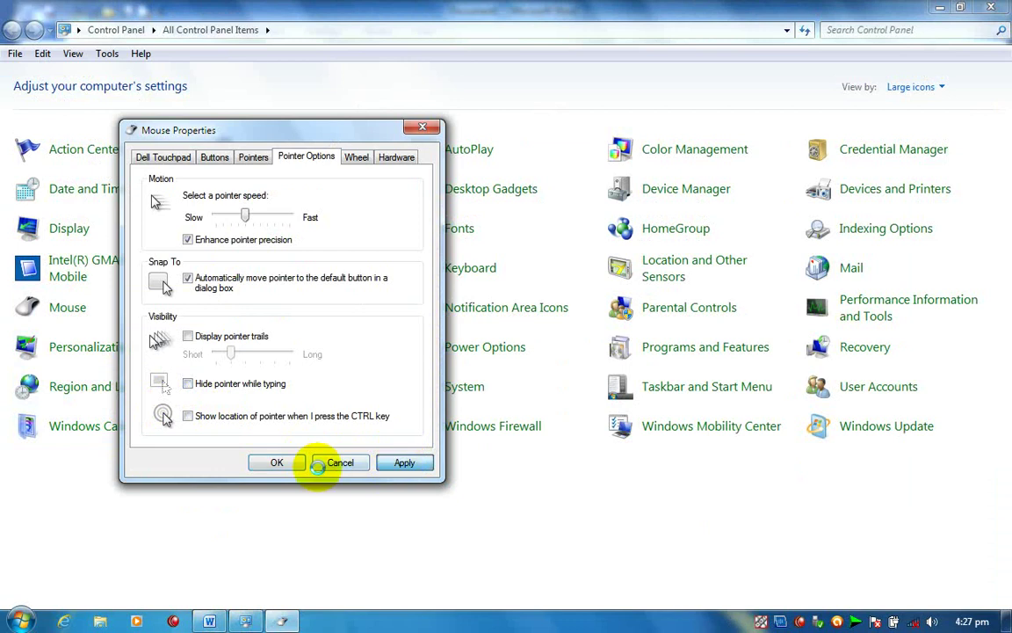
{"action": "left_click", "coordinate": [280, 463]}
{"action": "left_click", "coordinate": [211, 621]}
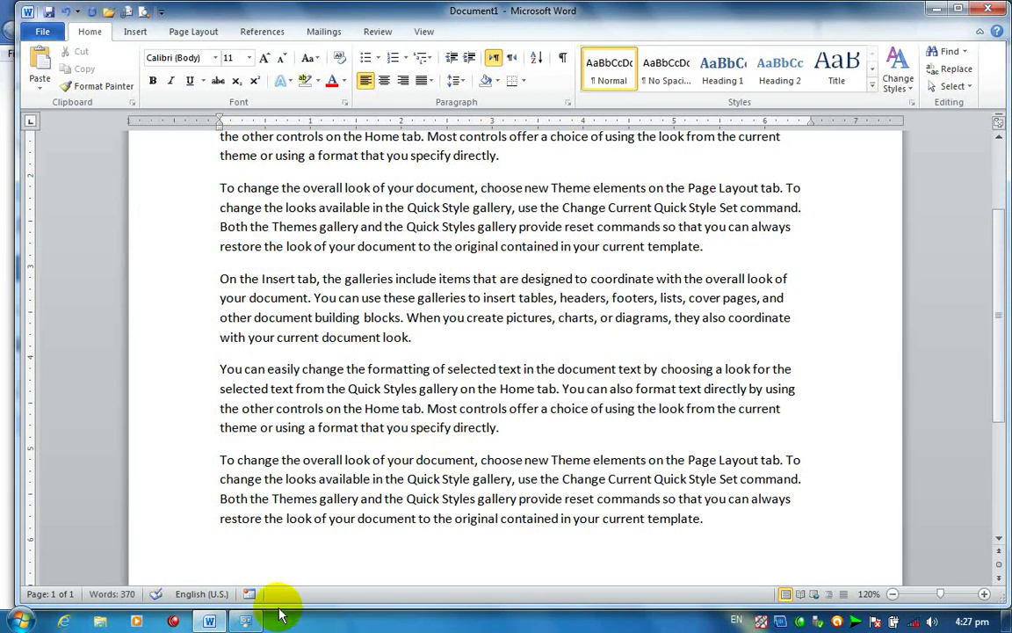
- Enable Hide pointer while typing and Show location of pointer when I press the CTRL key in the Mouse pointer options, and confirm
{"action": "left_click", "coordinate": [250, 616]}
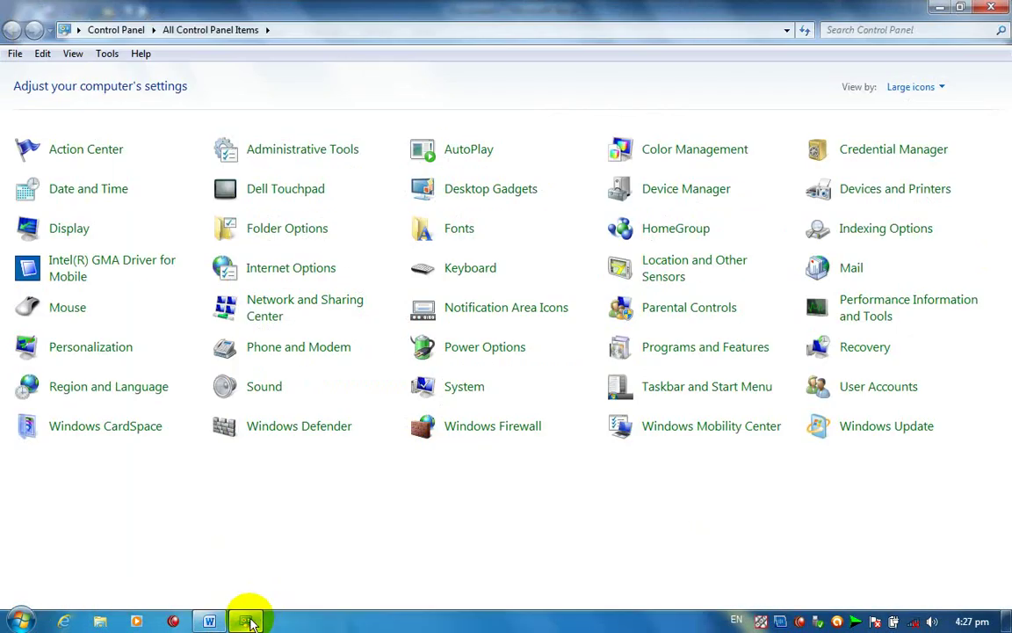
{"action": "left_click", "coordinate": [80, 308]}
{"action": "left_click", "coordinate": [208, 58]}
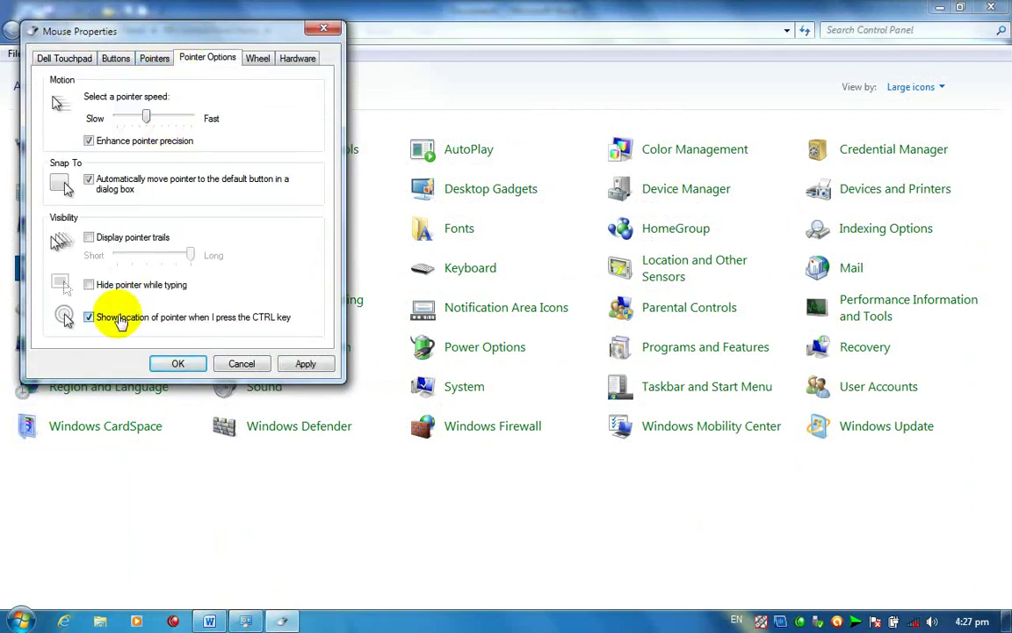
{"action": "left_click", "coordinate": [98, 283]}
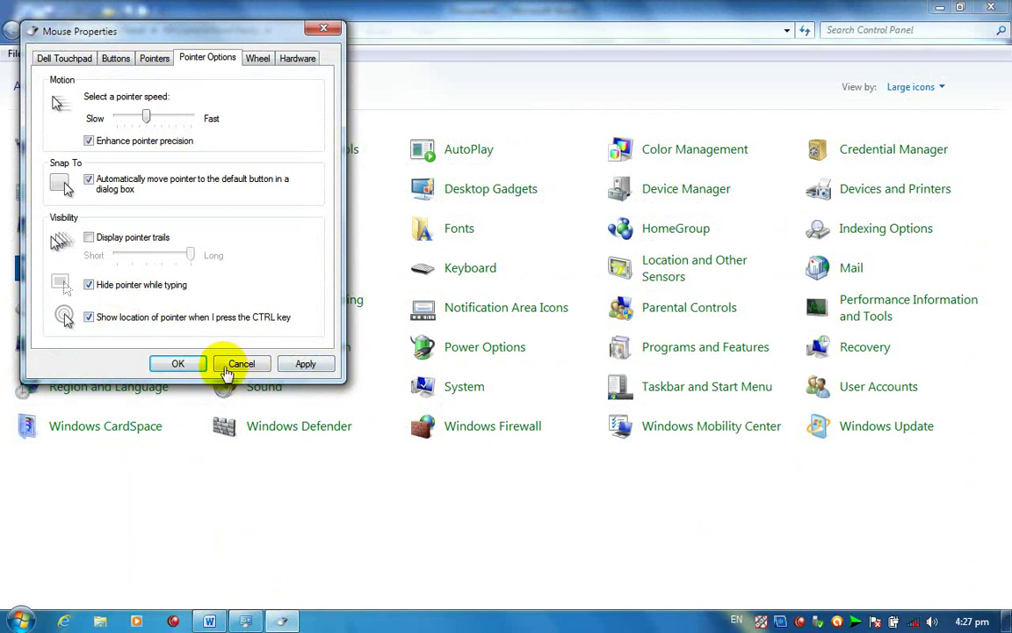
{"action": "left_click", "coordinate": [303, 363]}
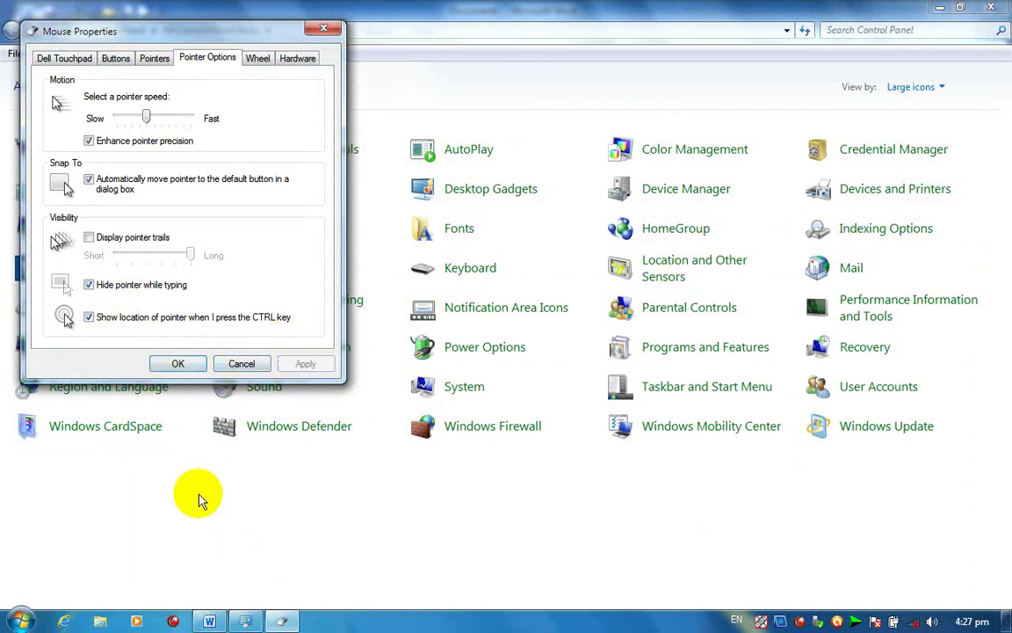
{"action": "key", "text": "Return"}
- Add another block of =rand() sample text in Word, and locate the hidden pointer with the location circle
{"action": "left_click", "coordinate": [210, 621]}
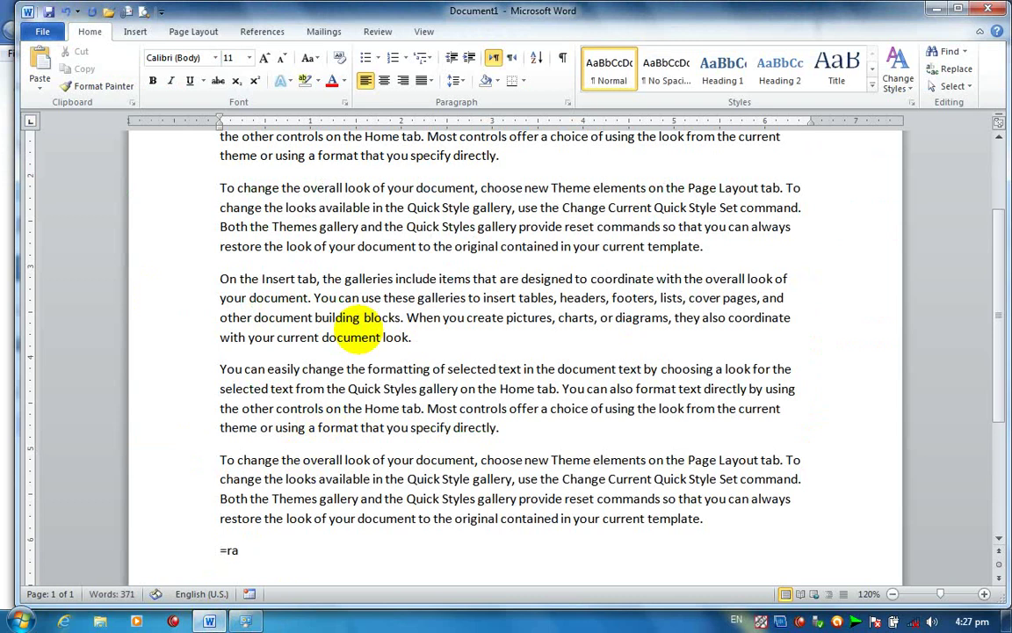
{"action": "key", "text": "Return"}
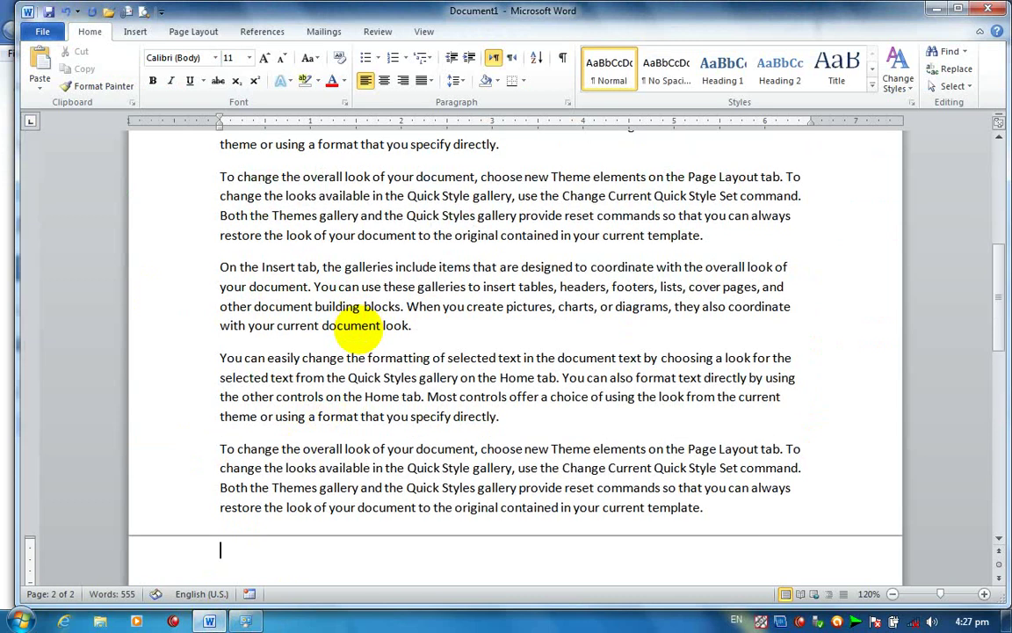
{"action": "left_click", "coordinate": [351, 325]}
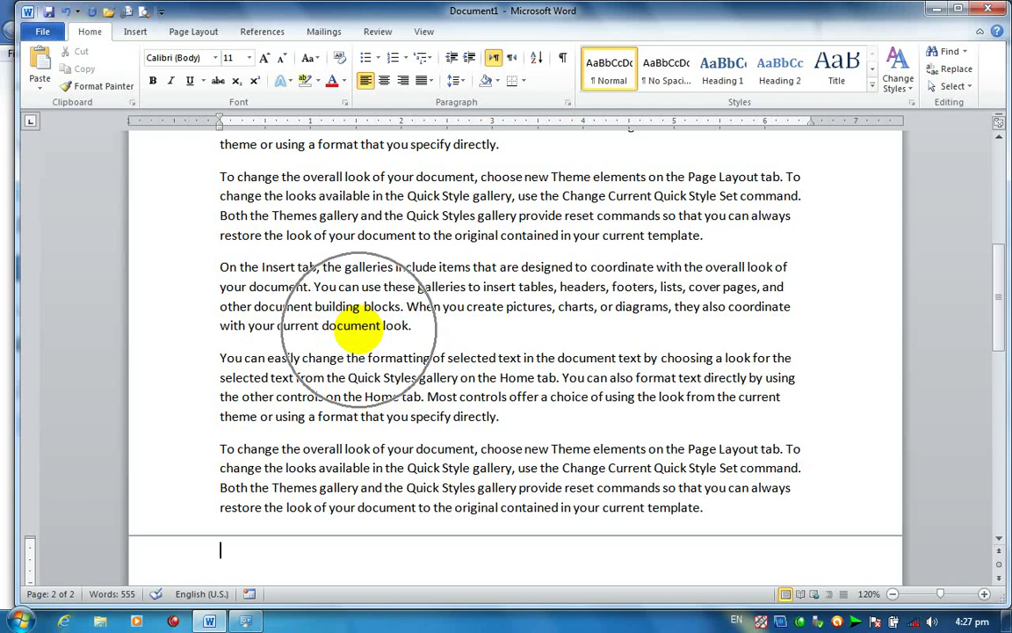
- Close the Word document without saving, and view the Wheel scrolling settings in the Mouse properties
{"action": "left_click", "coordinate": [988, 8]}
{"action": "left_click", "coordinate": [511, 325]}
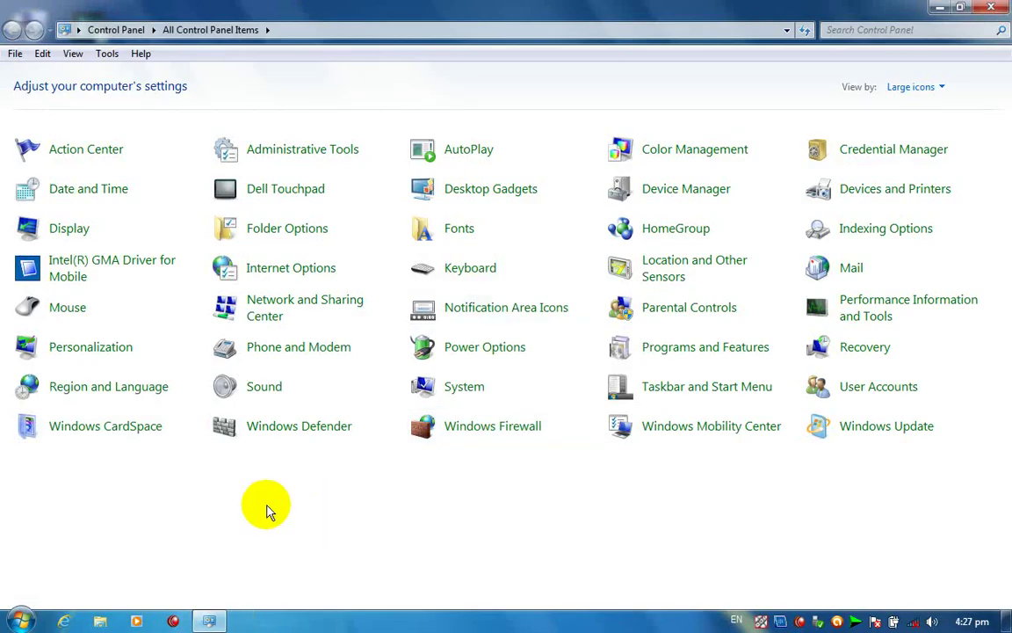
{"action": "left_click", "coordinate": [53, 312]}
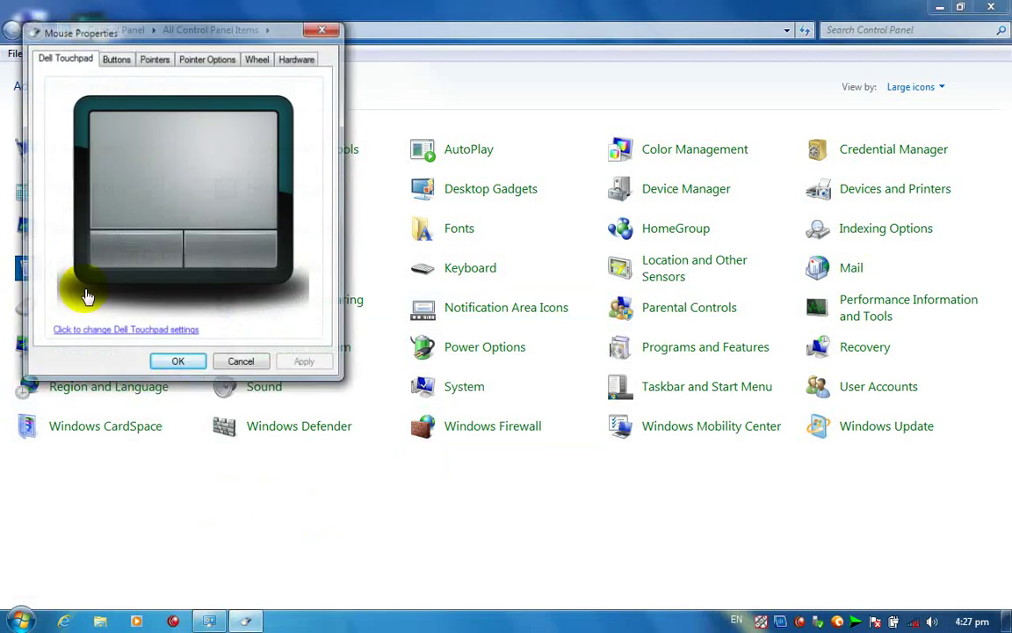
{"action": "left_click", "coordinate": [204, 57]}
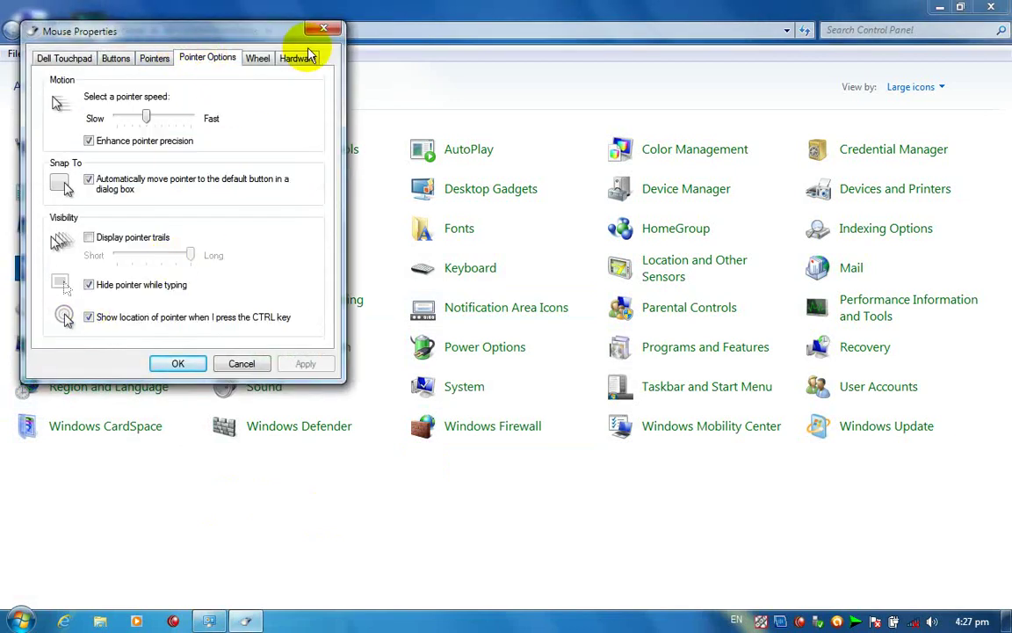
{"action": "left_click", "coordinate": [261, 59]}
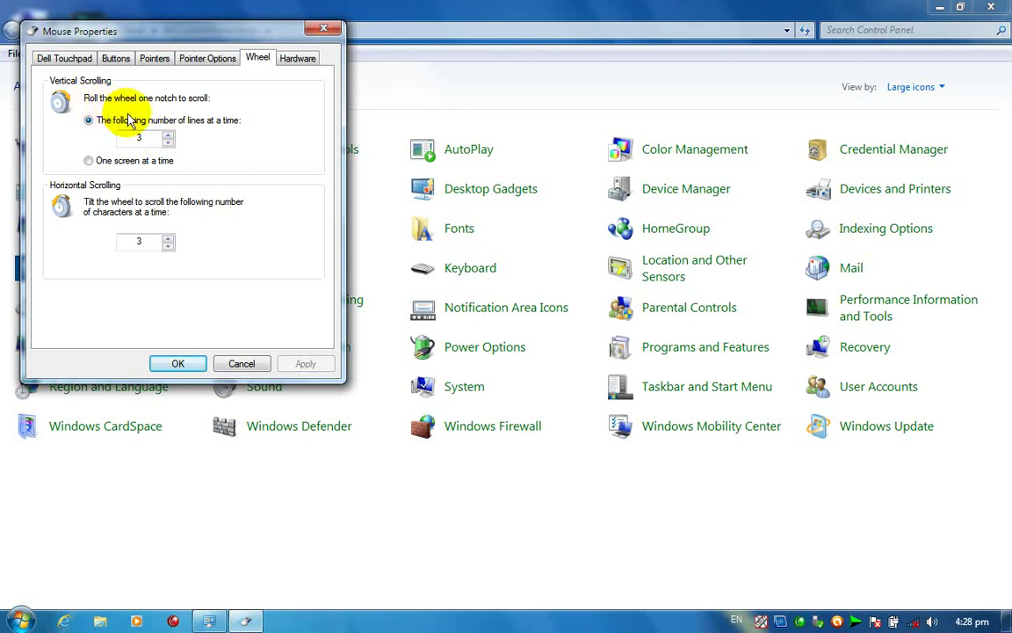
{"action": "left_click", "coordinate": [174, 363]}
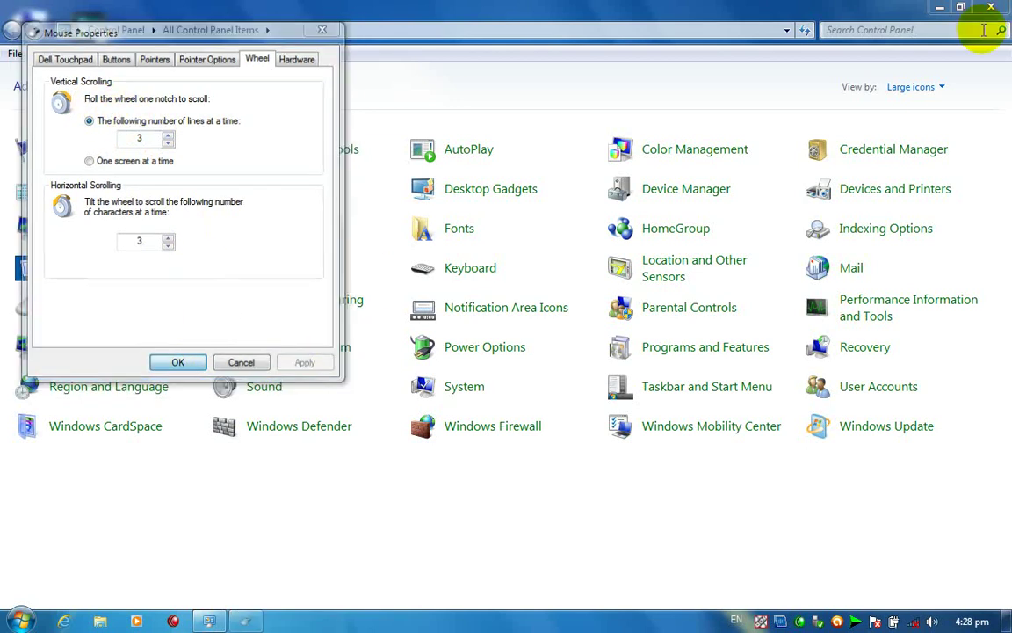
- Close the Control Panel and open a blank Excel workbook, scrolling its sheet to test the wheel's lines per notch
{"action": "left_click", "coordinate": [991, 7]}
{"action": "left_click", "coordinate": [20, 621]}
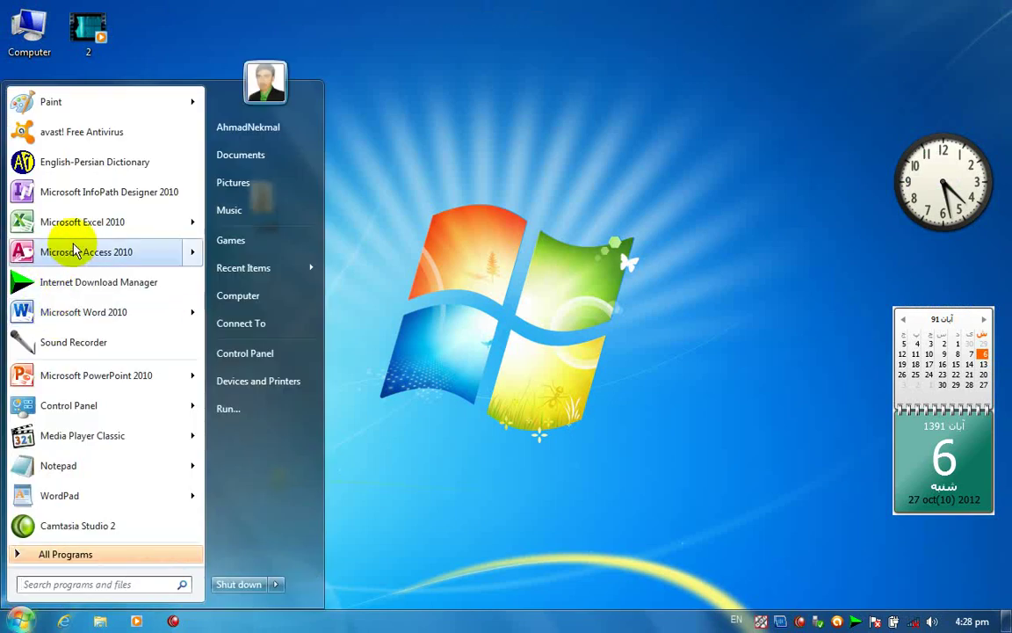
{"action": "left_click", "coordinate": [50, 221]}
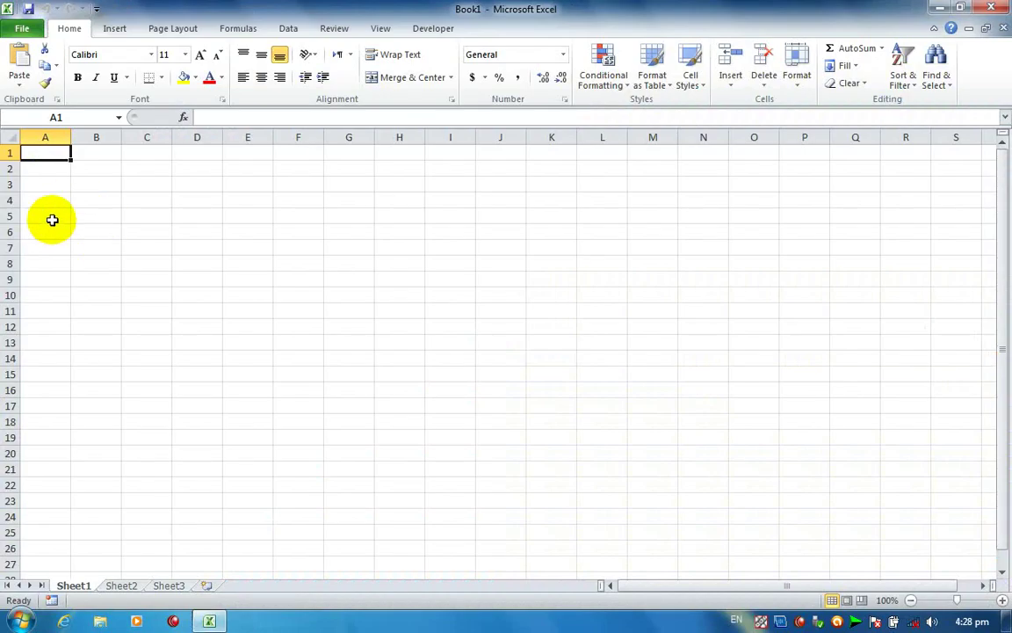
{"action": "left_click", "coordinate": [44, 245]}
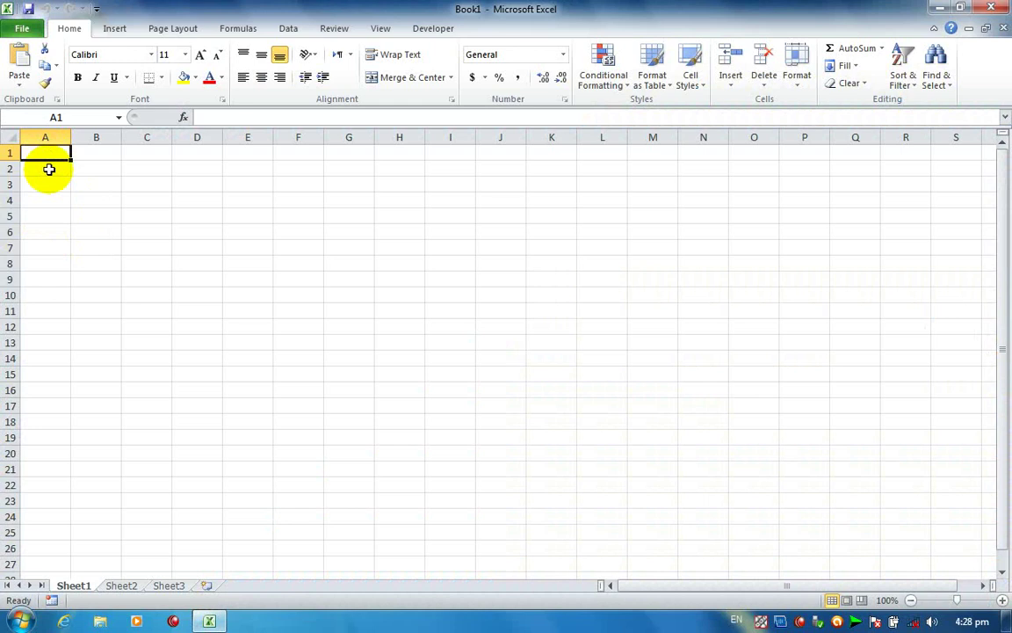
{"action": "scroll", "coordinate": [48, 169], "scroll_direction": "down", "scroll_amount": 1}
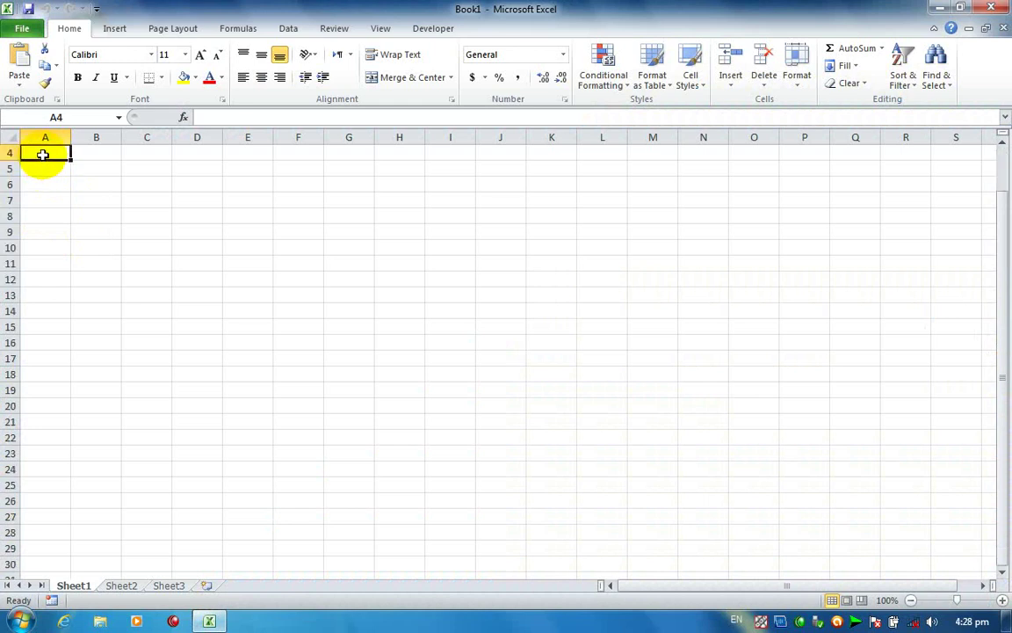
{"action": "scroll", "coordinate": [42, 155], "scroll_direction": "down", "scroll_amount": 1}
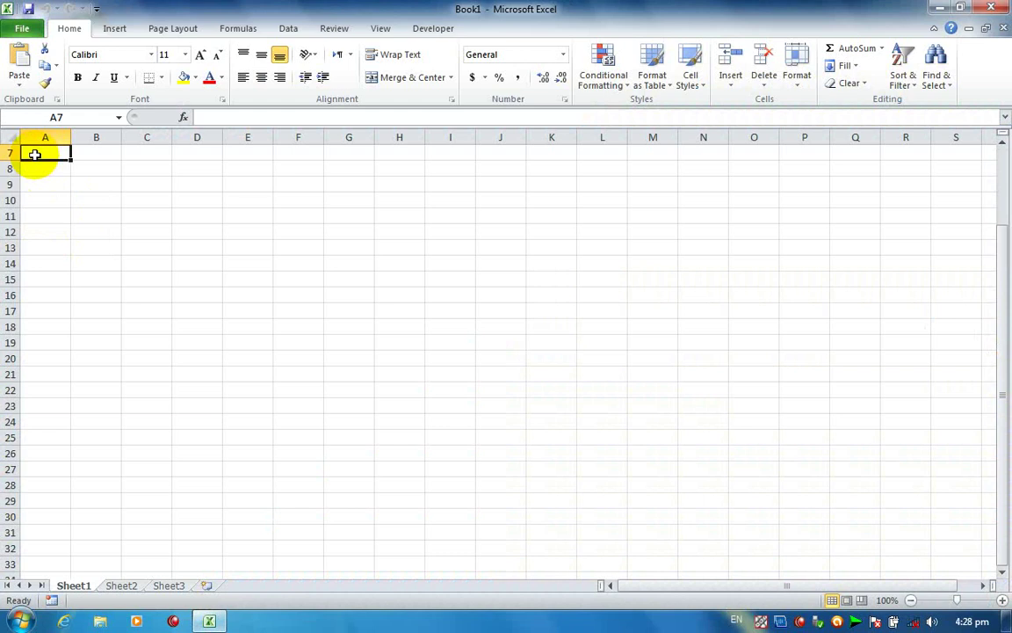
{"action": "scroll", "coordinate": [34, 155], "scroll_direction": "down", "scroll_amount": 1}
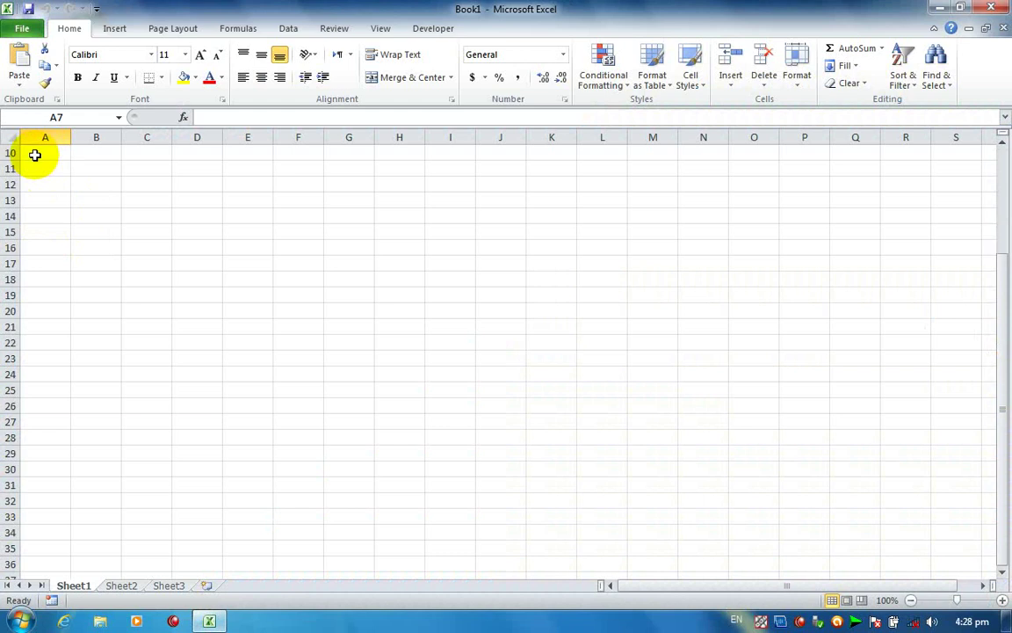
{"action": "scroll", "coordinate": [34, 155], "scroll_direction": "up", "scroll_amount": 3}
- Fill the range A1:A11 with the value 1 in one entry
{"action": "left_click_drag", "start_coordinate": [33, 157], "coordinate": [37, 290]}
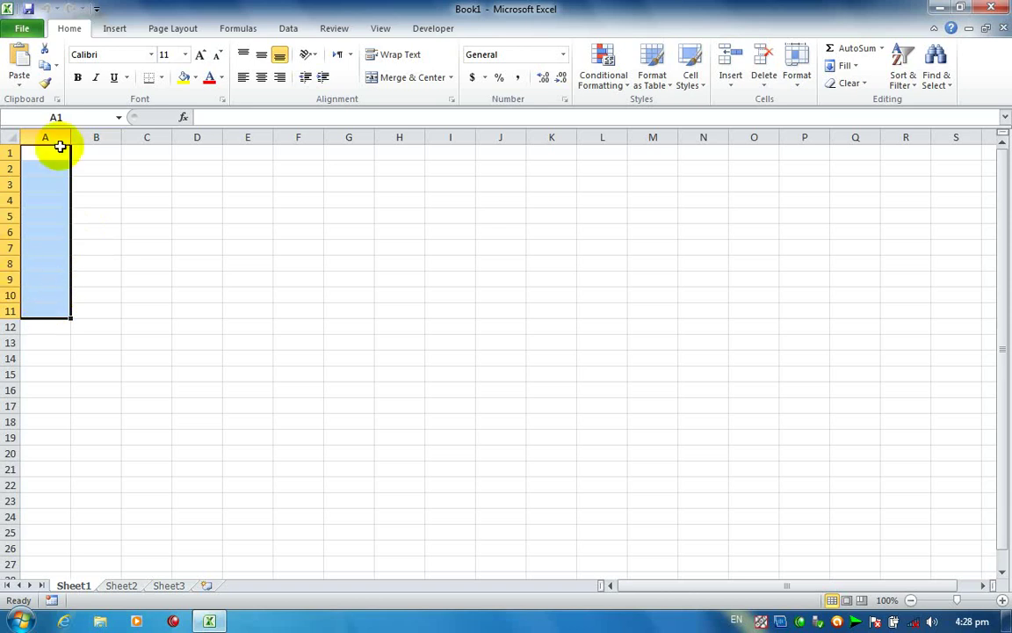
{"action": "type", "text": "1"}
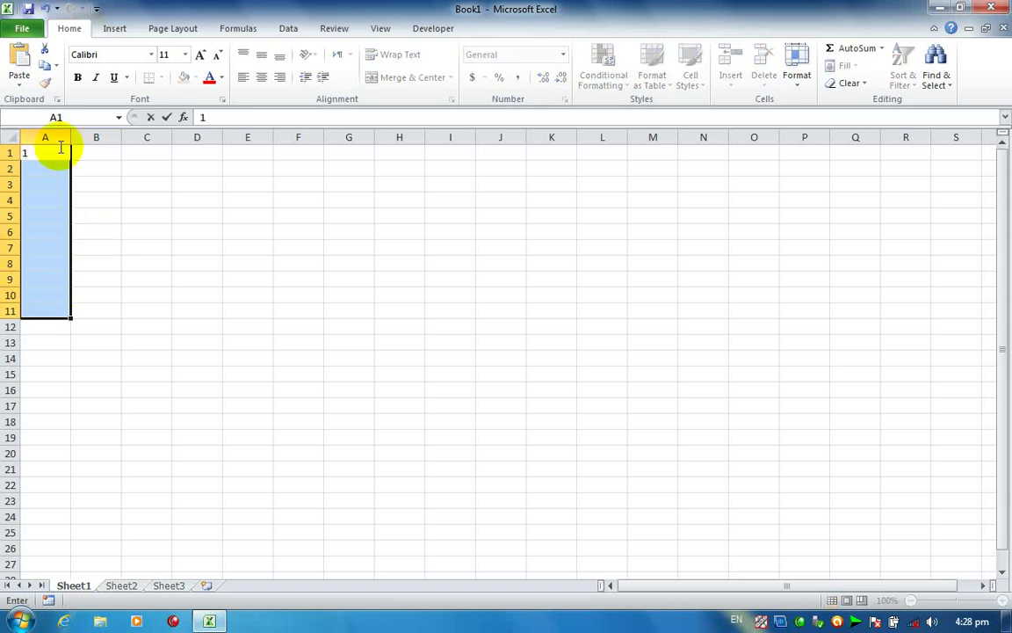
{"action": "key", "text": "ctrl+Return"}
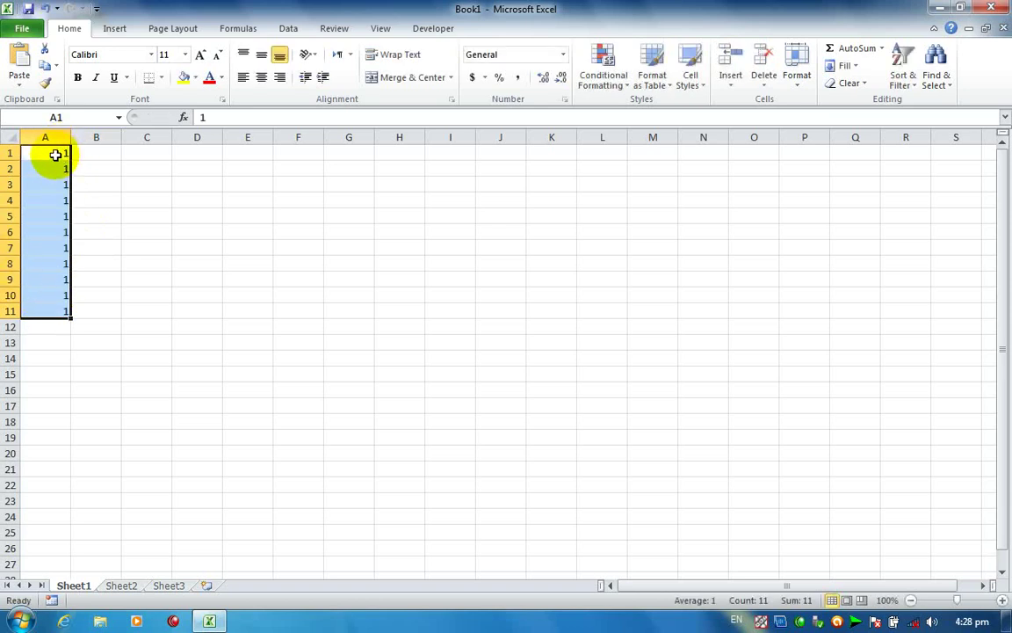
- Color the numbers red in A1:A3, blue in A4:A6 and light blue in A7:A9
{"action": "left_click_drag", "start_coordinate": [56, 155], "coordinate": [58, 182]}
{"action": "left_click", "coordinate": [210, 78]}
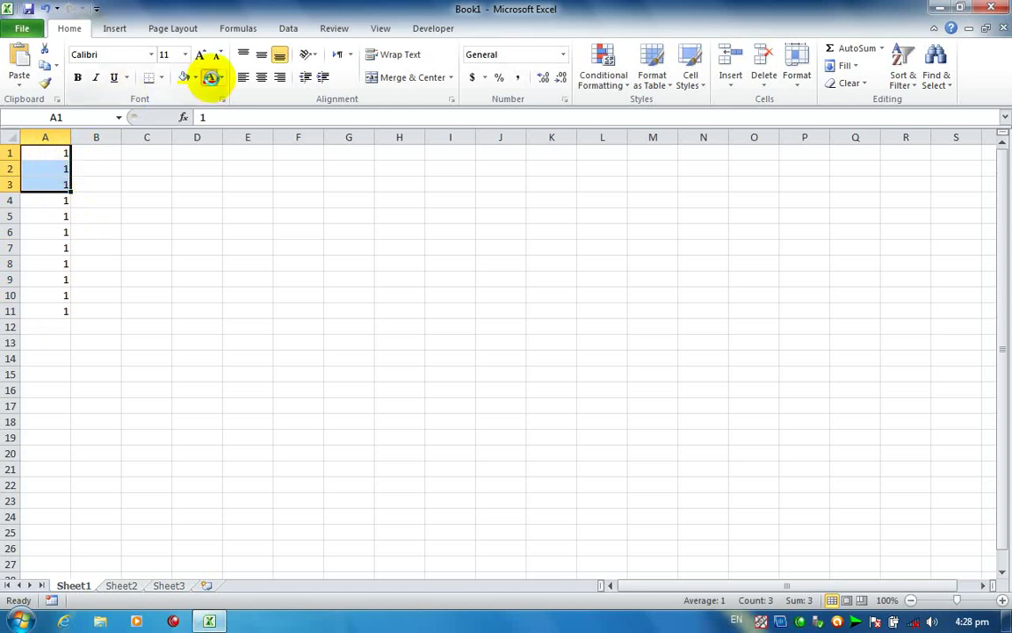
{"action": "left_click_drag", "start_coordinate": [52, 204], "coordinate": [53, 228]}
{"action": "left_click", "coordinate": [220, 78]}
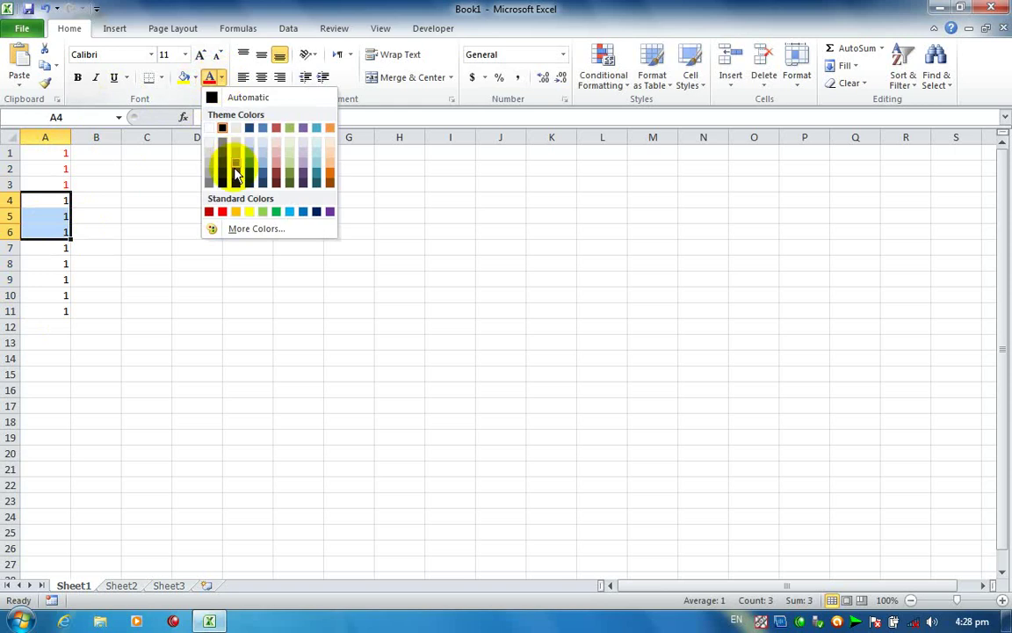
{"action": "left_click", "coordinate": [230, 150]}
{"action": "left_click_drag", "start_coordinate": [55, 251], "coordinate": [63, 281]}
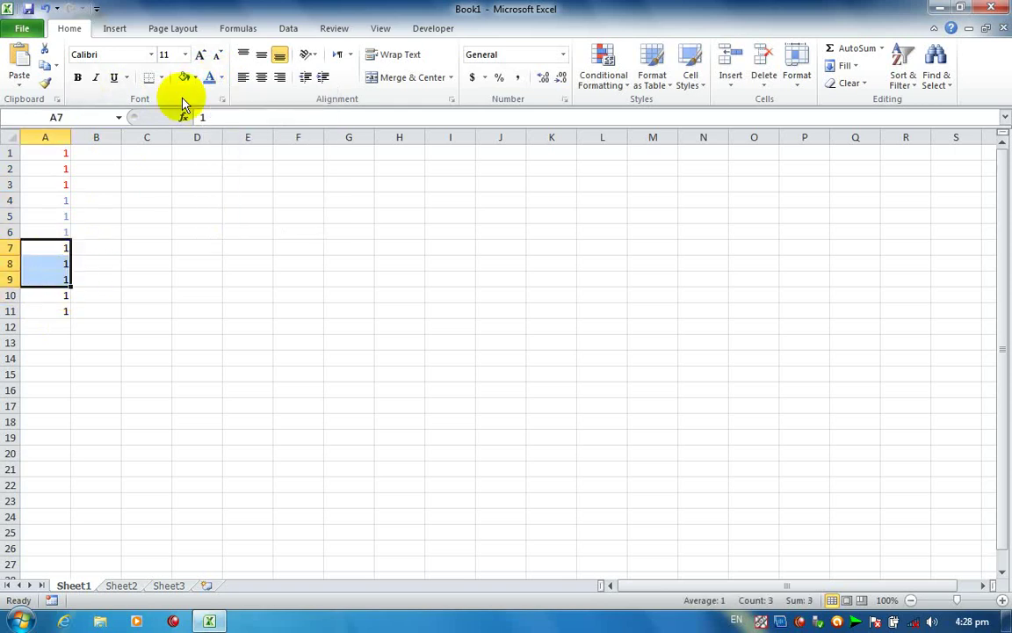
{"action": "left_click", "coordinate": [222, 78]}
{"action": "left_click", "coordinate": [289, 212]}
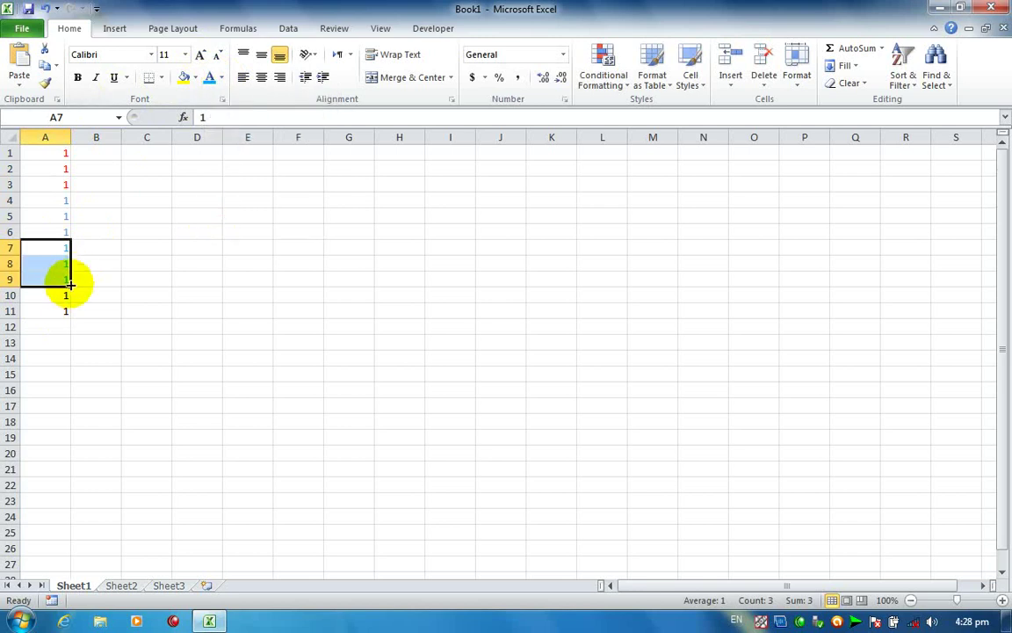
- Fill cells A2:A11 with yellow, and scroll the sheet from cell A3 to observe the lines moved per wheel notch
{"action": "left_click_drag", "start_coordinate": [61, 294], "coordinate": [61, 306]}
{"action": "left_click_drag", "start_coordinate": [55, 172], "coordinate": [54, 311]}
{"action": "left_click", "coordinate": [194, 76]}
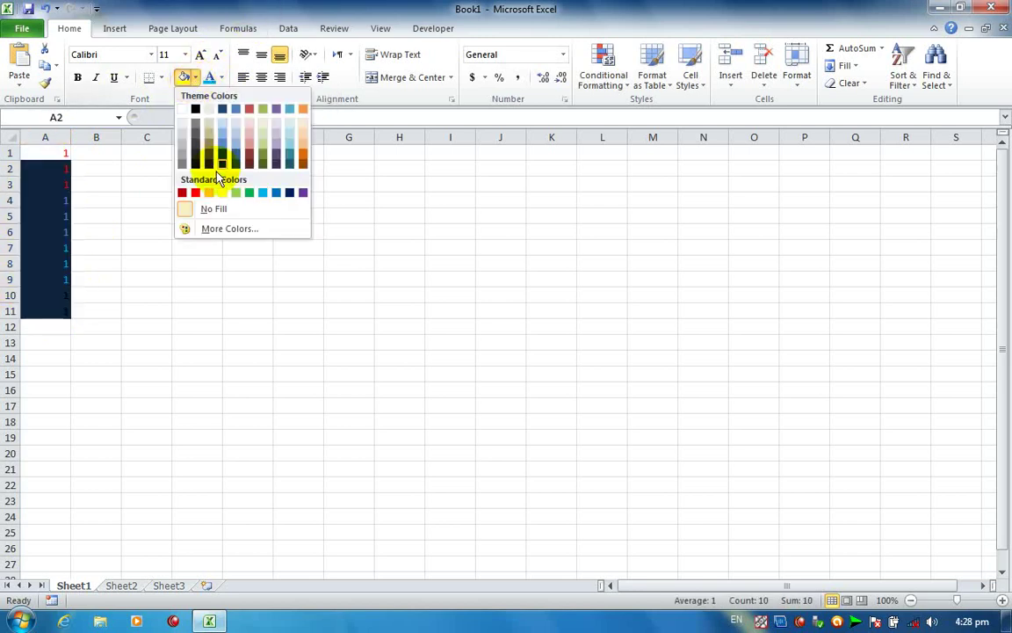
{"action": "left_click", "coordinate": [219, 193]}
{"action": "left_click", "coordinate": [147, 183]}
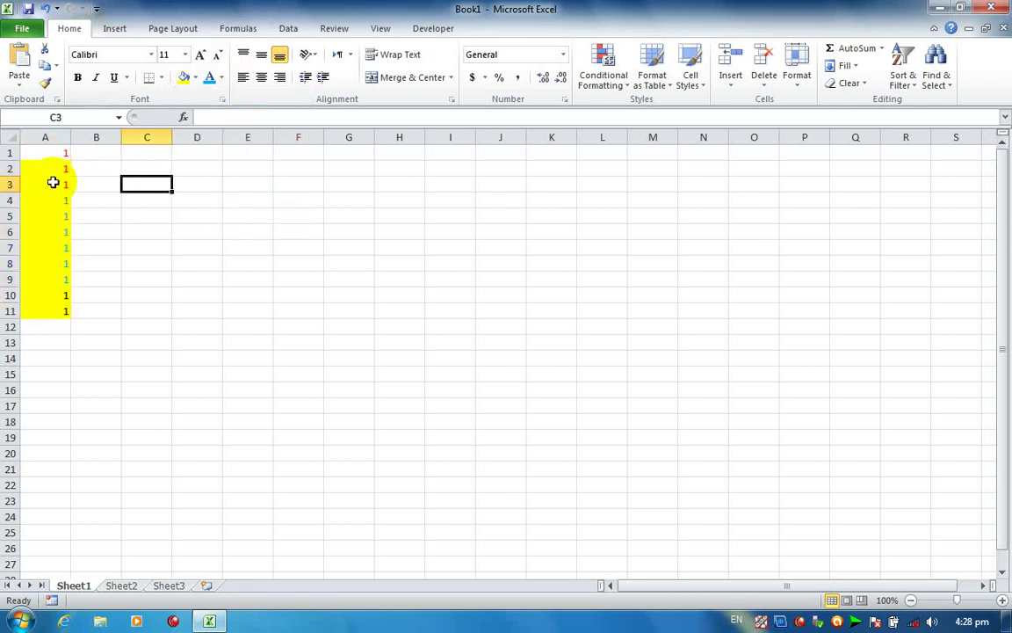
{"action": "left_click", "coordinate": [55, 182]}
{"action": "scroll", "coordinate": [62, 181], "scroll_direction": "down", "scroll_amount": 1}
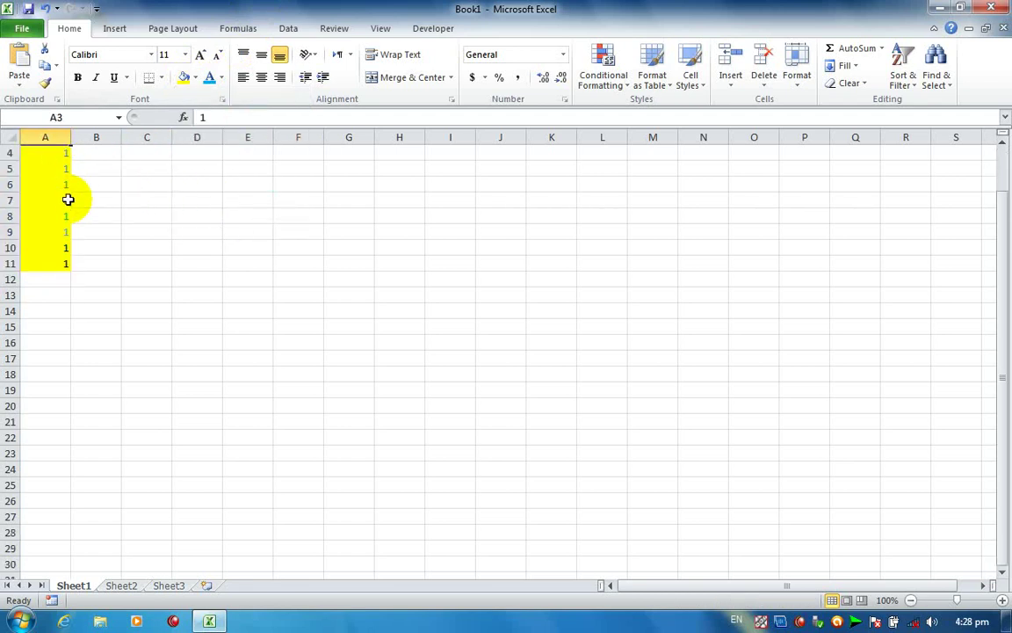
{"action": "scroll", "coordinate": [68, 199], "scroll_direction": "up", "scroll_amount": 1}
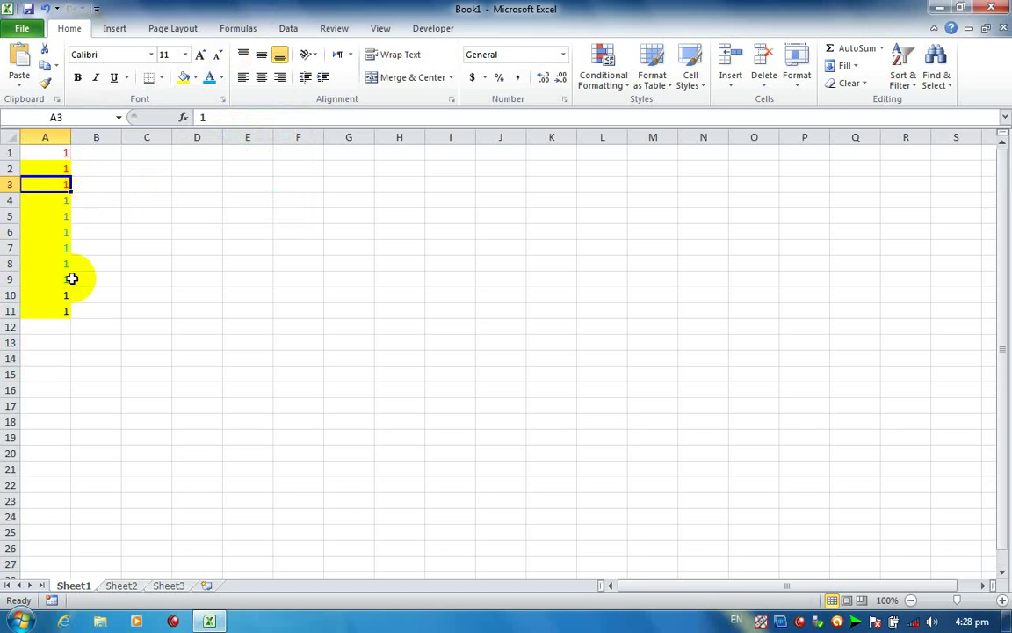
- Run main.cpl, set the mouse wheel's vertical scrolling to One screen at a time, apply it, and test it in the Excel sheet
{"action": "left_click", "coordinate": [11, 624]}
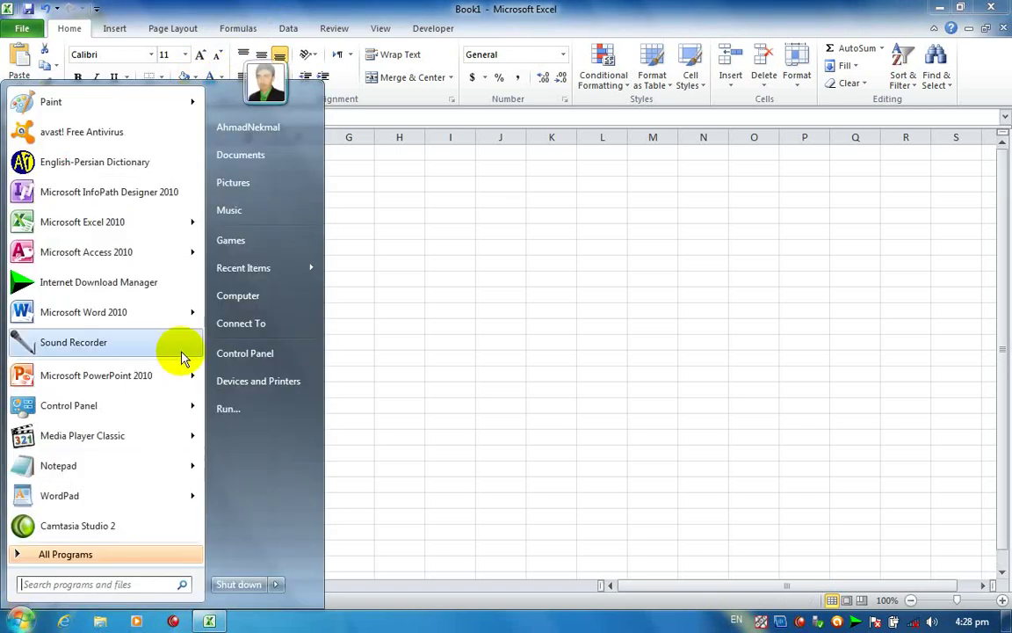
{"action": "left_click", "coordinate": [253, 409]}
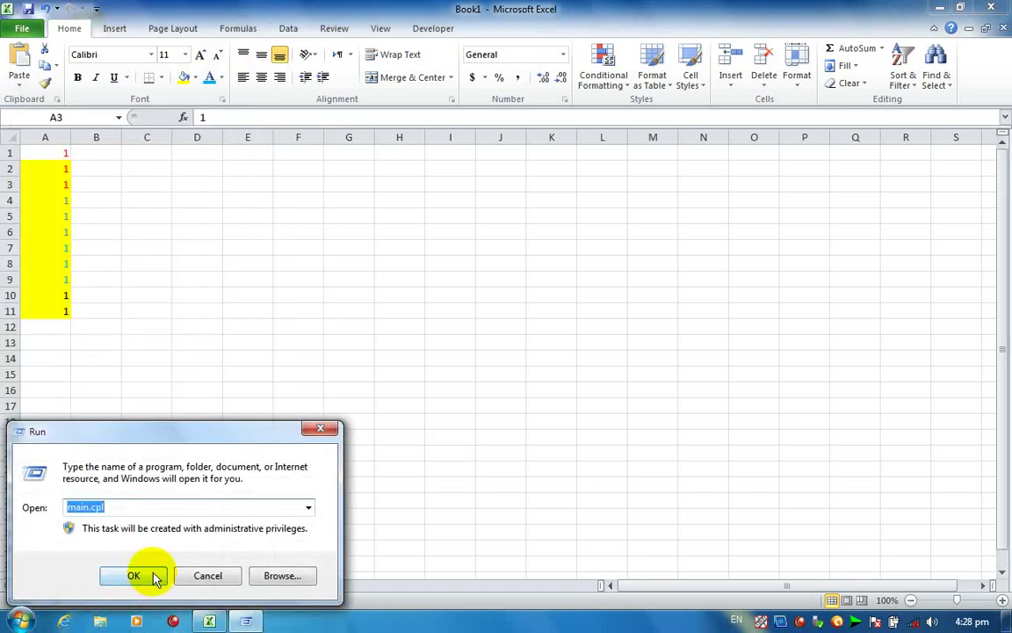
{"action": "left_click", "coordinate": [133, 575]}
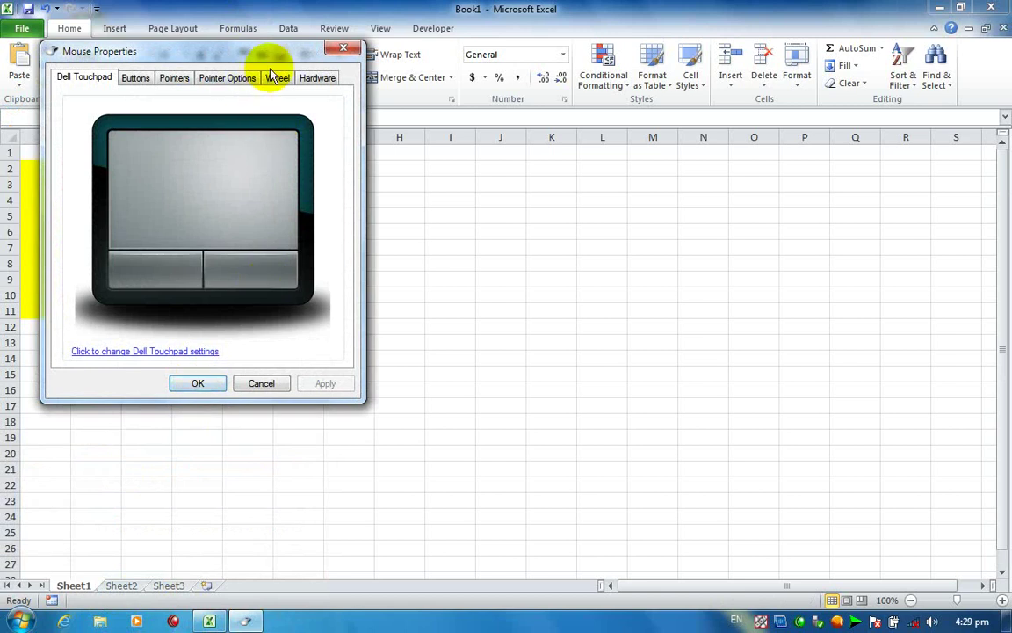
{"action": "left_click", "coordinate": [275, 77]}
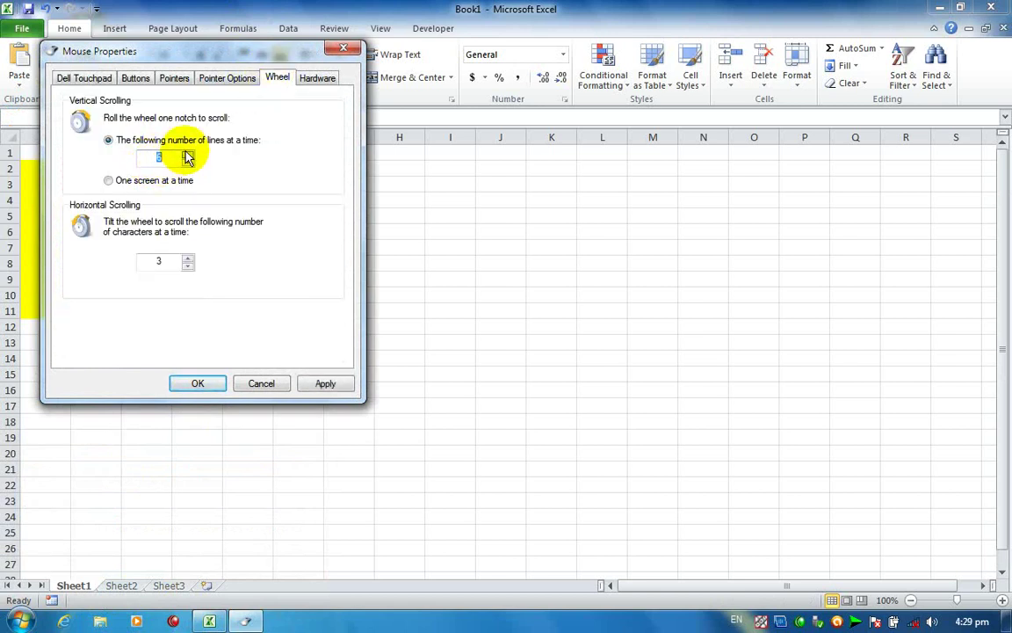
{"action": "left_click", "coordinate": [136, 182]}
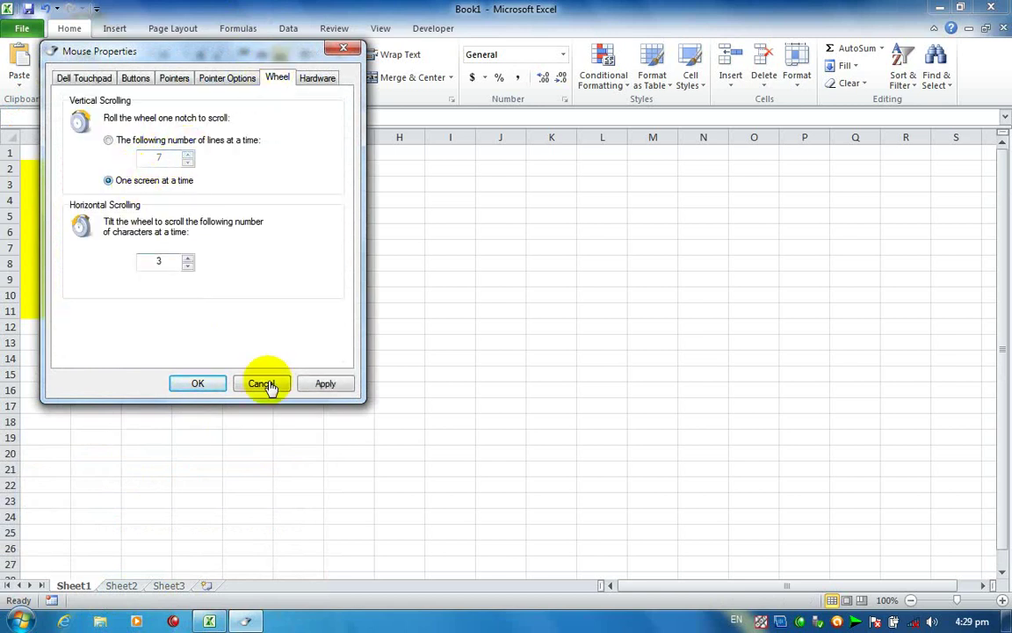
{"action": "left_click", "coordinate": [325, 383]}
{"action": "left_click", "coordinate": [204, 384]}
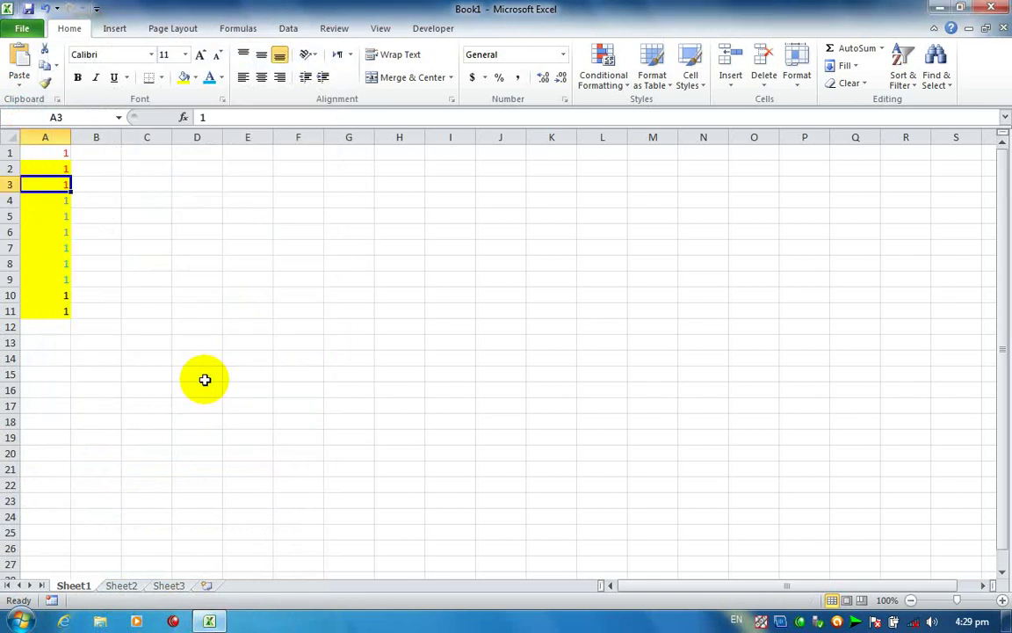
{"action": "scroll", "coordinate": [205, 379], "scroll_direction": "down", "scroll_amount": 13}
{"action": "scroll", "coordinate": [202, 379], "scroll_direction": "up", "scroll_amount": 6}
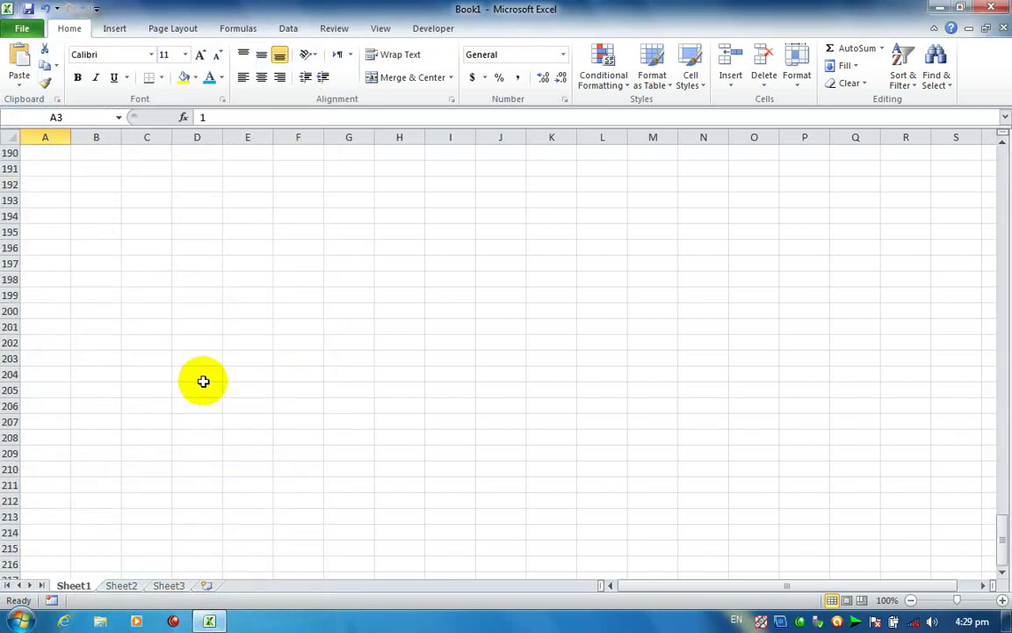
- Open a new Word document and insert page breaks until it has 11 pages
{"action": "left_click", "coordinate": [19, 621]}
{"action": "left_click", "coordinate": [72, 317]}
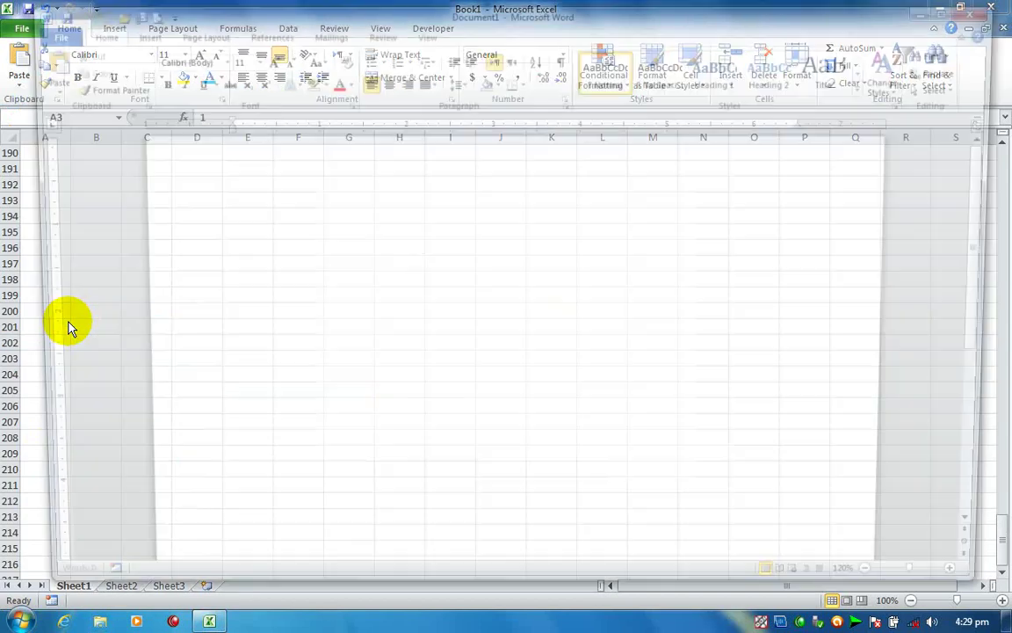
{"action": "key", "text": "Return"}
{"action": "key", "text": "Return"}
{"action": "key", "text": "Return"}
{"action": "key", "text": "Return"}
{"action": "key", "text": "Return"}
{"action": "key", "text": "Return"}
{"action": "key", "text": "Return"}
{"action": "key", "text": "Return"}
{"action": "key", "text": "Return"}
{"action": "key", "text": "Return"}
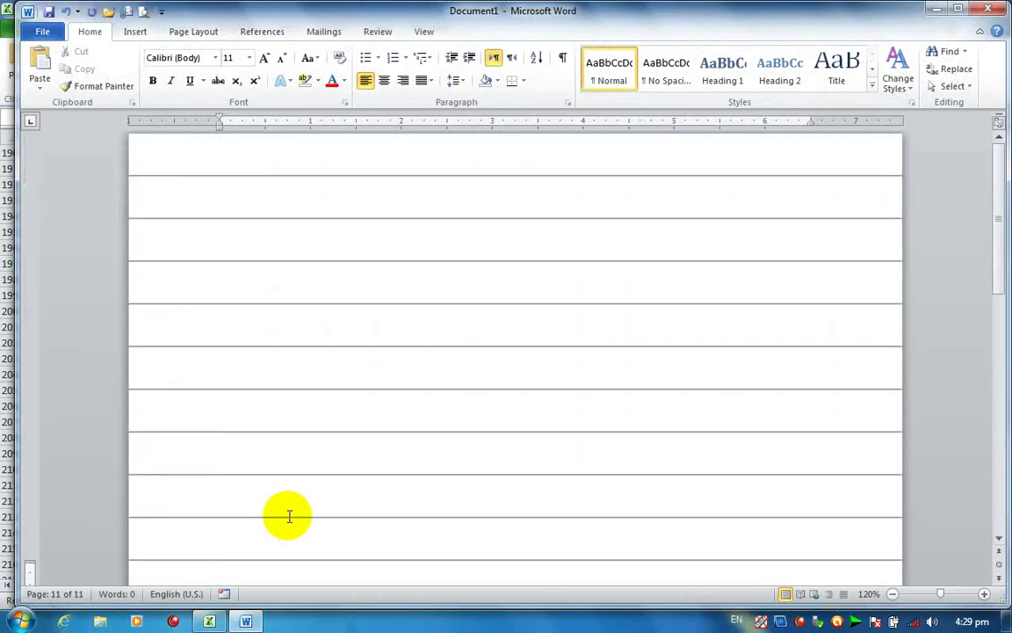
- Open the Word document's header and footer area and scroll through the pages to test one-screen wheel scrolling
{"action": "double_click", "coordinate": [349, 471]}
{"action": "scroll", "coordinate": [319, 351], "scroll_direction": "up", "scroll_amount": 10}
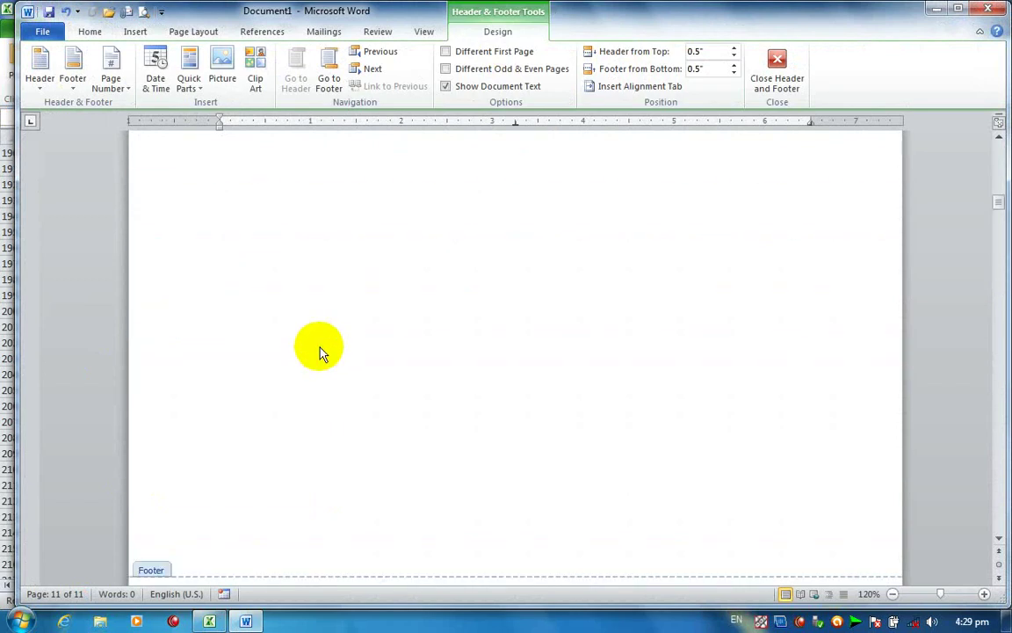
{"action": "scroll", "coordinate": [319, 351], "scroll_direction": "down", "scroll_amount": 10}
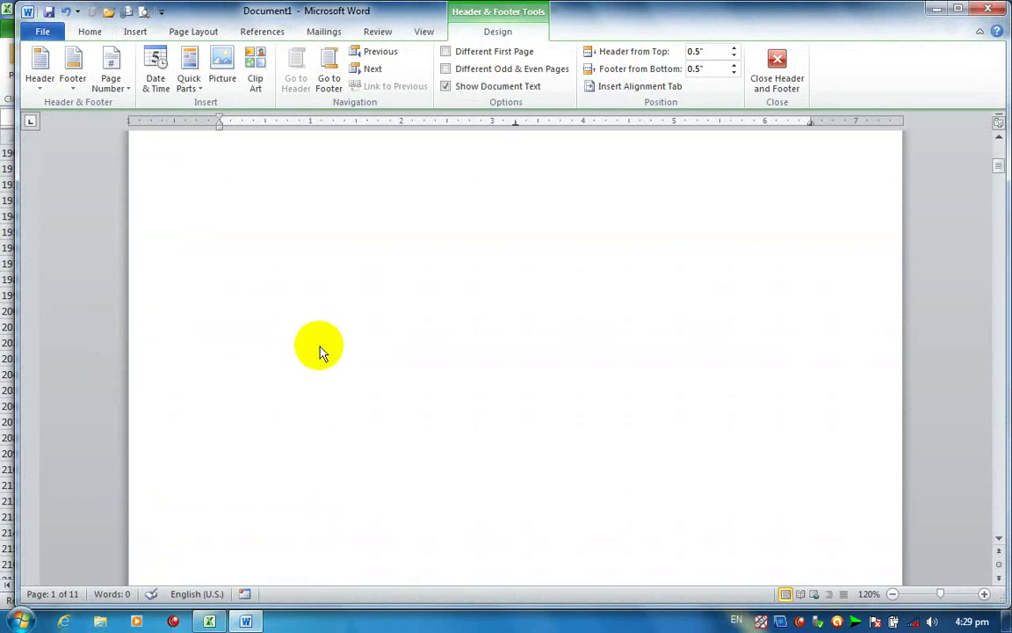
{"action": "scroll", "coordinate": [323, 495], "scroll_direction": "down", "scroll_amount": 5}
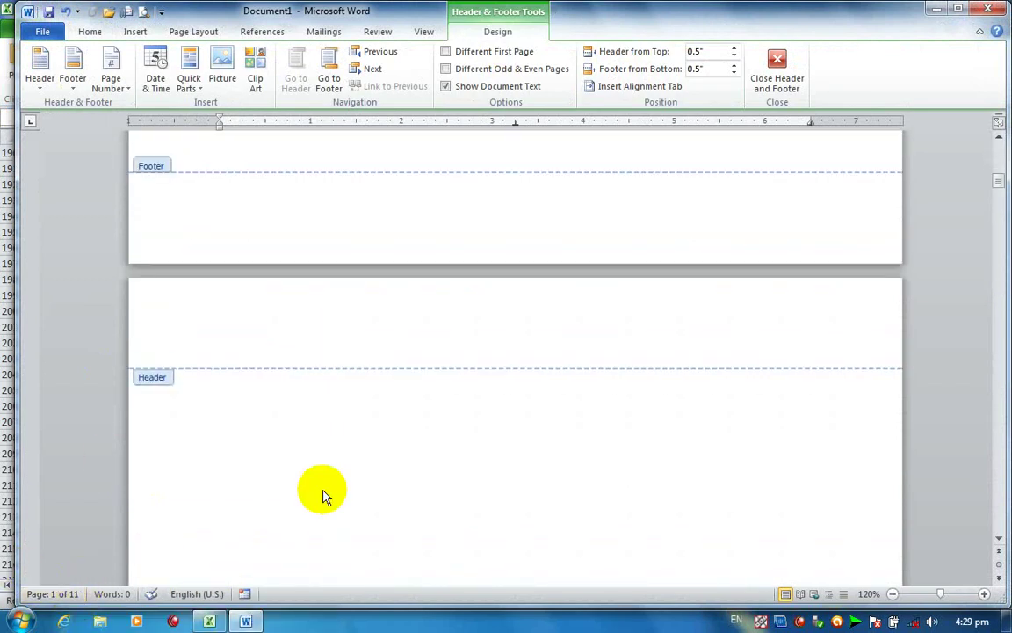
{"action": "scroll", "coordinate": [420, 465], "scroll_direction": "down", "scroll_amount": 5}
{"action": "scroll", "coordinate": [420, 465], "scroll_direction": "down", "scroll_amount": 5}
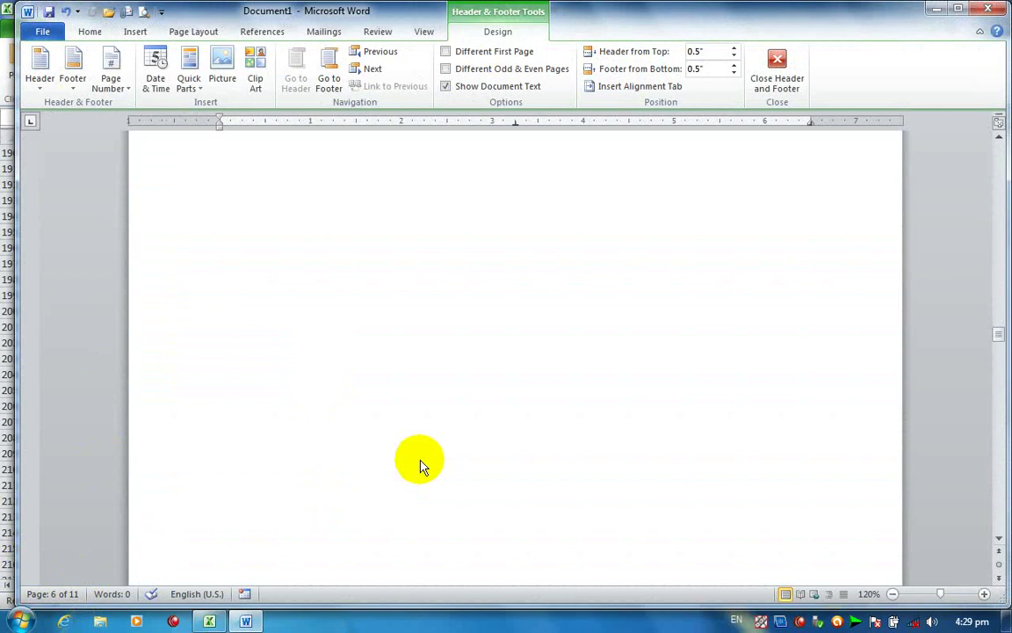
- Close the Word document and the Excel workbook without saving the changes to either
{"action": "left_click", "coordinate": [988, 9]}
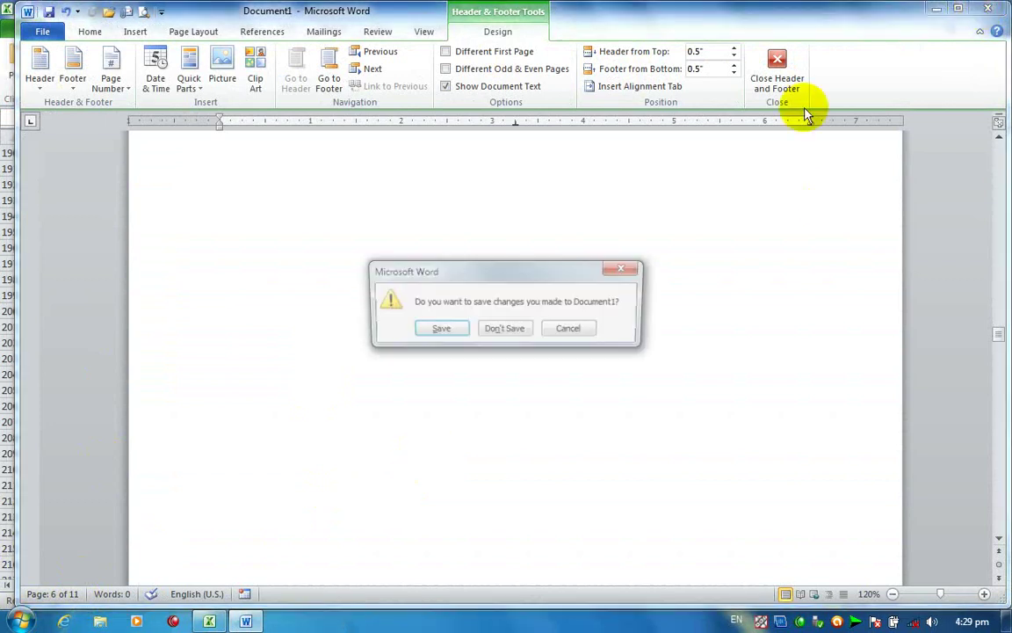
{"action": "left_click", "coordinate": [504, 331]}
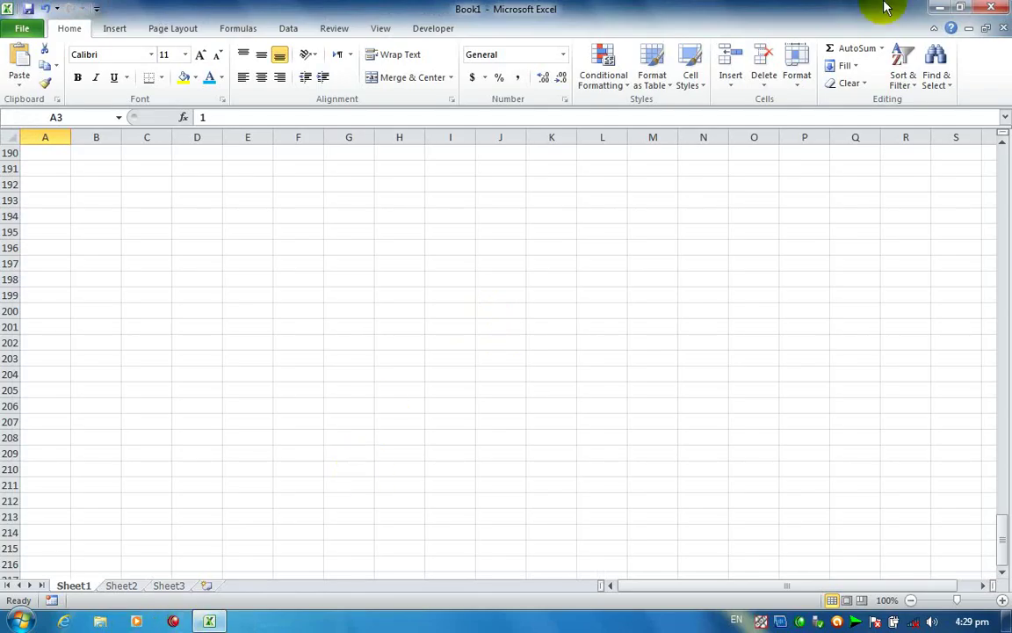
{"action": "left_click", "coordinate": [991, 8]}
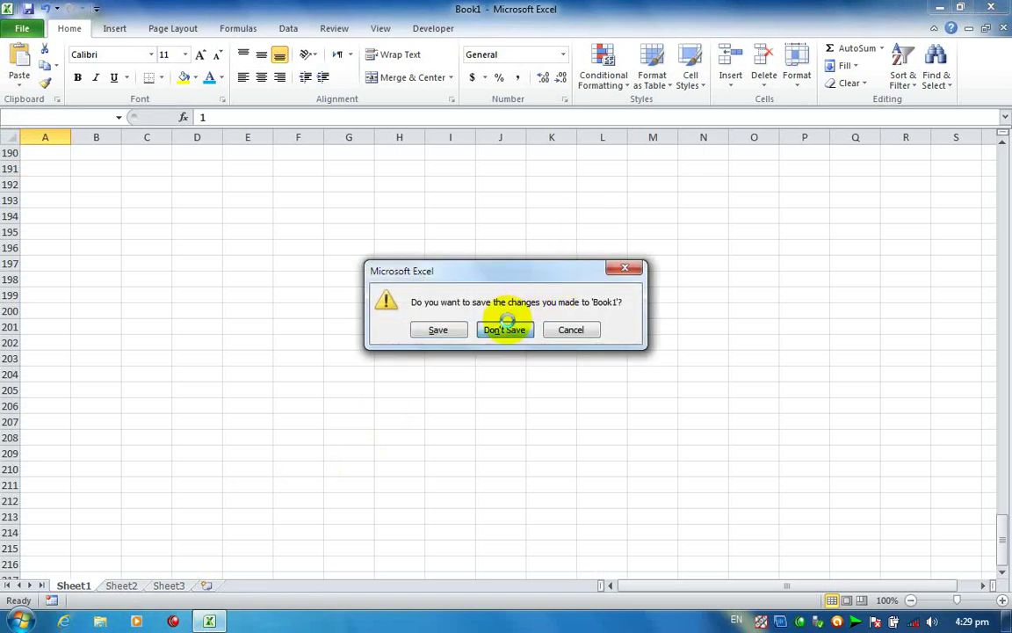
{"action": "left_click", "coordinate": [505, 330]}
- Open the Mouse properties from the Control Panel and set the wheel's vertical scrolling to 3 lines at a time
{"action": "left_click", "coordinate": [19, 621]}
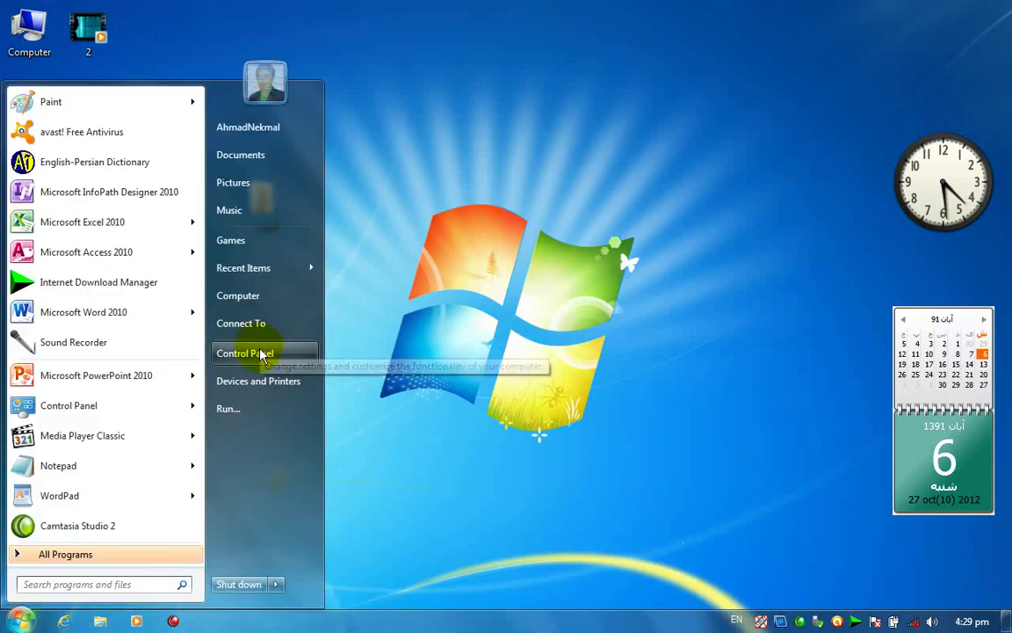
{"action": "left_click", "coordinate": [261, 353]}
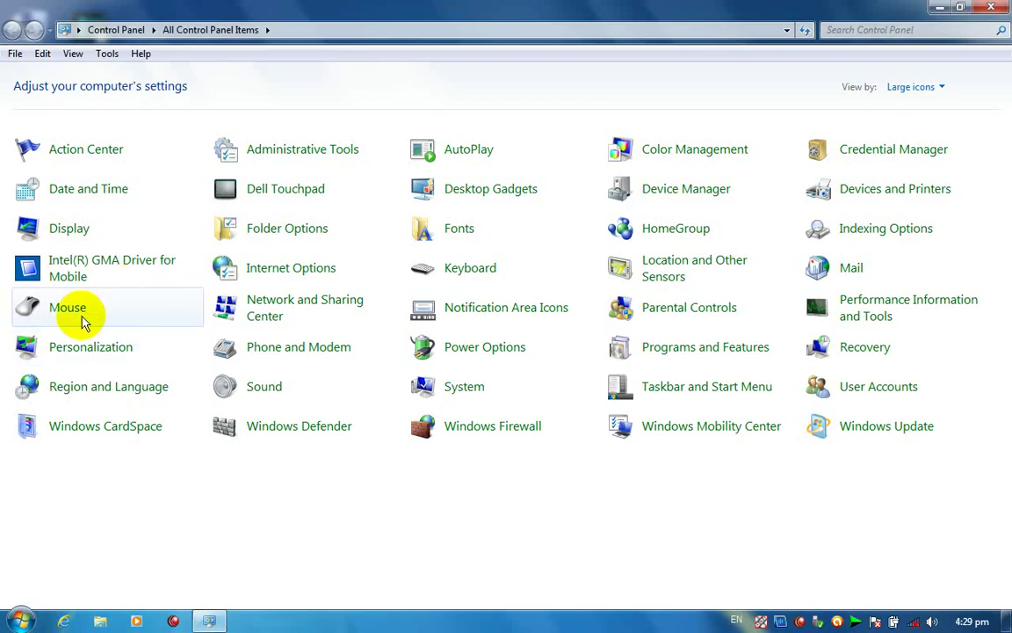
{"action": "left_click", "coordinate": [84, 322]}
{"action": "left_click", "coordinate": [214, 402]}
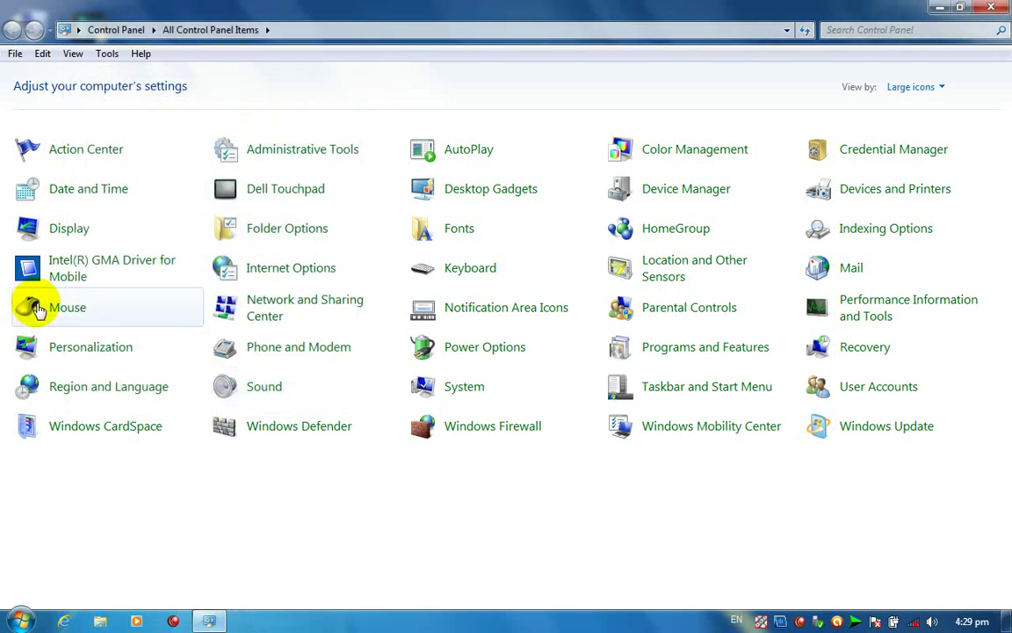
{"action": "left_click", "coordinate": [37, 309]}
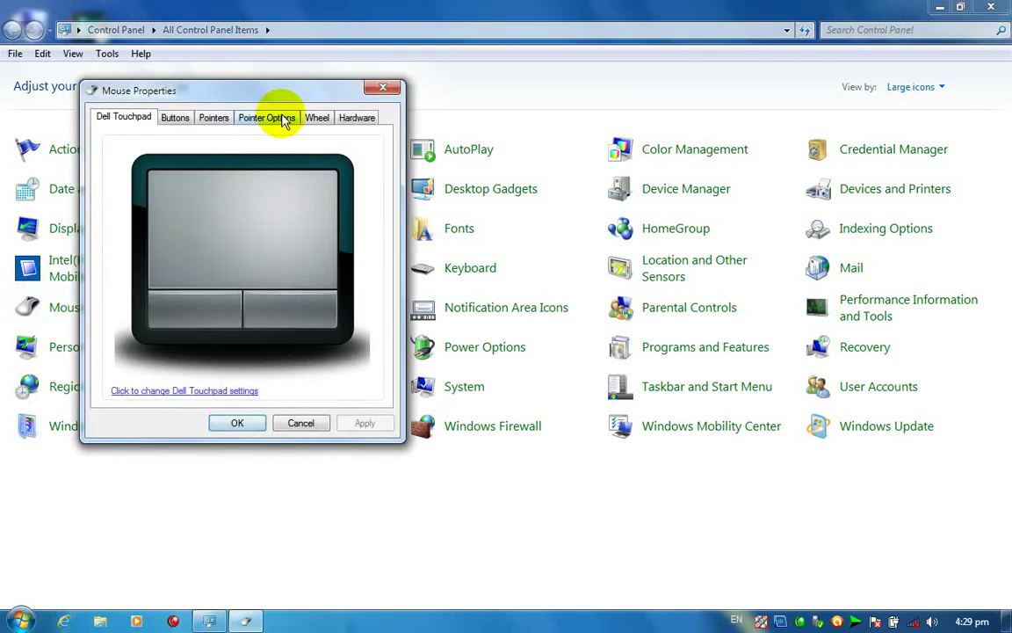
{"action": "left_click", "coordinate": [284, 120]}
{"action": "left_click", "coordinate": [317, 118]}
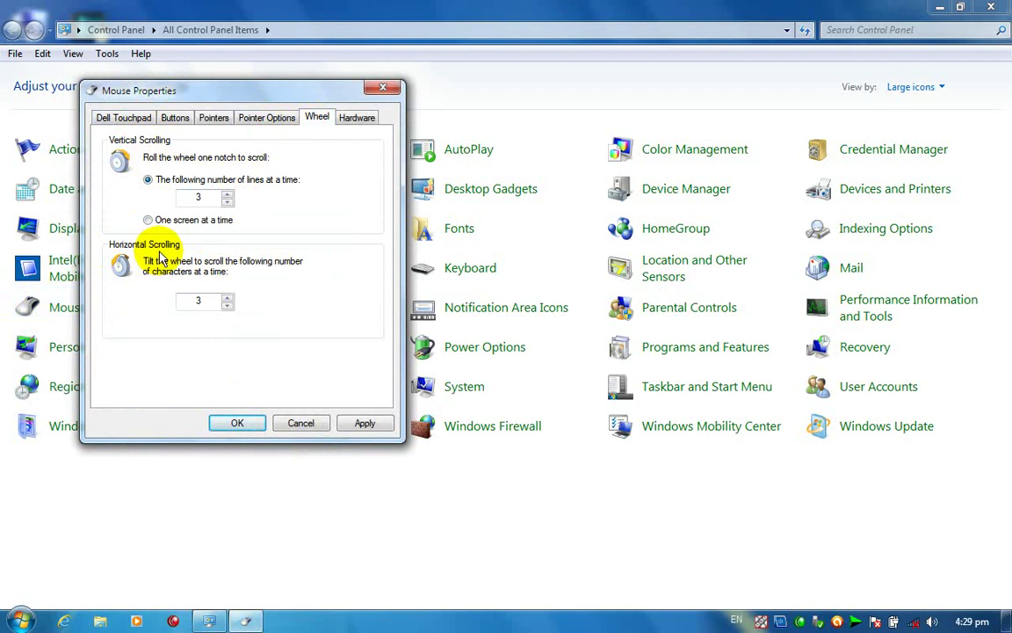
{"action": "left_click", "coordinate": [199, 303]}
- Show the mouse hardware devices, adjust the column widths to reveal the full device types, and select the HID-compliant mouse
{"action": "left_click", "coordinate": [352, 119]}
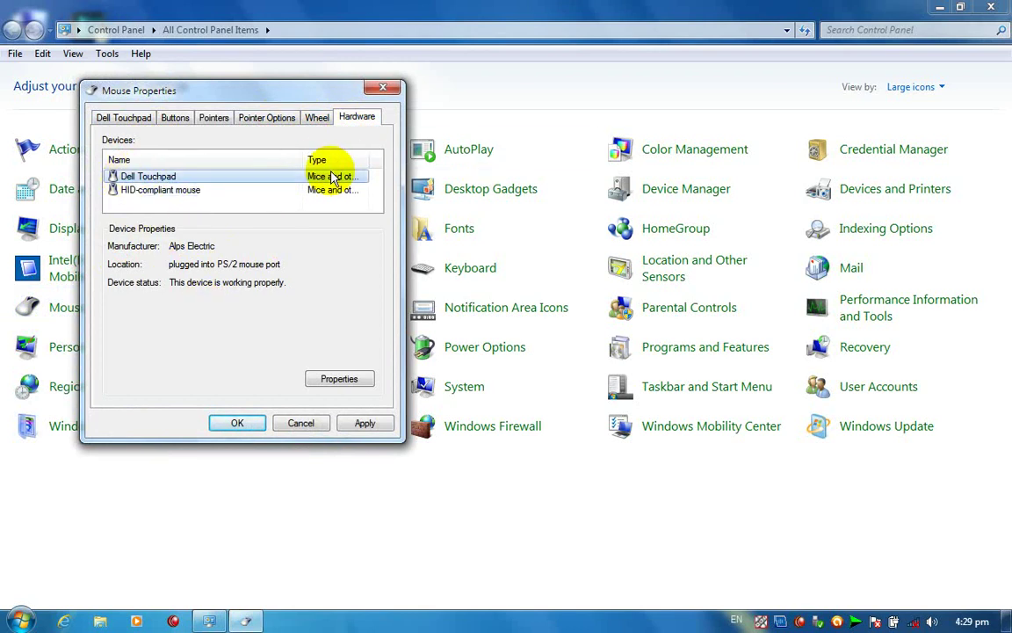
{"action": "left_click_drag", "start_coordinate": [298, 155], "coordinate": [240, 160]}
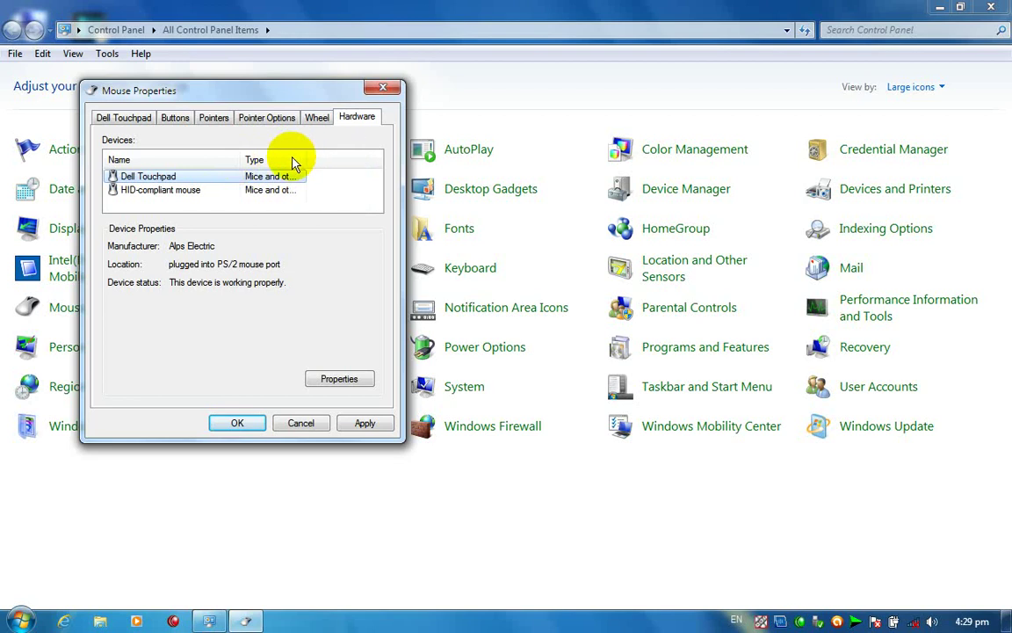
{"action": "left_click_drag", "start_coordinate": [301, 154], "coordinate": [379, 169]}
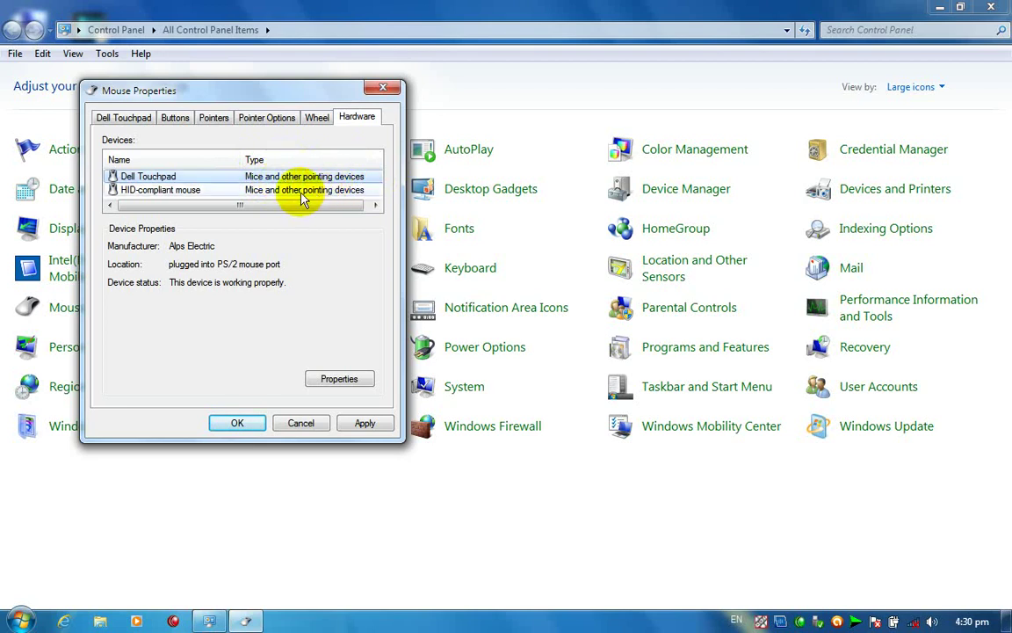
{"action": "left_click", "coordinate": [300, 193]}
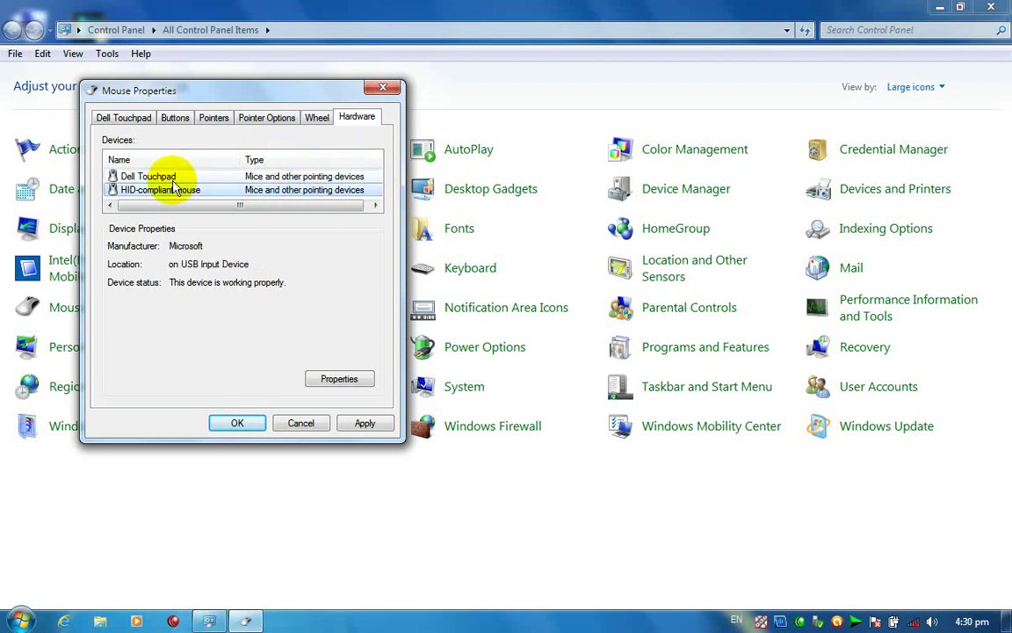
- Select the Dell Touchpad and highlight its manufacturer, location and device status in turn
{"action": "left_click", "coordinate": [145, 176]}
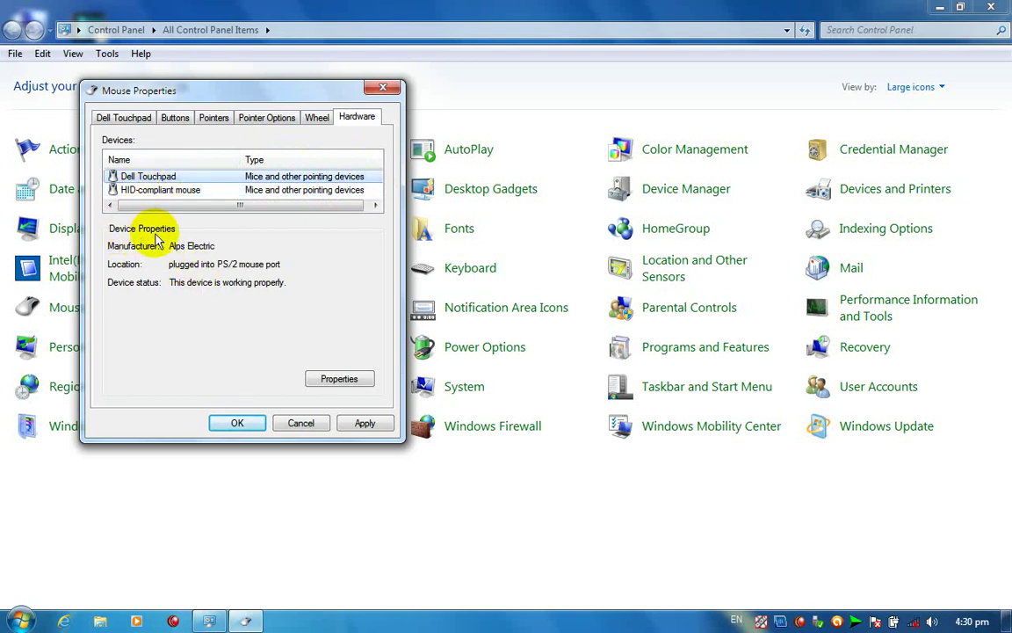
{"action": "left_click_drag", "start_coordinate": [168, 246], "coordinate": [226, 245]}
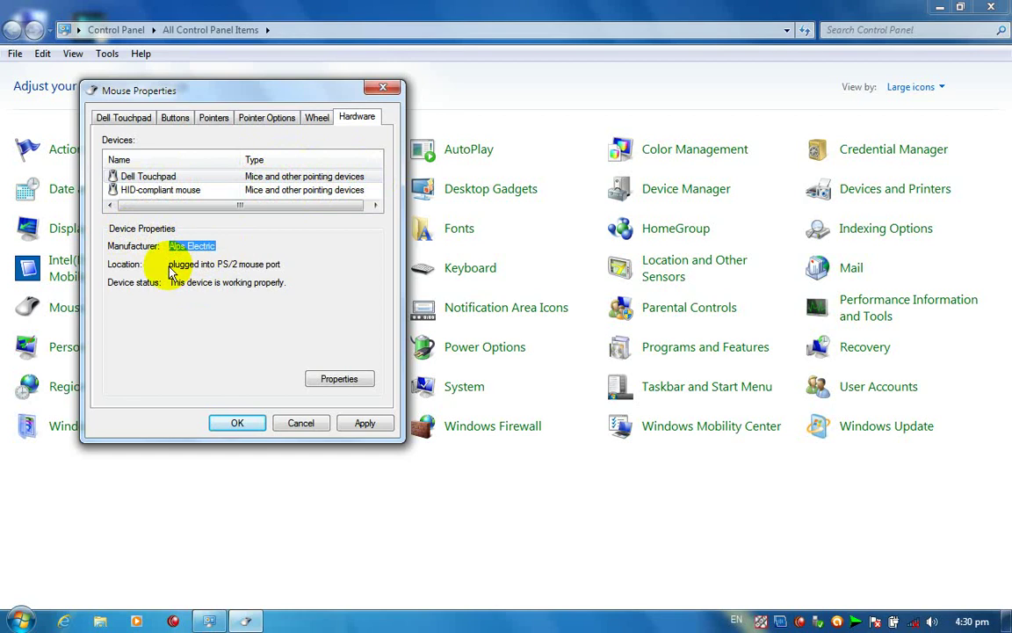
{"action": "left_click_drag", "start_coordinate": [289, 265], "coordinate": [128, 263]}
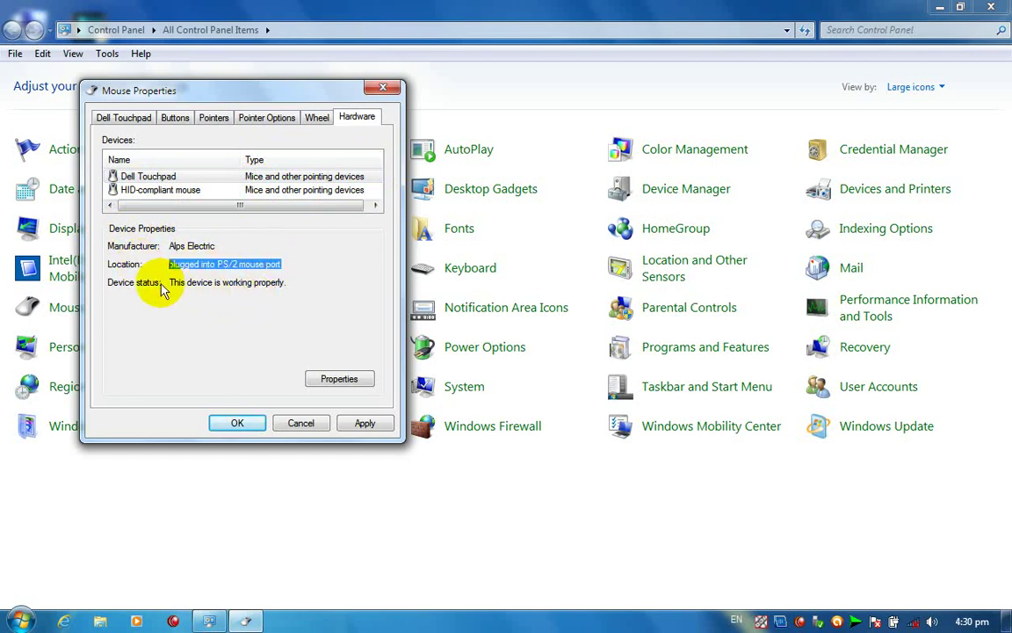
{"action": "mouse_move", "coordinate": [171, 285]}
{"action": "left_mouse_down"}
{"action": "mouse_move", "coordinate": [329, 284]}
{"action": "mouse_move", "coordinate": [167, 279]}
{"action": "left_mouse_up"}
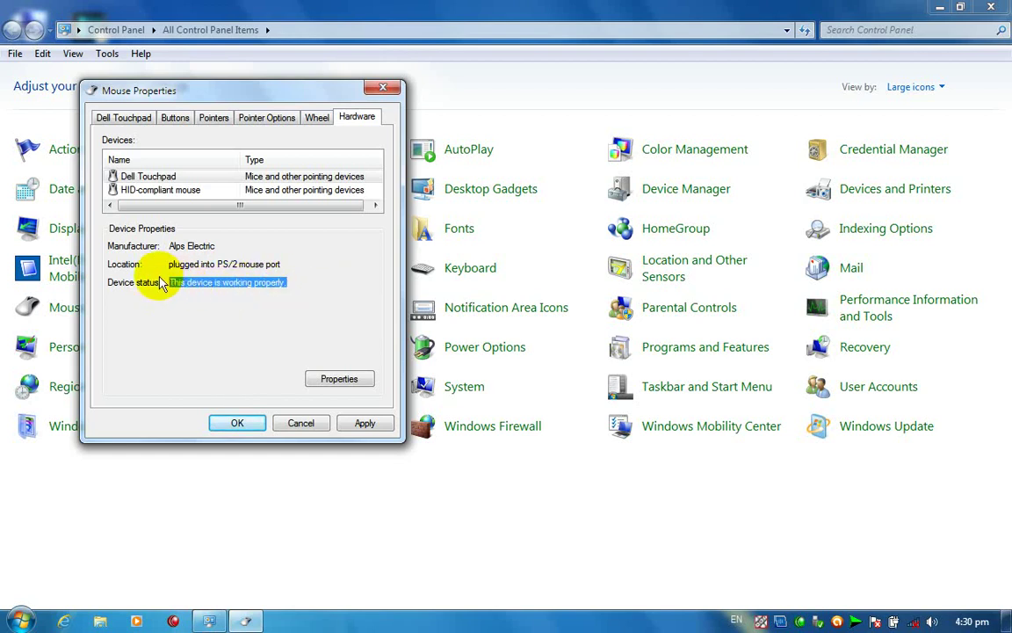
- Open the Dell Touchpad's properties, view its driver and details pages, and close them
{"action": "left_click", "coordinate": [336, 378]}
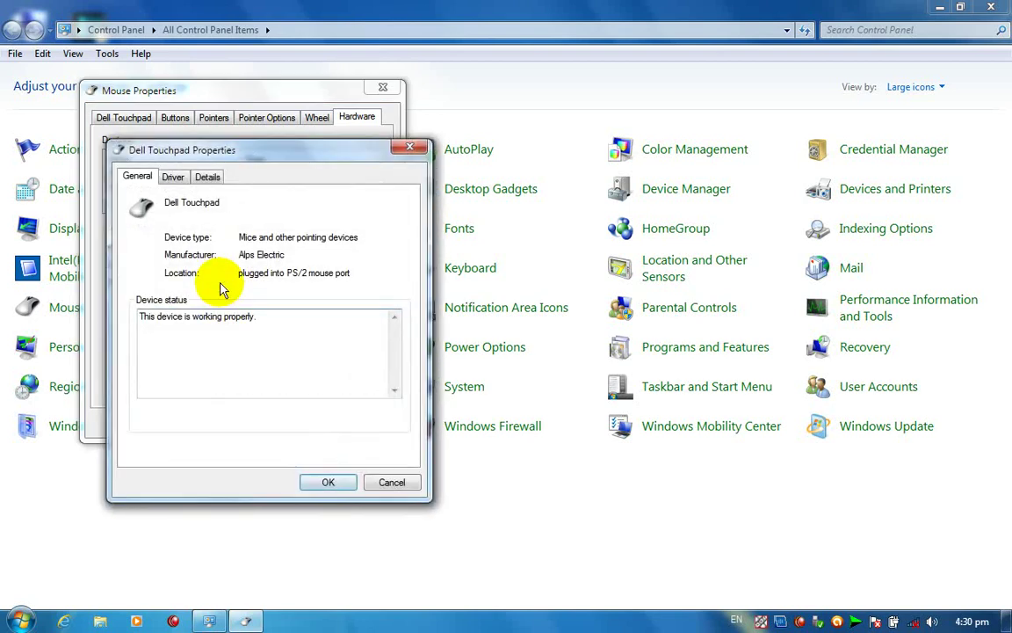
{"action": "left_click", "coordinate": [173, 176]}
{"action": "left_click", "coordinate": [200, 179]}
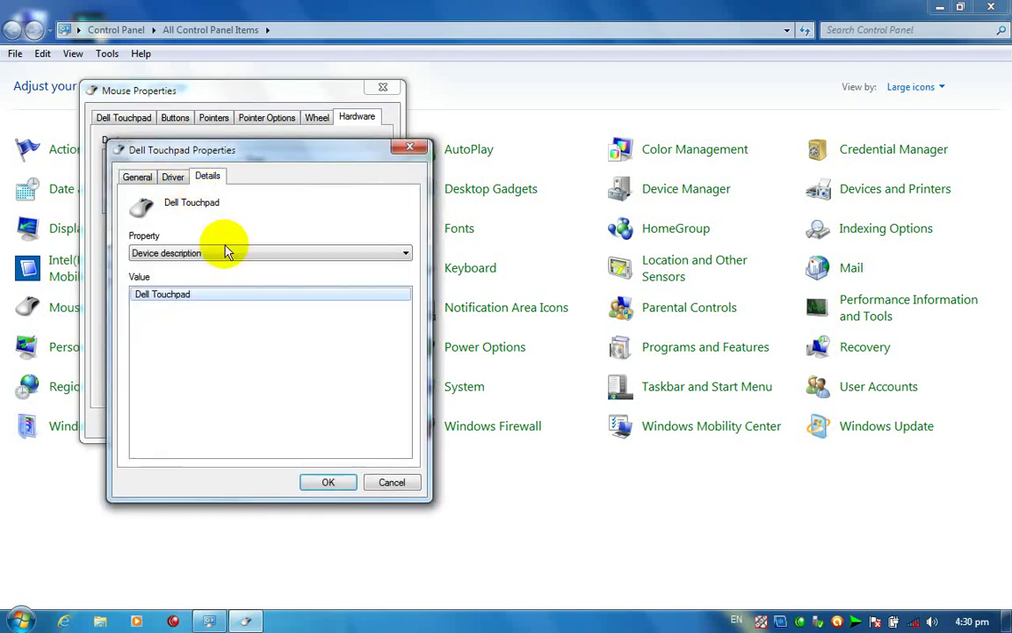
{"action": "left_click", "coordinate": [339, 482]}
- Apply the mouse settings, close the Mouse properties and the Control Panel, and refresh the desktop
{"action": "left_click", "coordinate": [363, 425]}
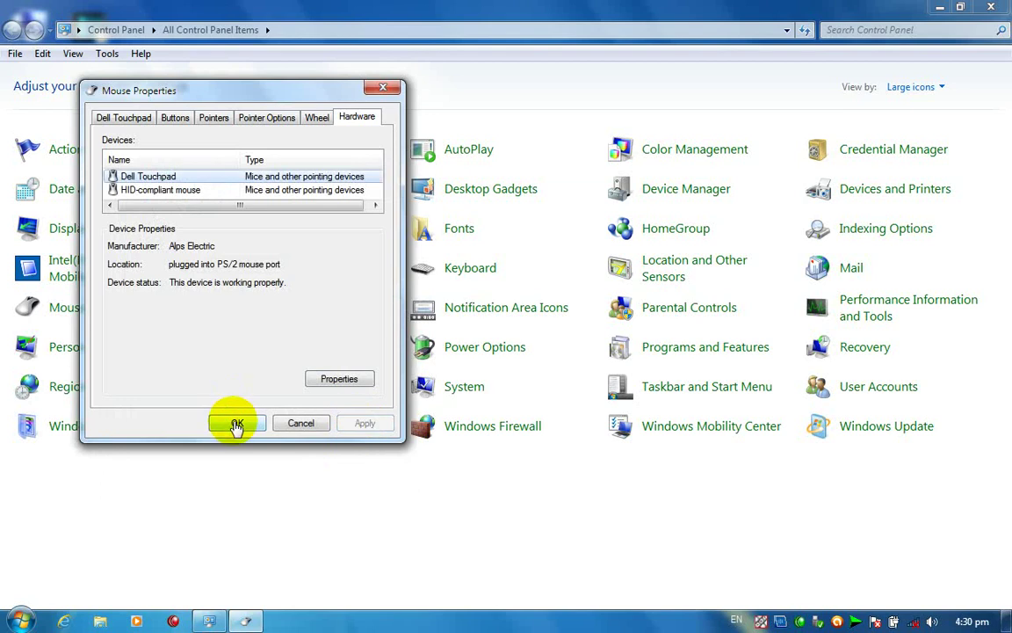
{"action": "left_click", "coordinate": [230, 423]}
{"action": "left_click", "coordinate": [972, 9]}
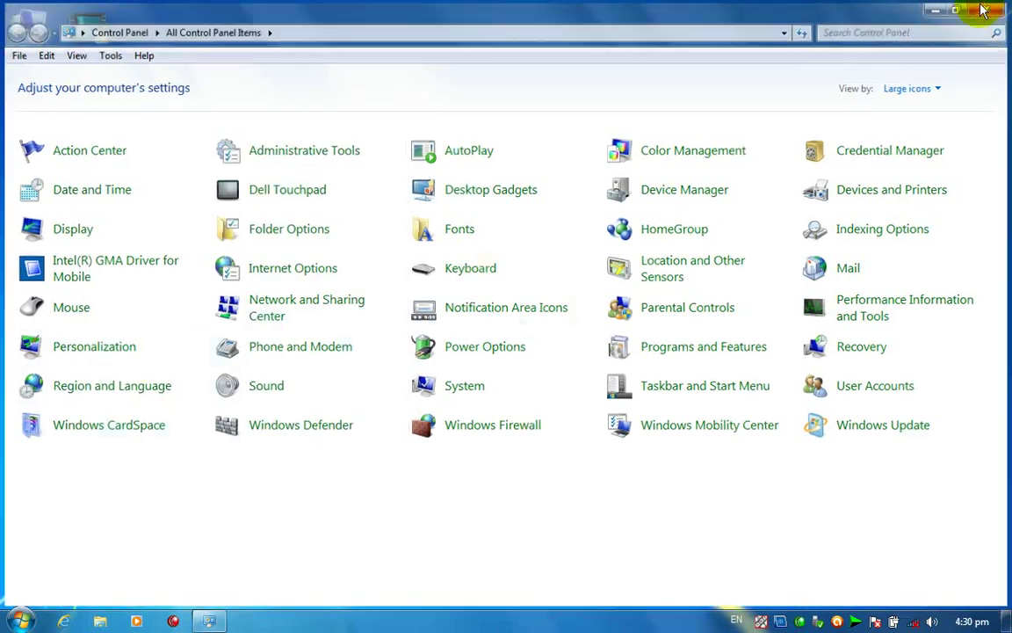
{"action": "right_click", "coordinate": [679, 166]}
{"action": "left_click", "coordinate": [709, 215]}
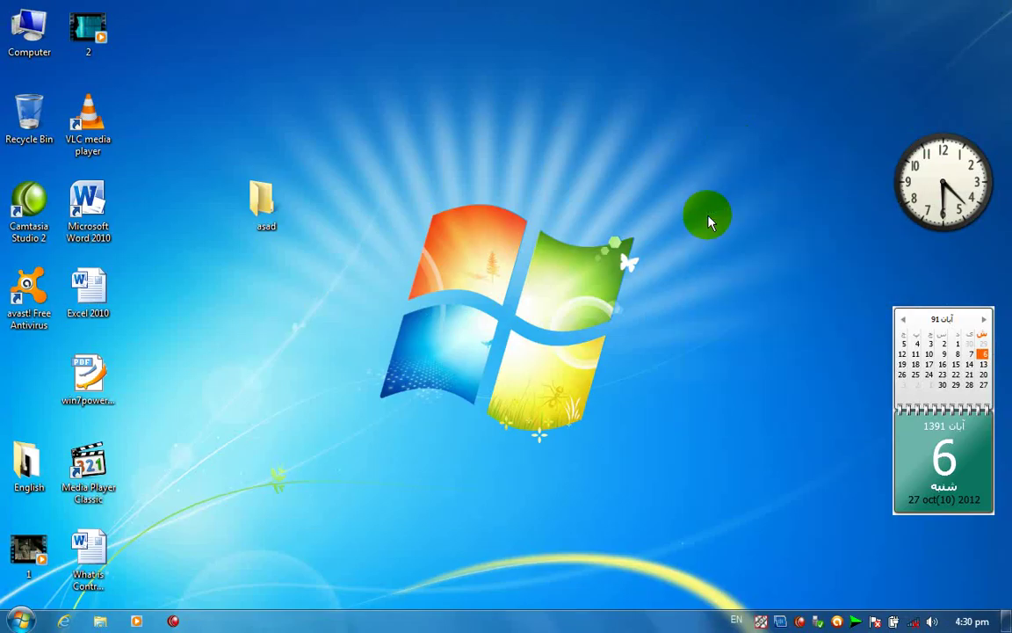